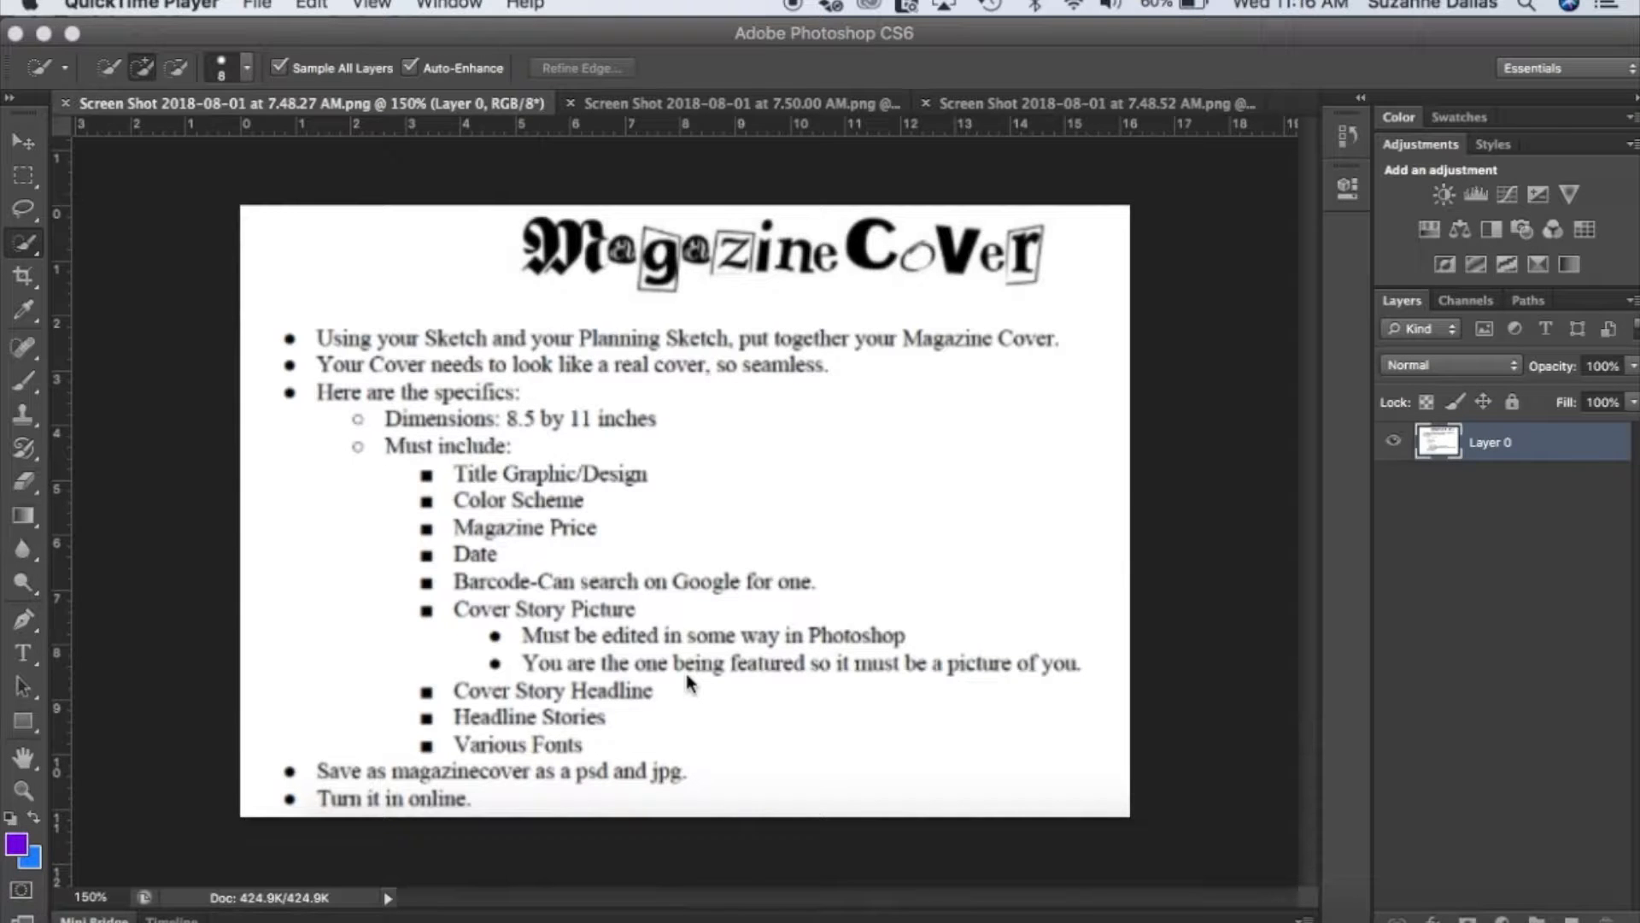
# View the two sample cover images and create a white 8.5 by 11 inch, 72 pixels/inch document named Magazine Cover.
pyautogui.click(737, 102)
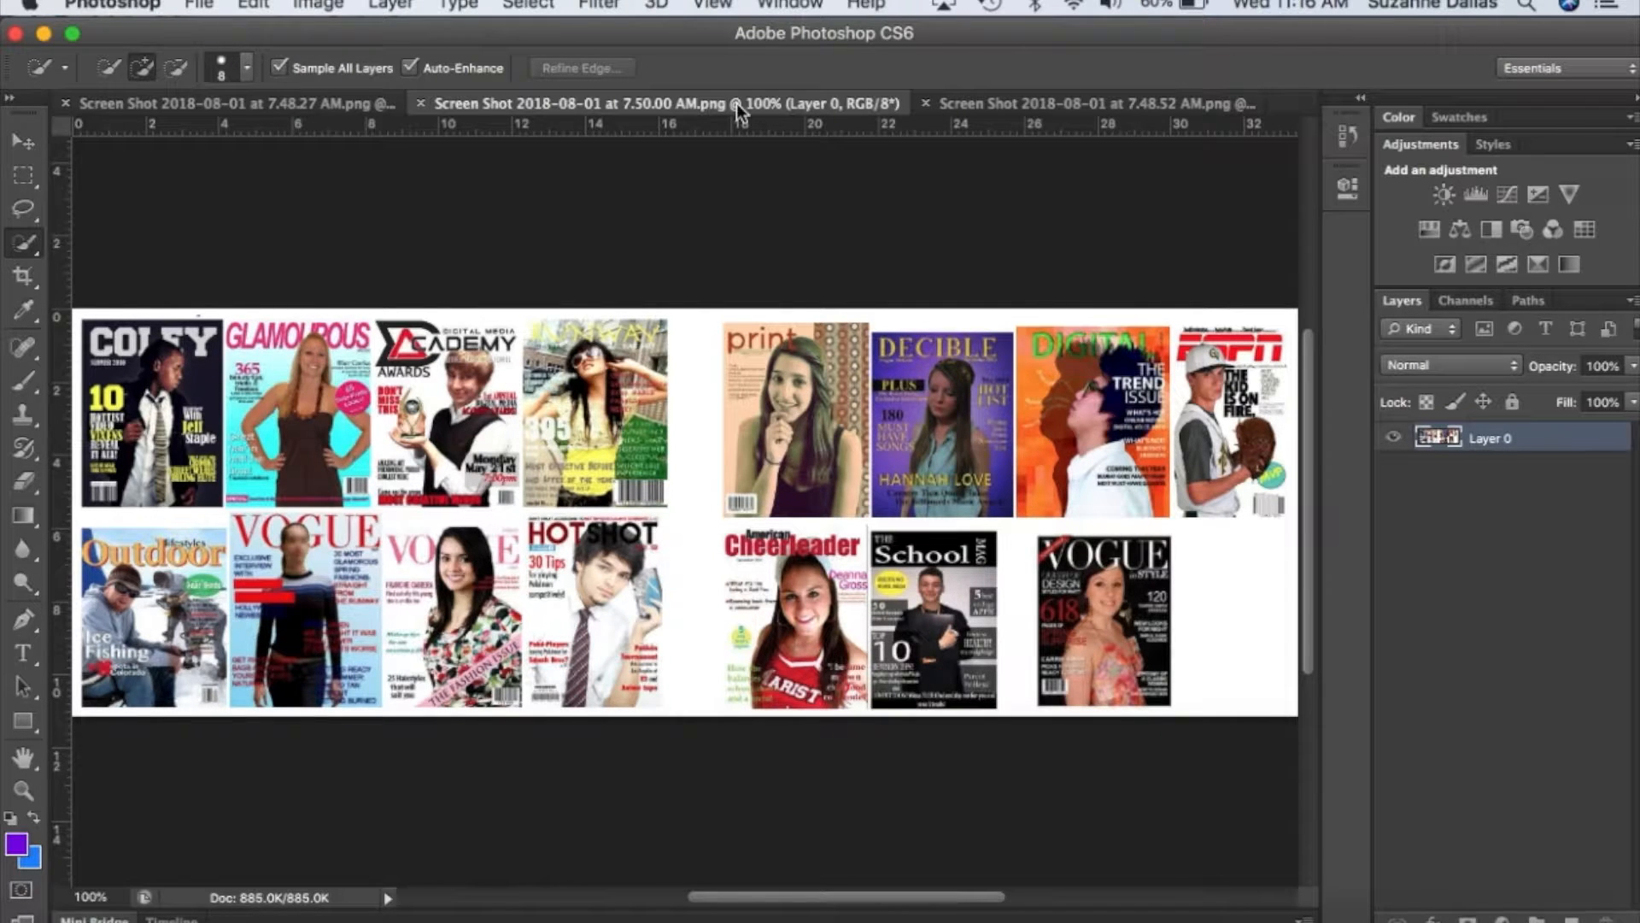
pyautogui.click(991, 106)
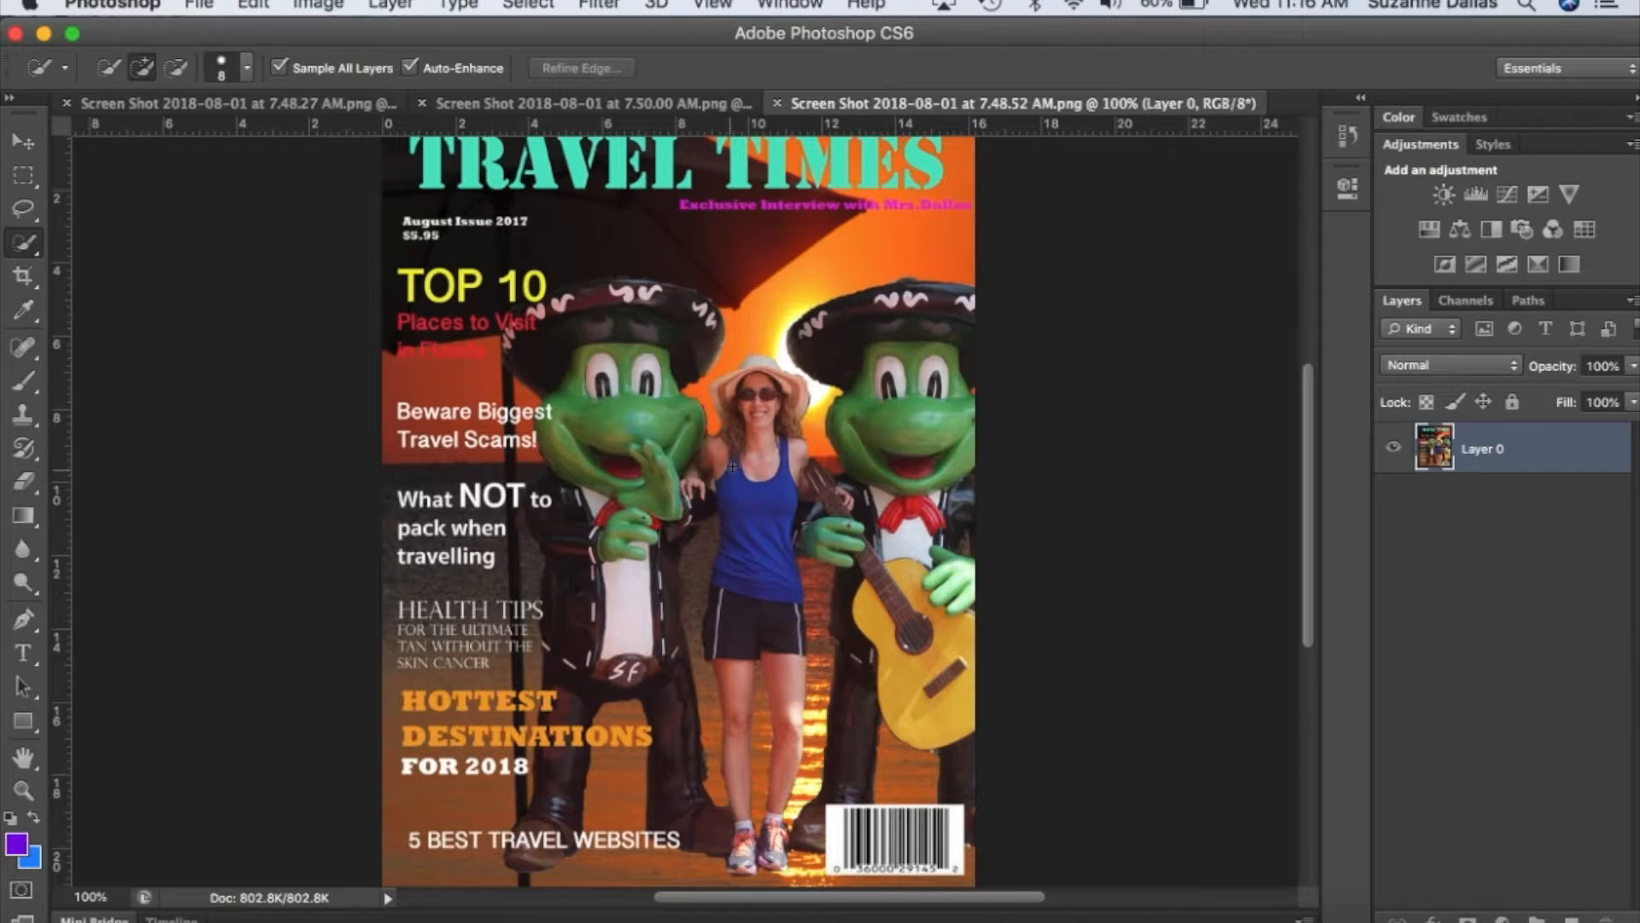
pyautogui.press('super+n')
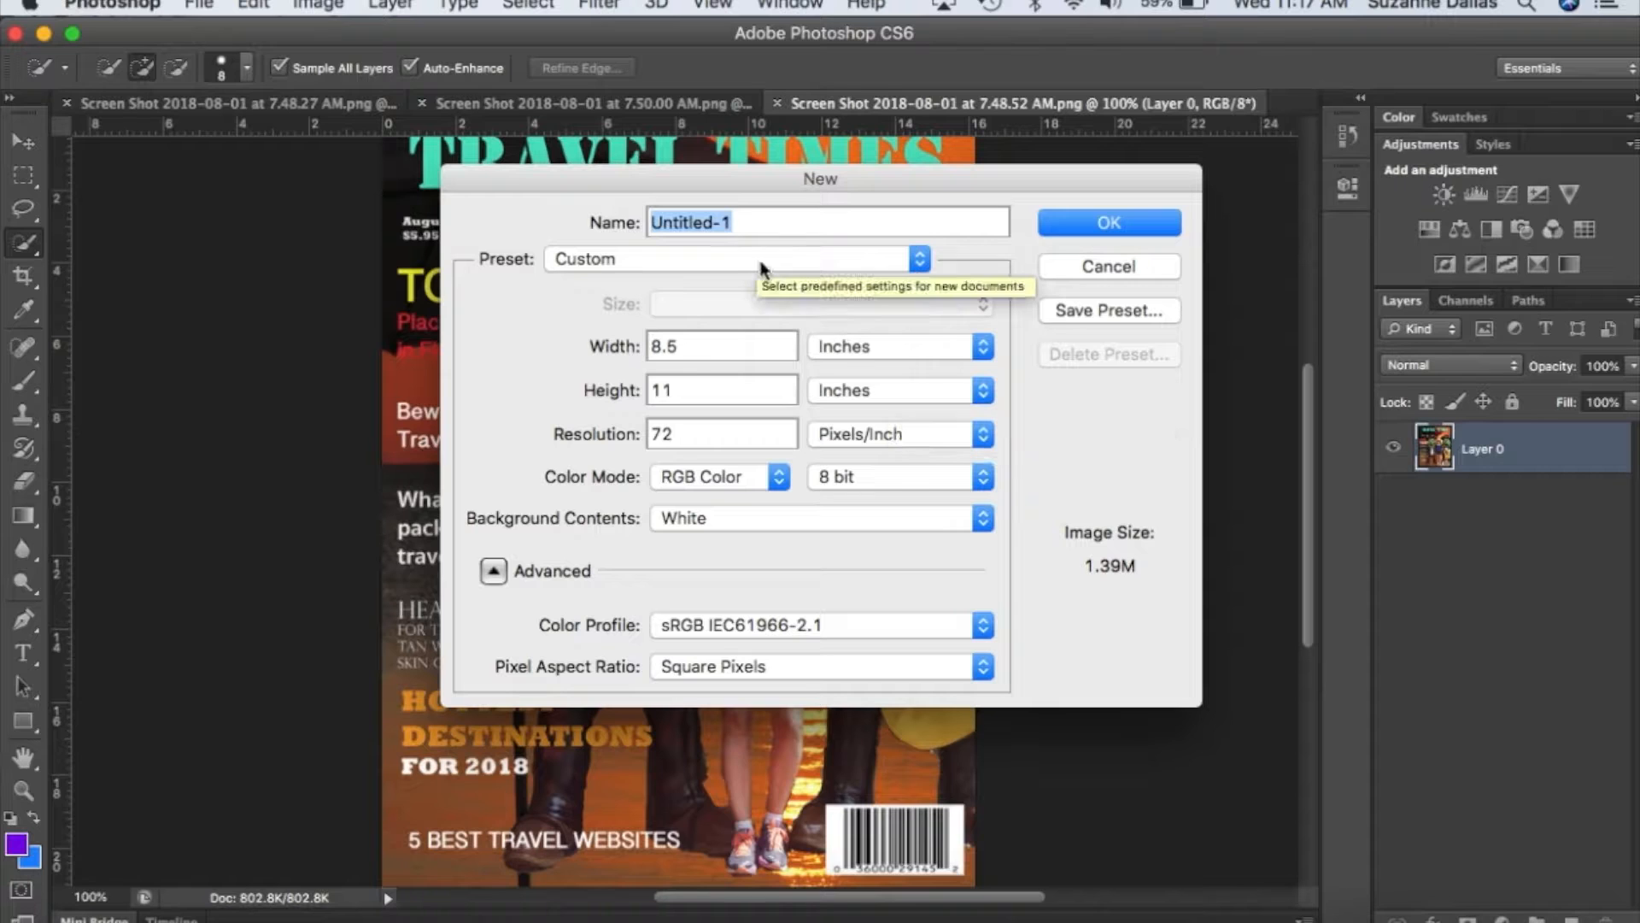
pyautogui.write('Magazine ')
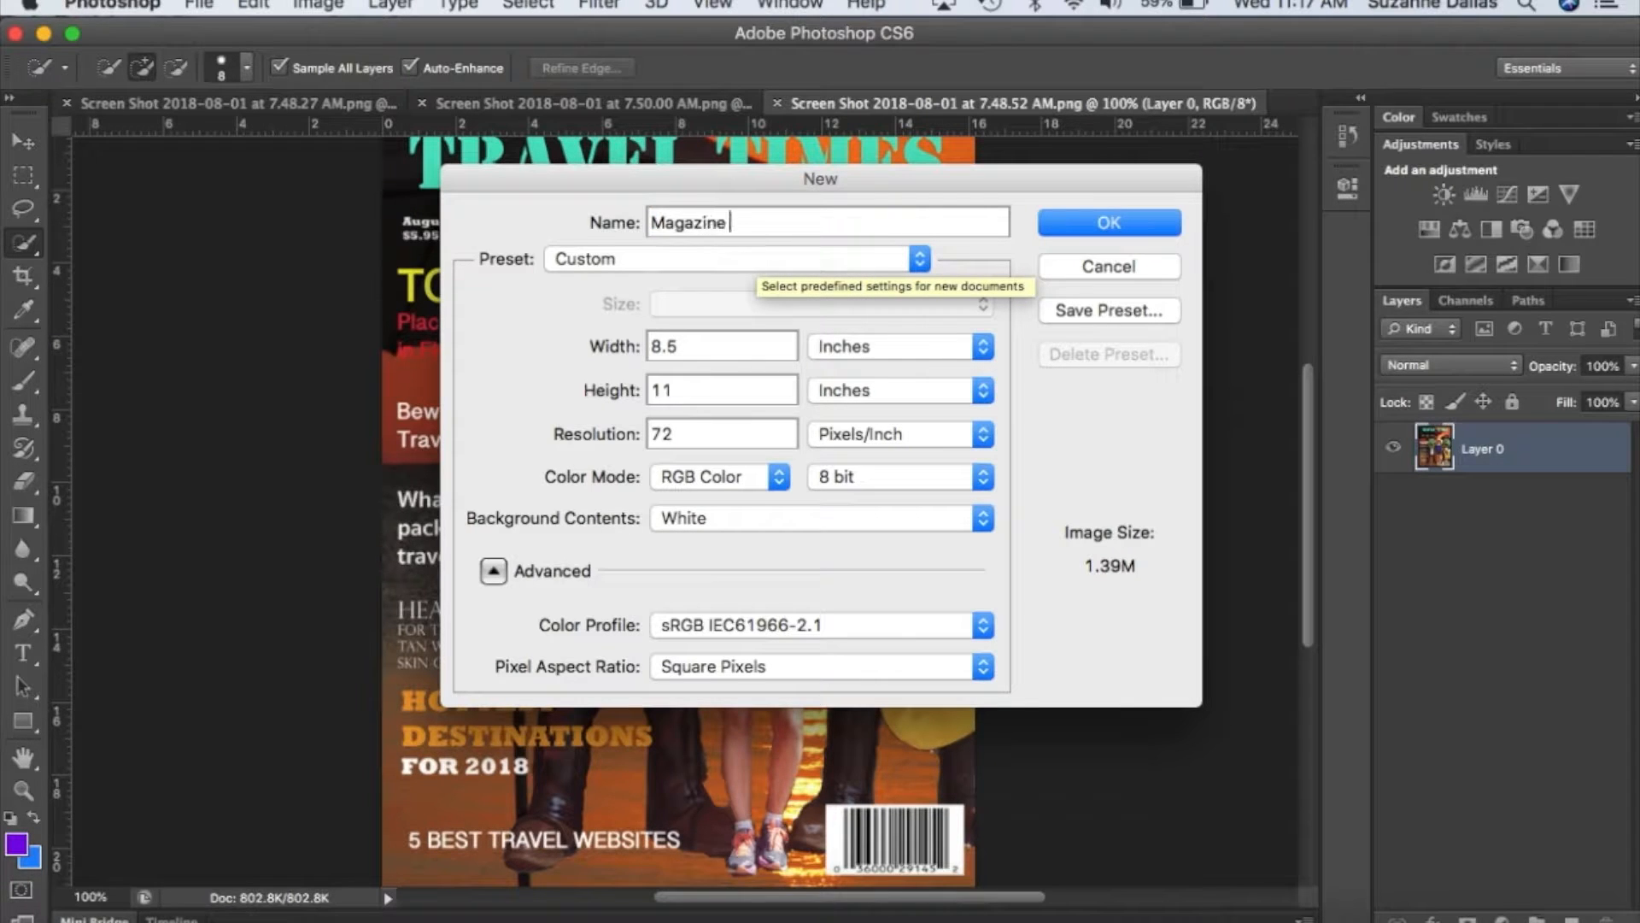
pyautogui.write('Cover')
pyautogui.click(1111, 224)
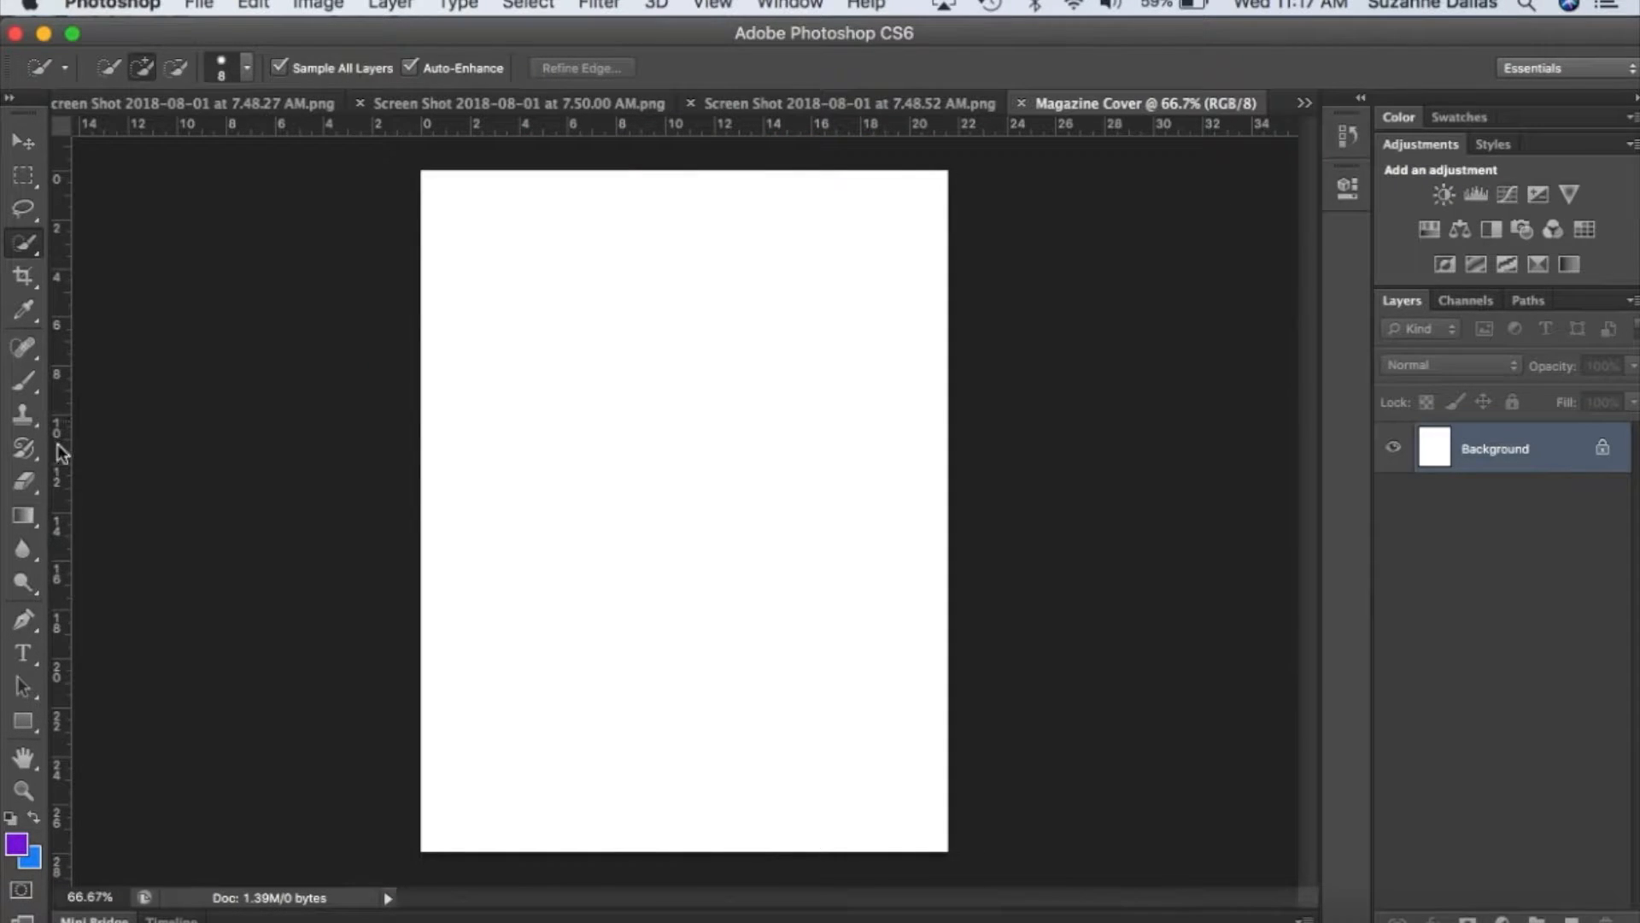
# Fill the blank page with a solid turquoise foreground color using the Paint Bucket.
pyautogui.click(25, 517)
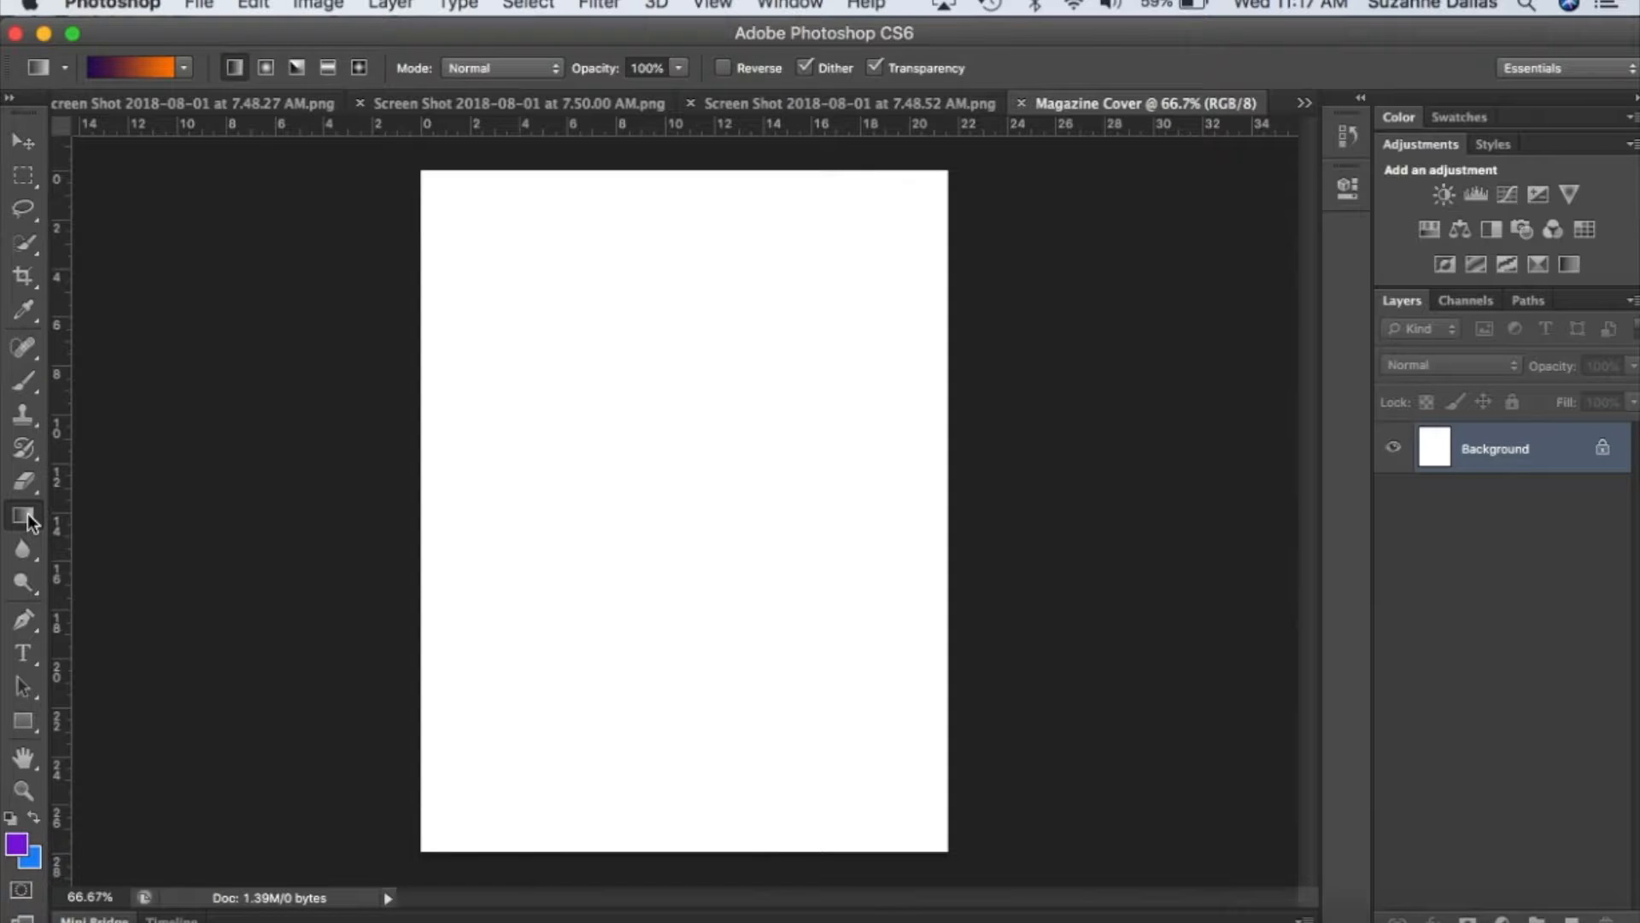
pyautogui.moveTo(30, 521); pyautogui.dragTo(122, 540)
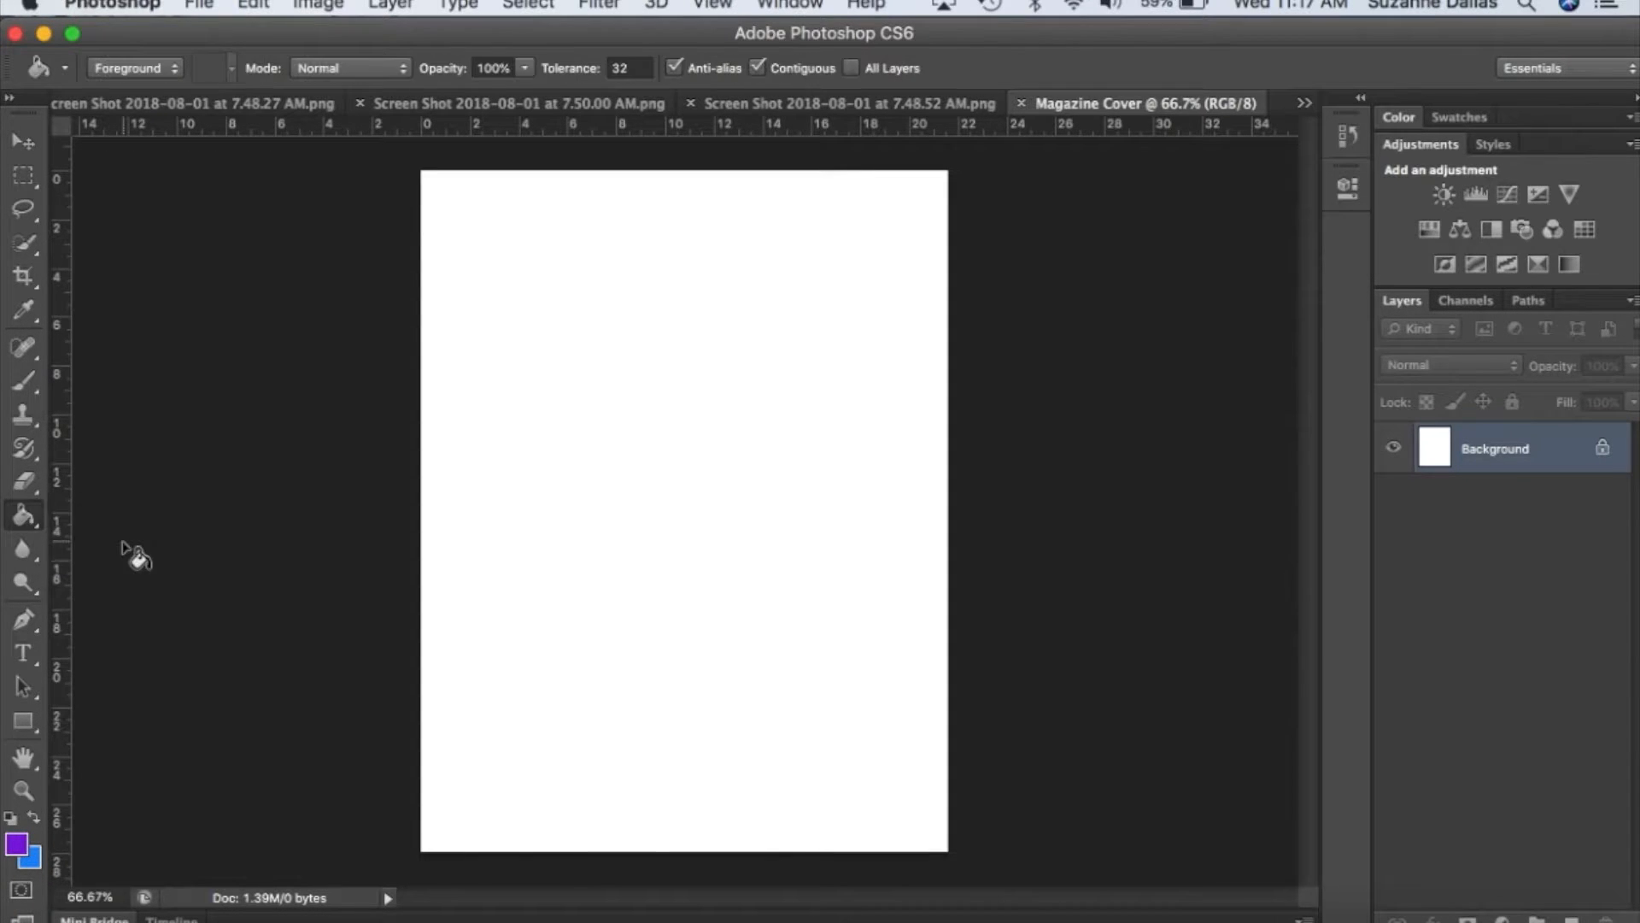
pyautogui.click(17, 846)
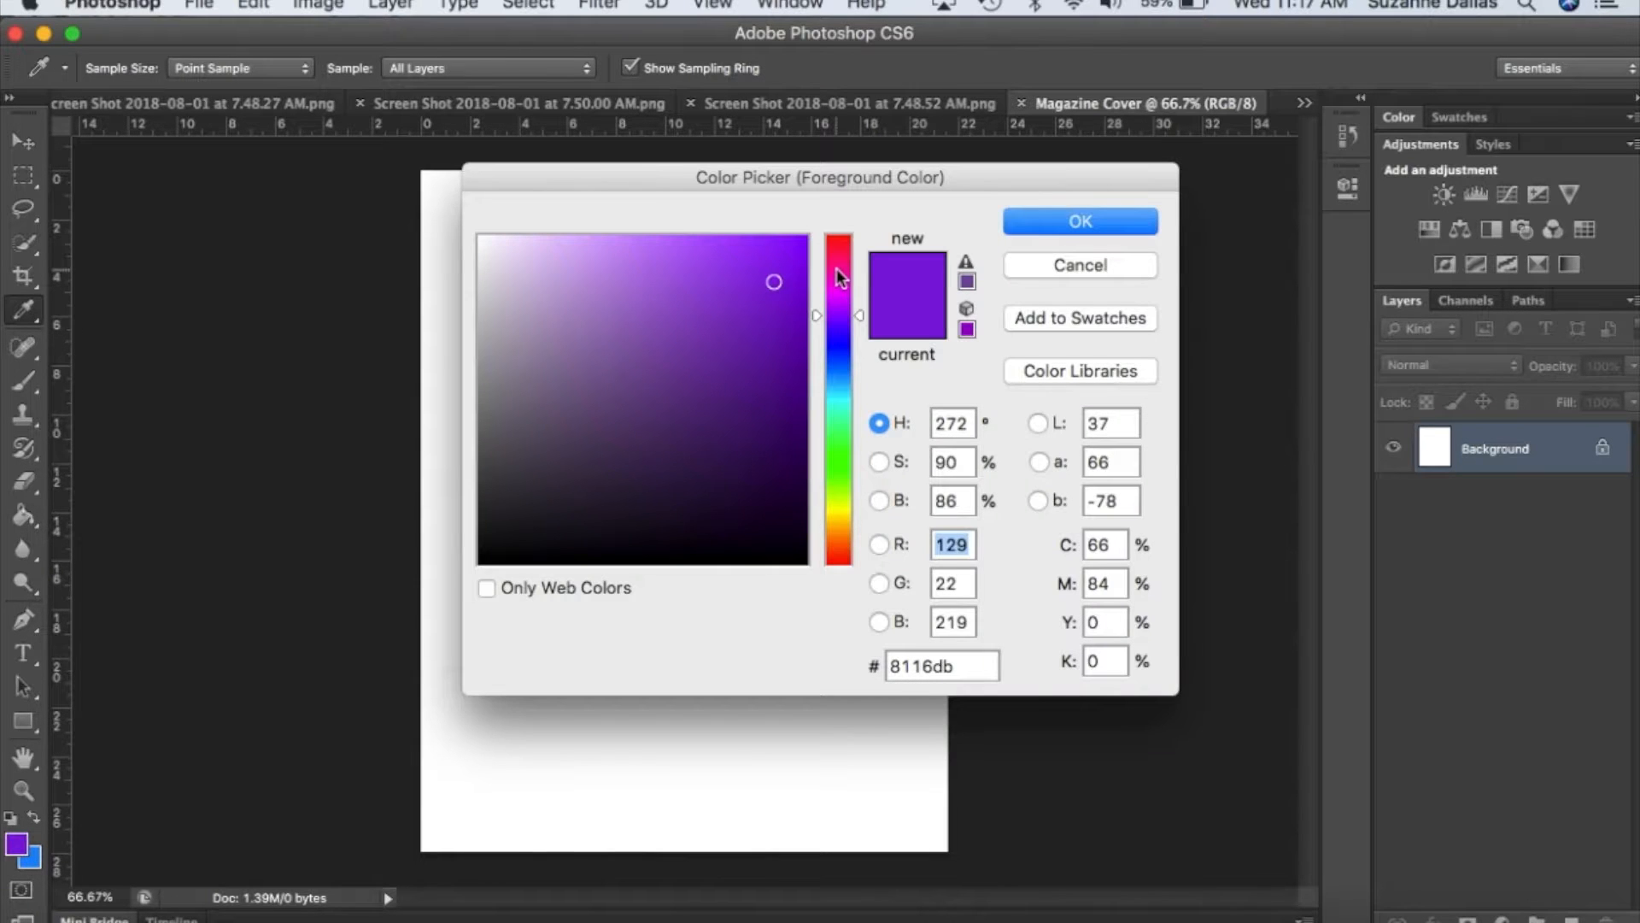
pyautogui.click(841, 292)
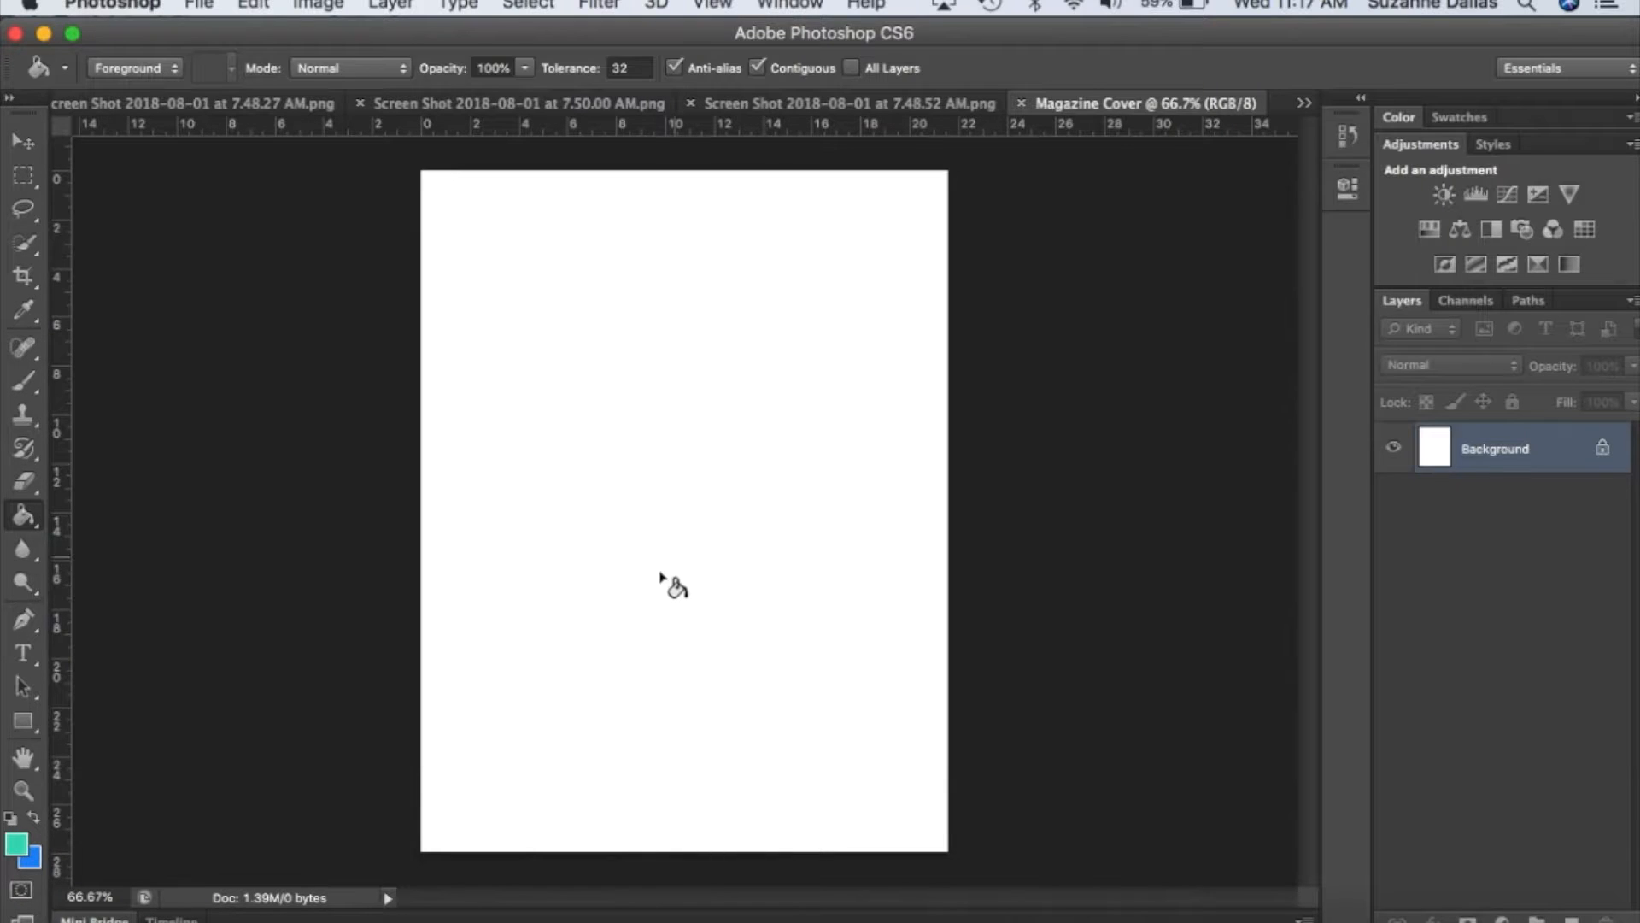
pyautogui.click(669, 587)
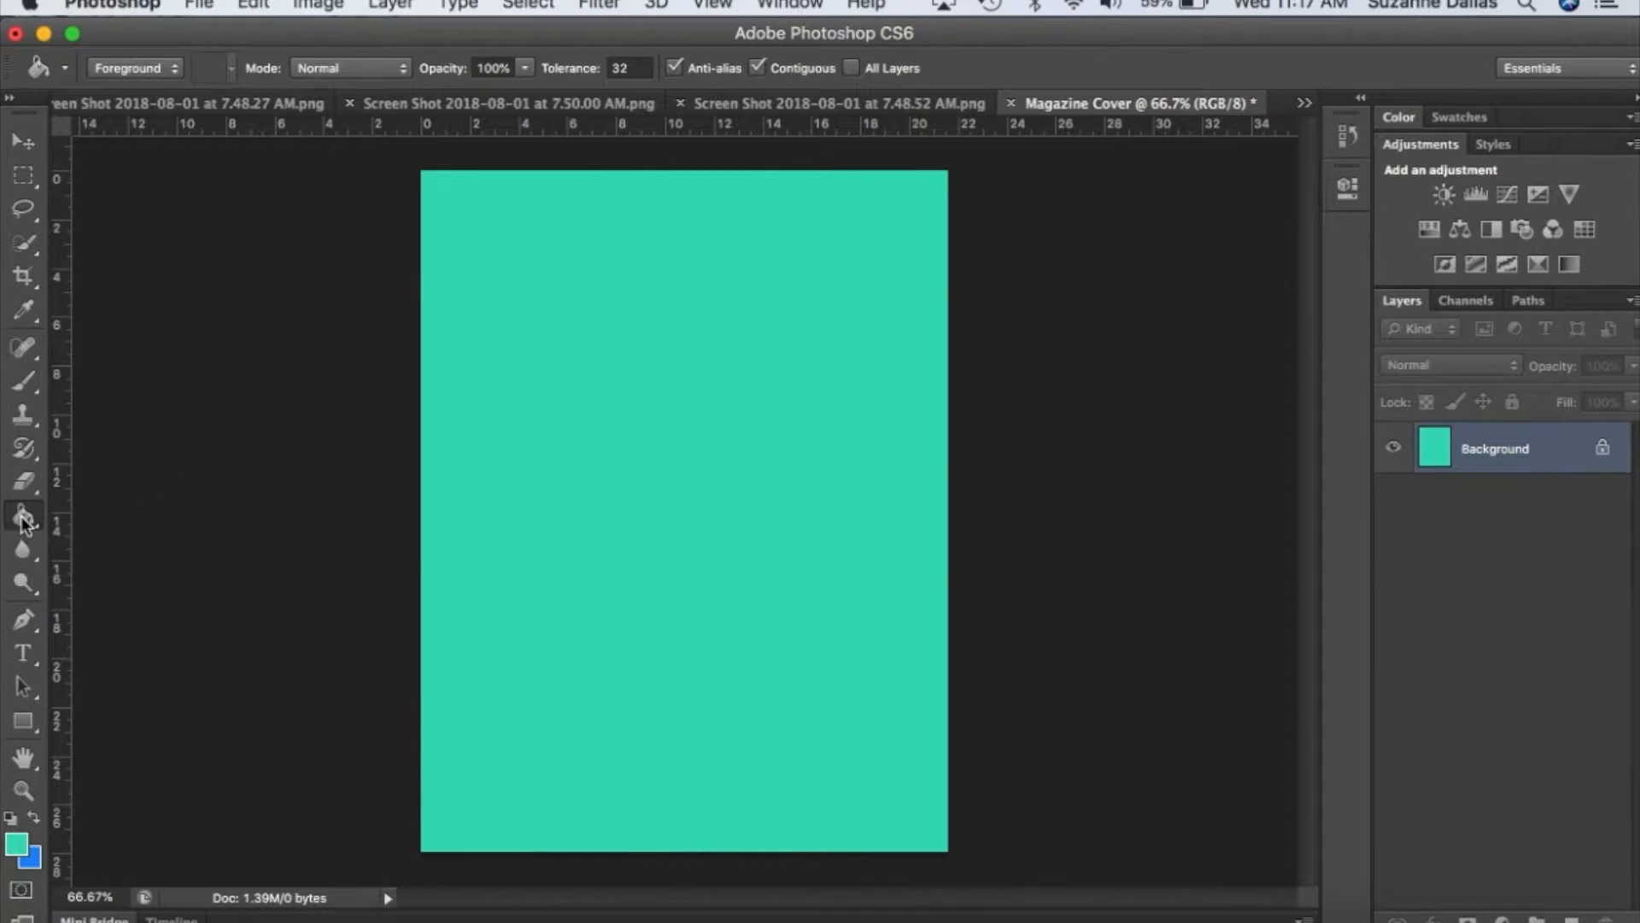
# Cover the background with a diagonal violet-to-orange linear gradient, violet at the page's upper right corner and orange at its lower left.
pyautogui.moveTo(25, 523); pyautogui.dragTo(111, 513)
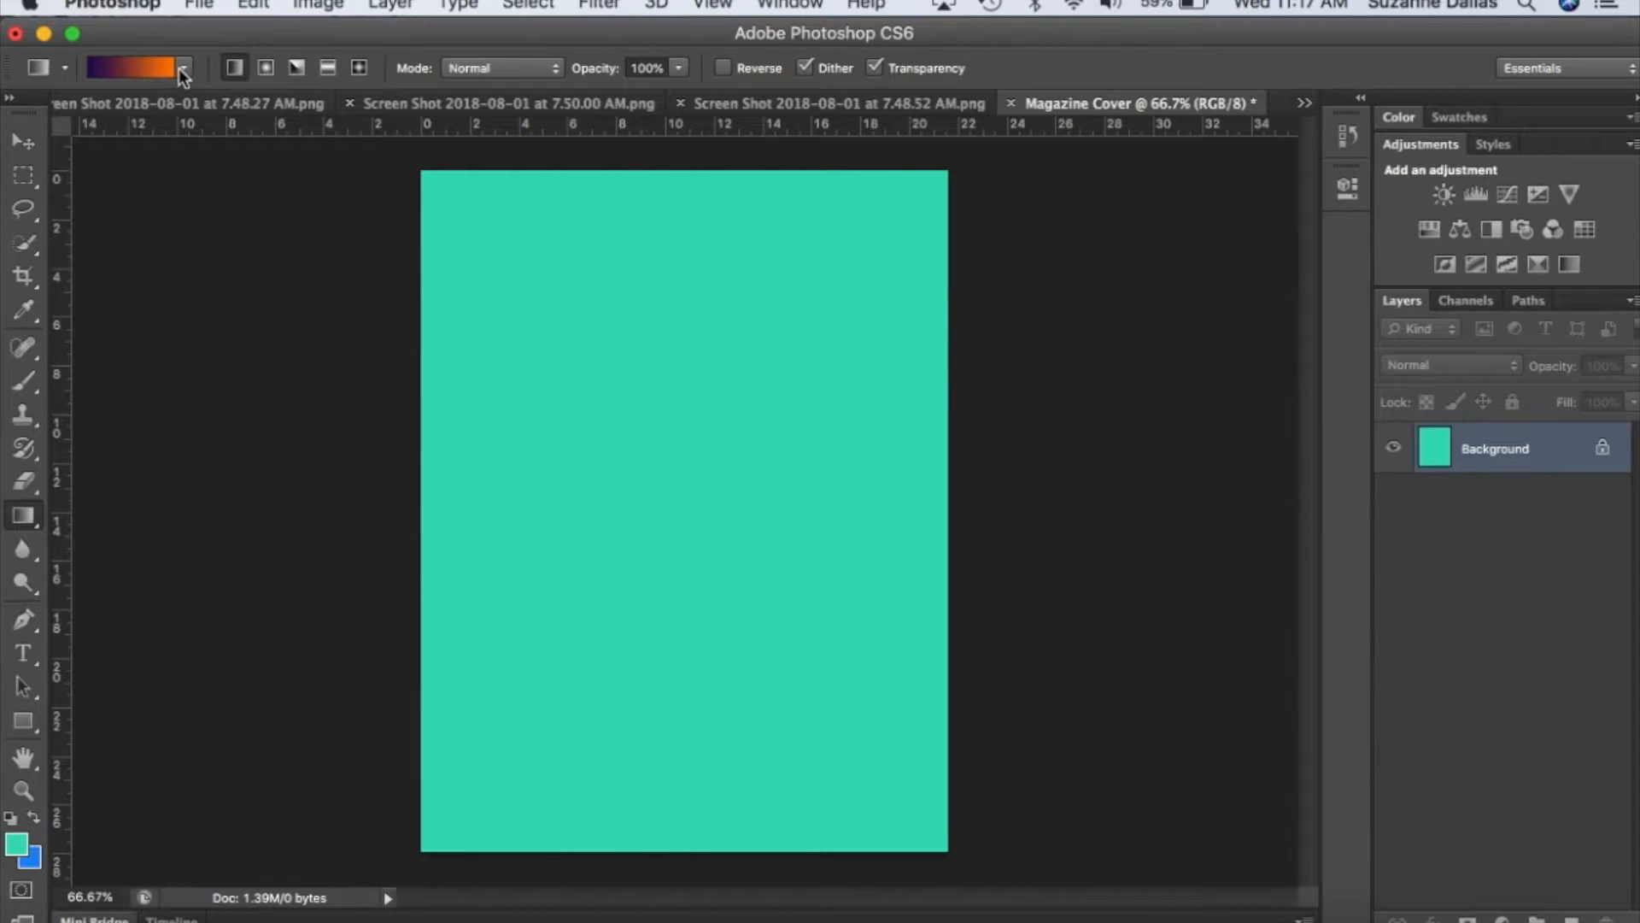
pyautogui.click(181, 70)
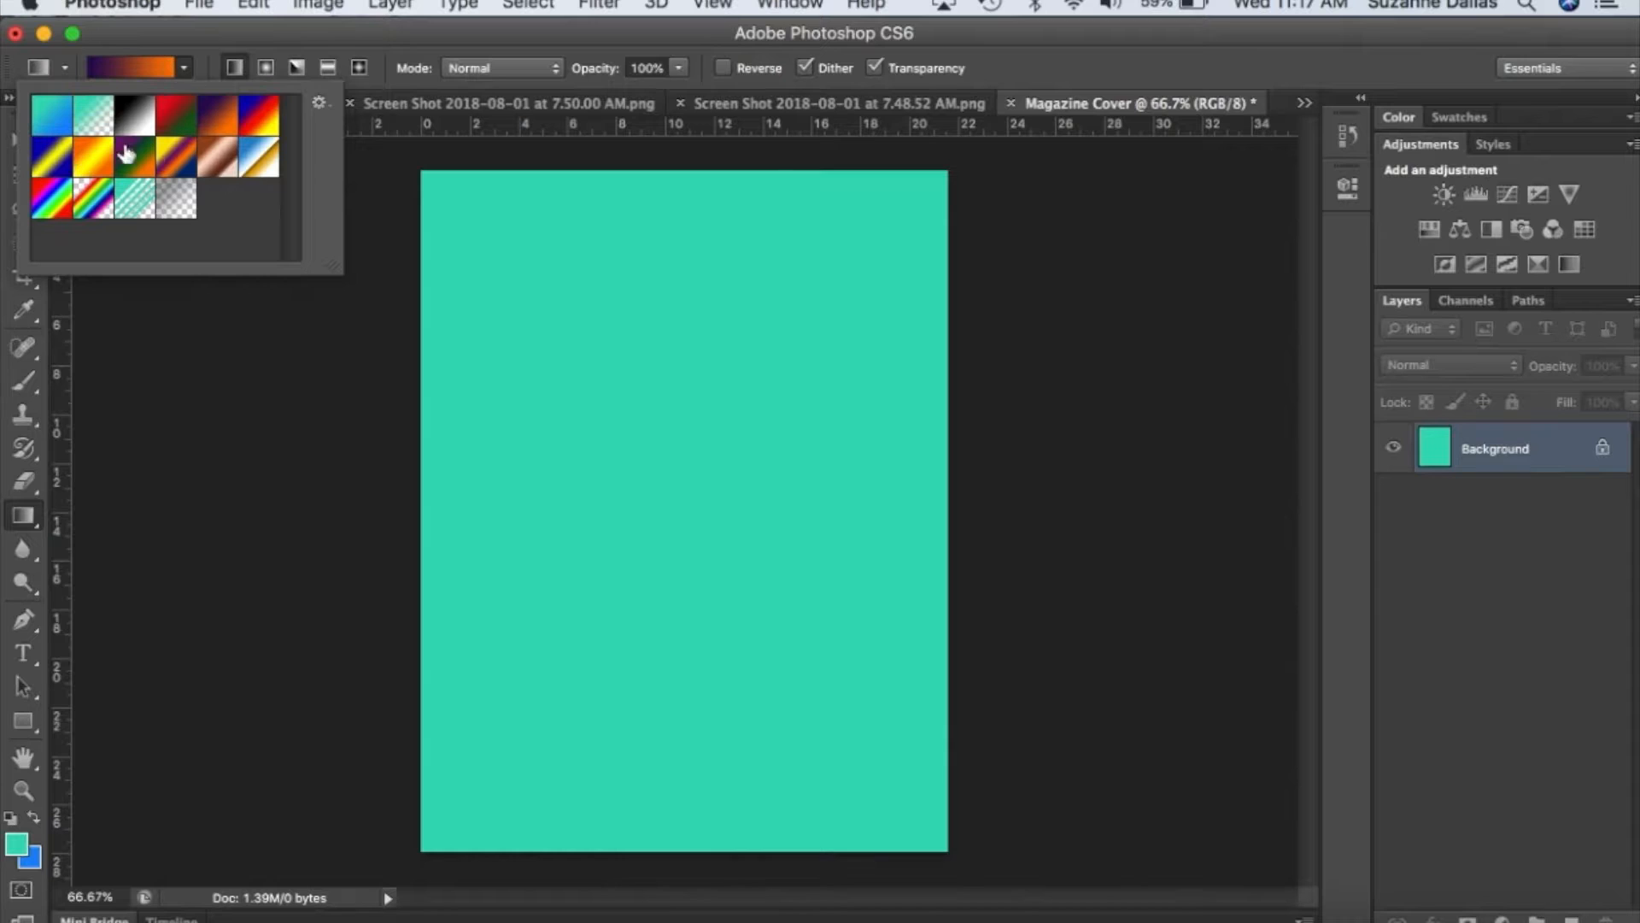
pyautogui.click(187, 68)
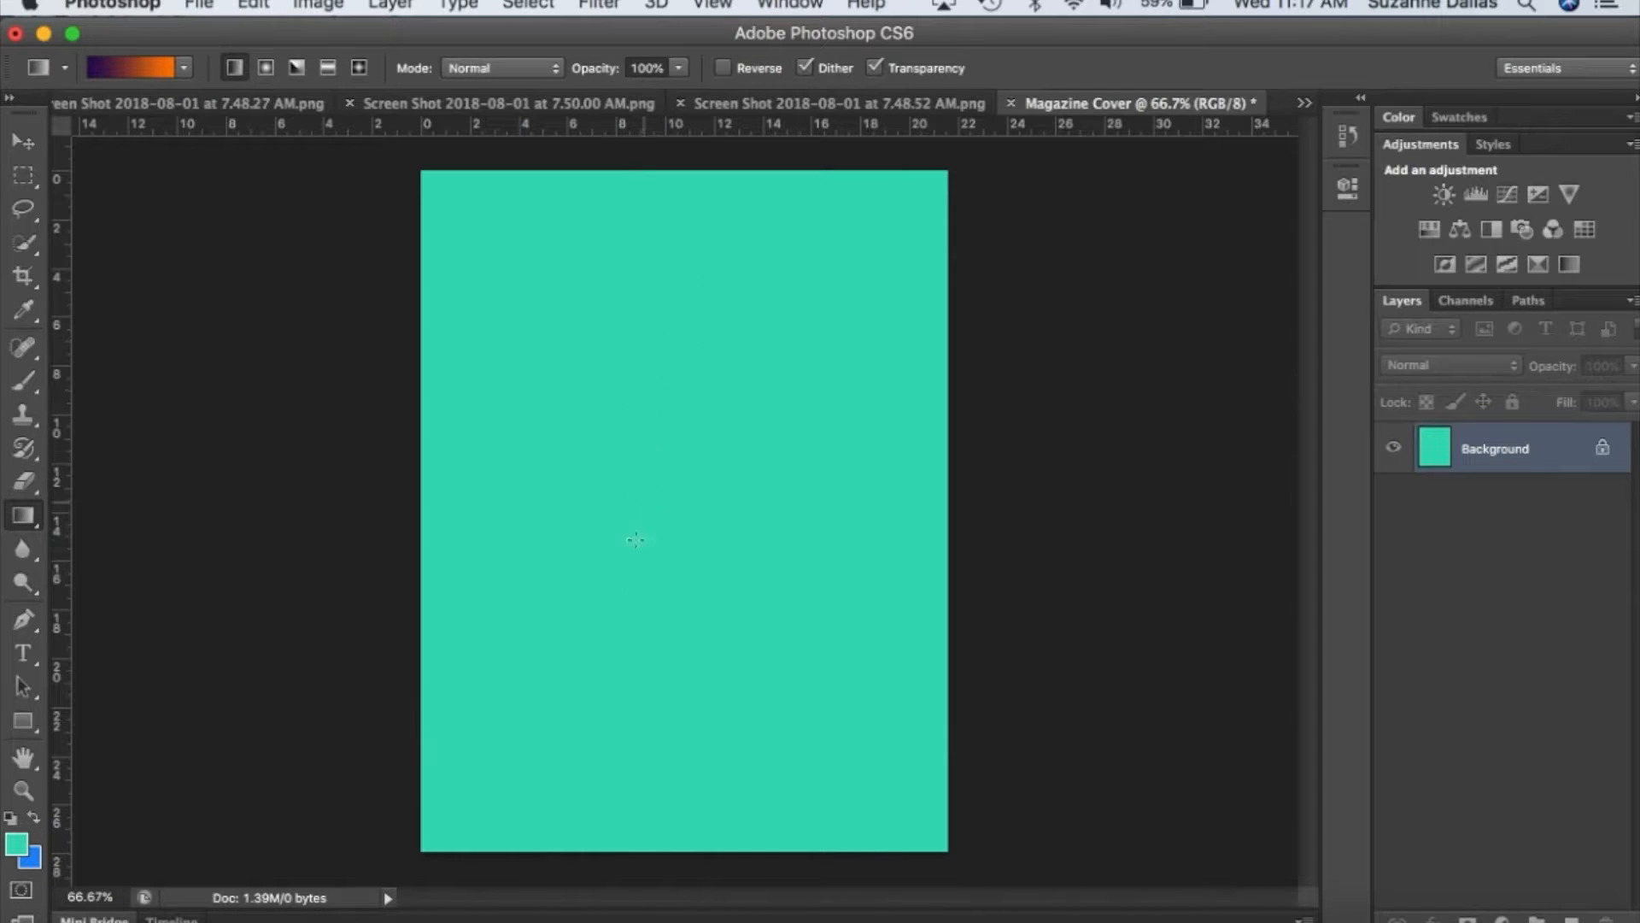
pyautogui.moveTo(645, 313); pyautogui.dragTo(641, 408)
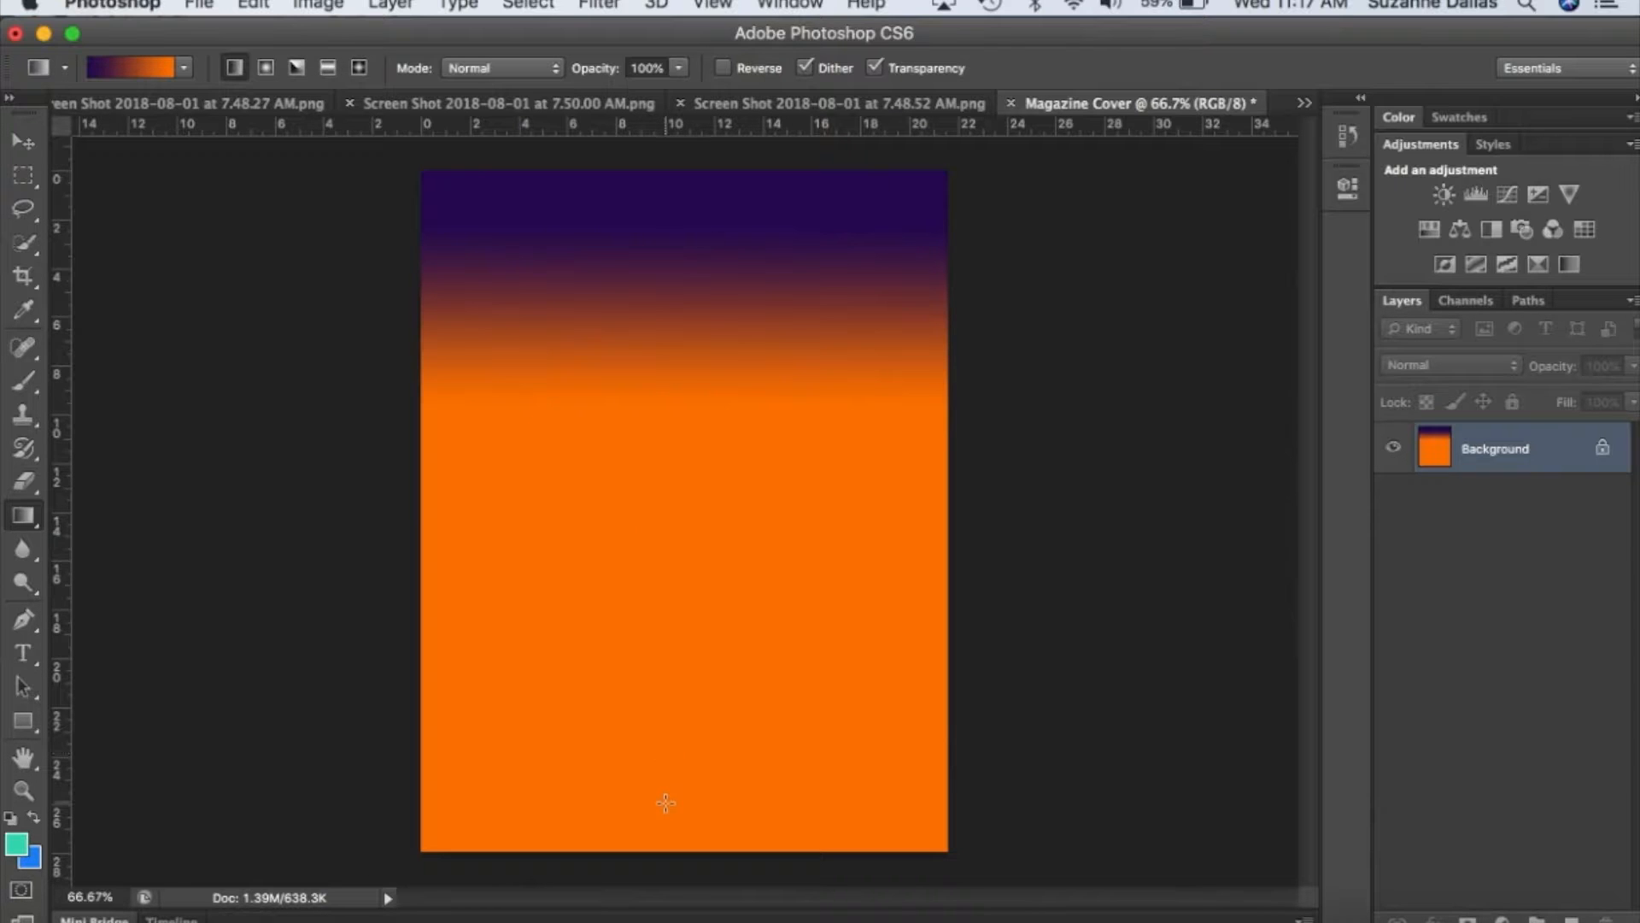
pyautogui.moveTo(665, 803); pyautogui.dragTo(663, 698)
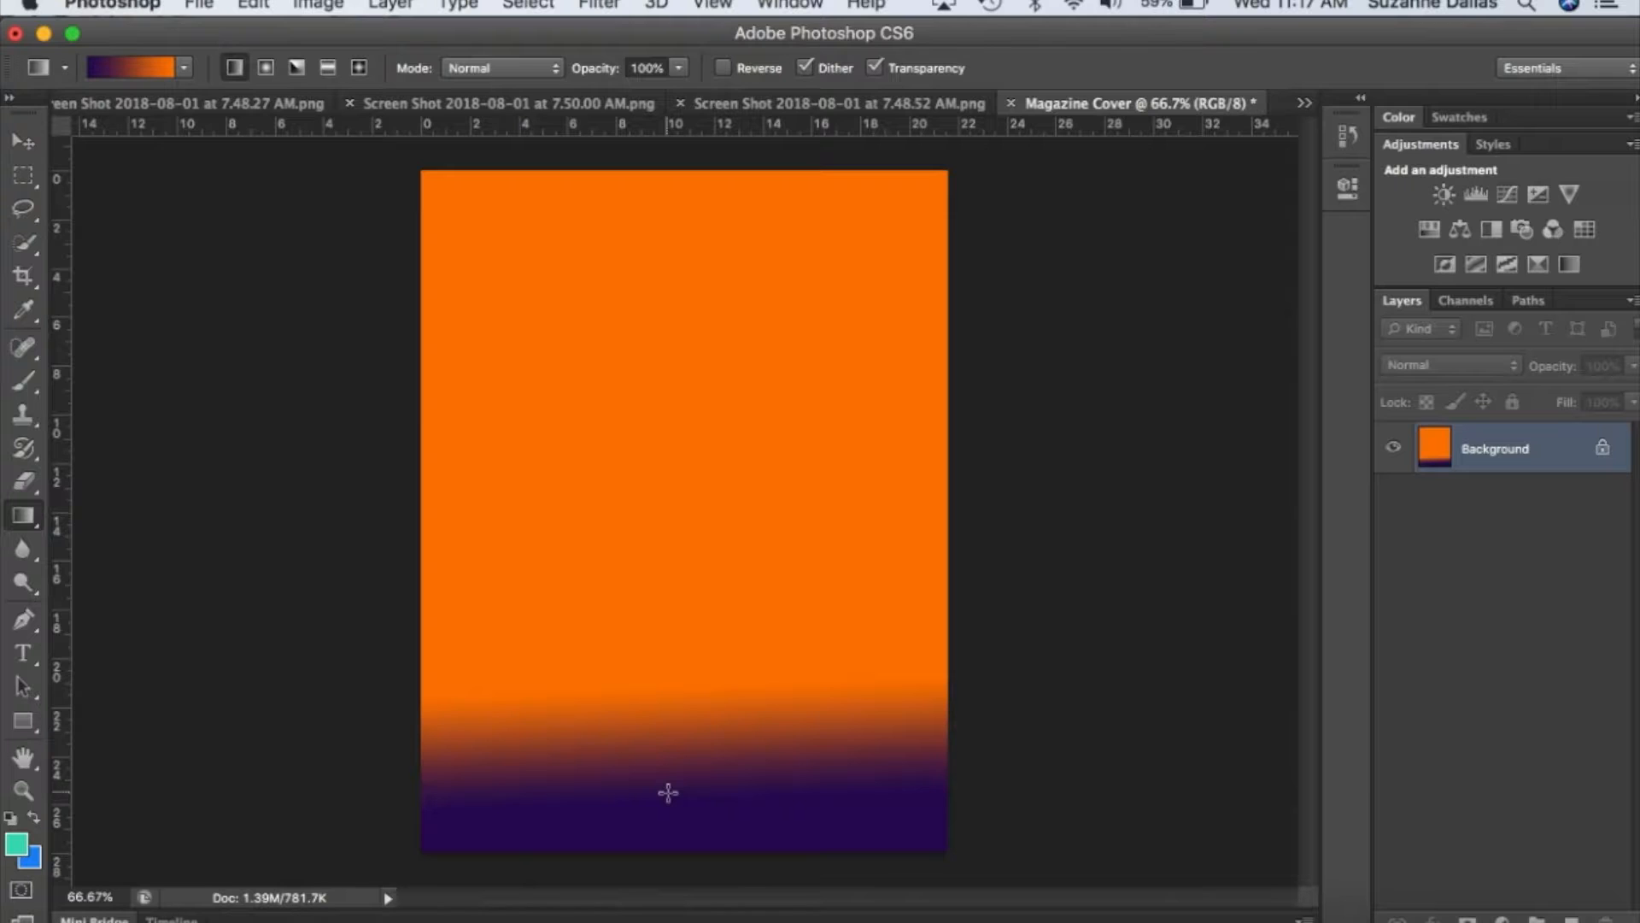
pyautogui.moveTo(668, 793)
pyautogui.mouseDown()
pyautogui.moveTo(643, 513)
pyautogui.moveTo(669, 264)
pyautogui.moveTo(678, 773)
pyautogui.mouseUp()
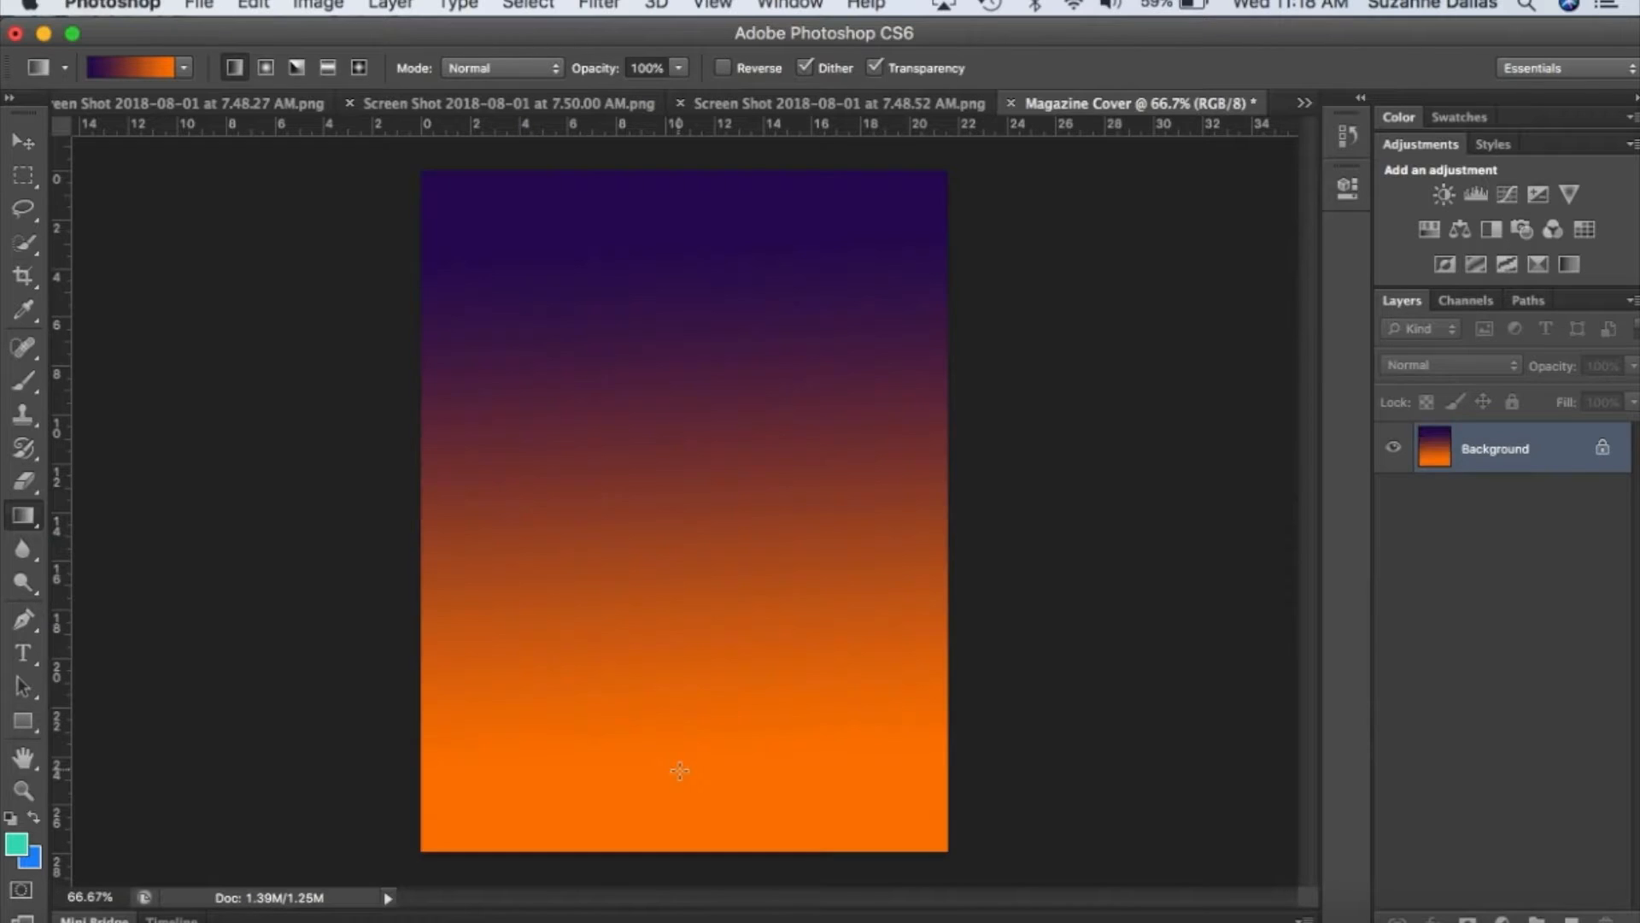
pyautogui.moveTo(534, 775); pyautogui.dragTo(828, 317)
pyautogui.moveTo(744, 513); pyautogui.dragTo(576, 705)
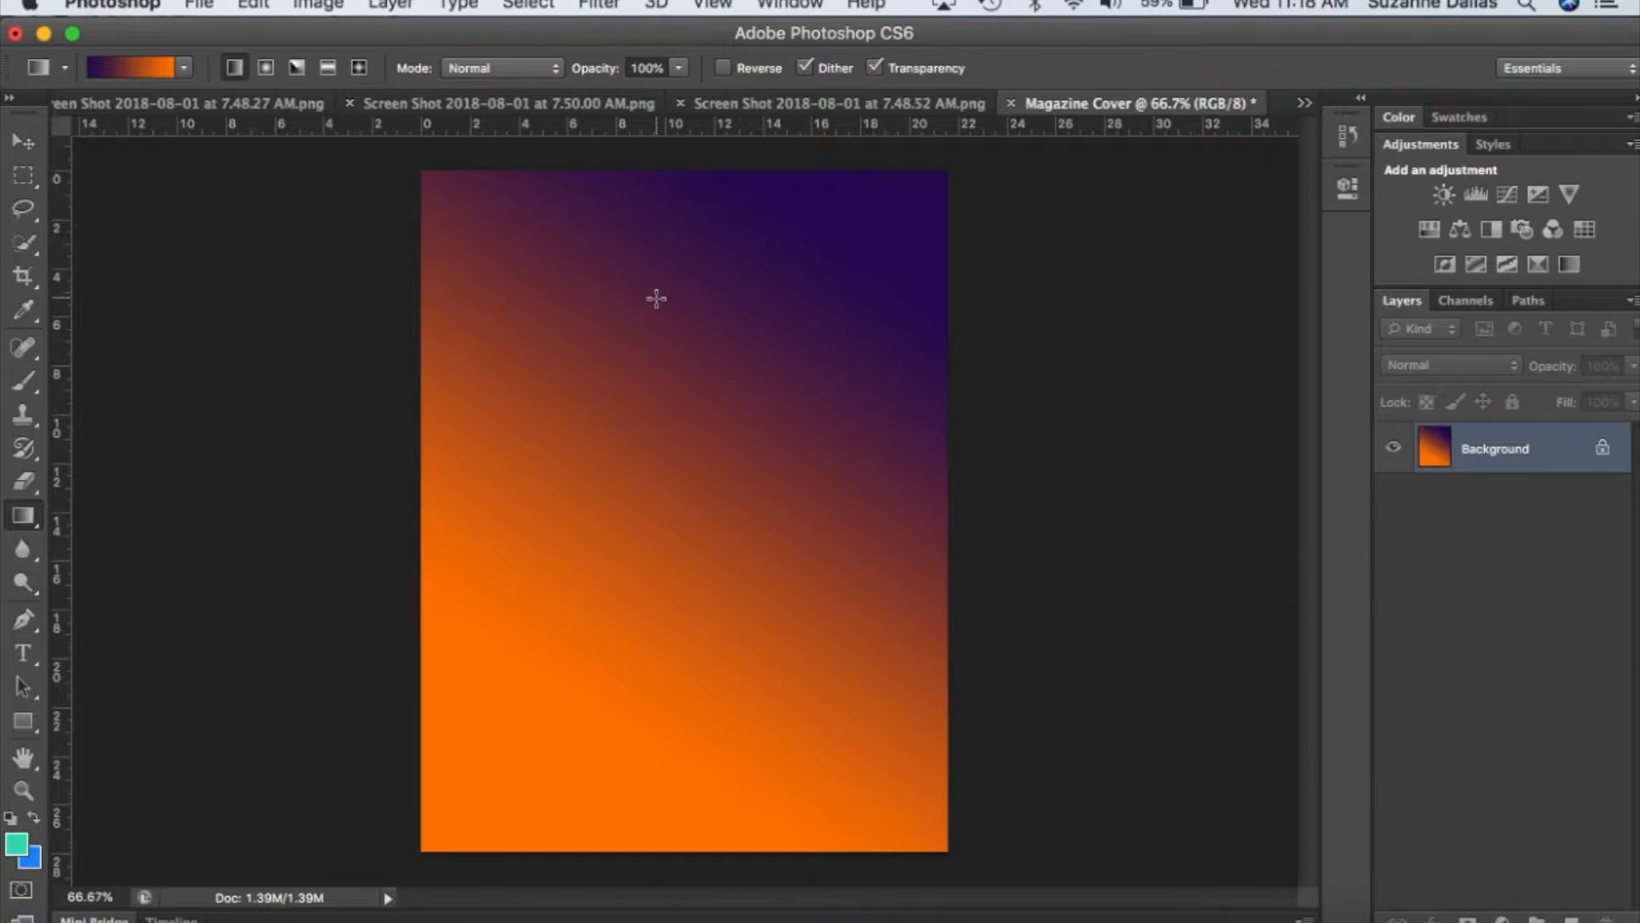
# Place the beach path photo of the woman in the yellow dress and enlarge it to cover the whole page.
pyautogui.click(203, 5)
pyautogui.click(245, 424)
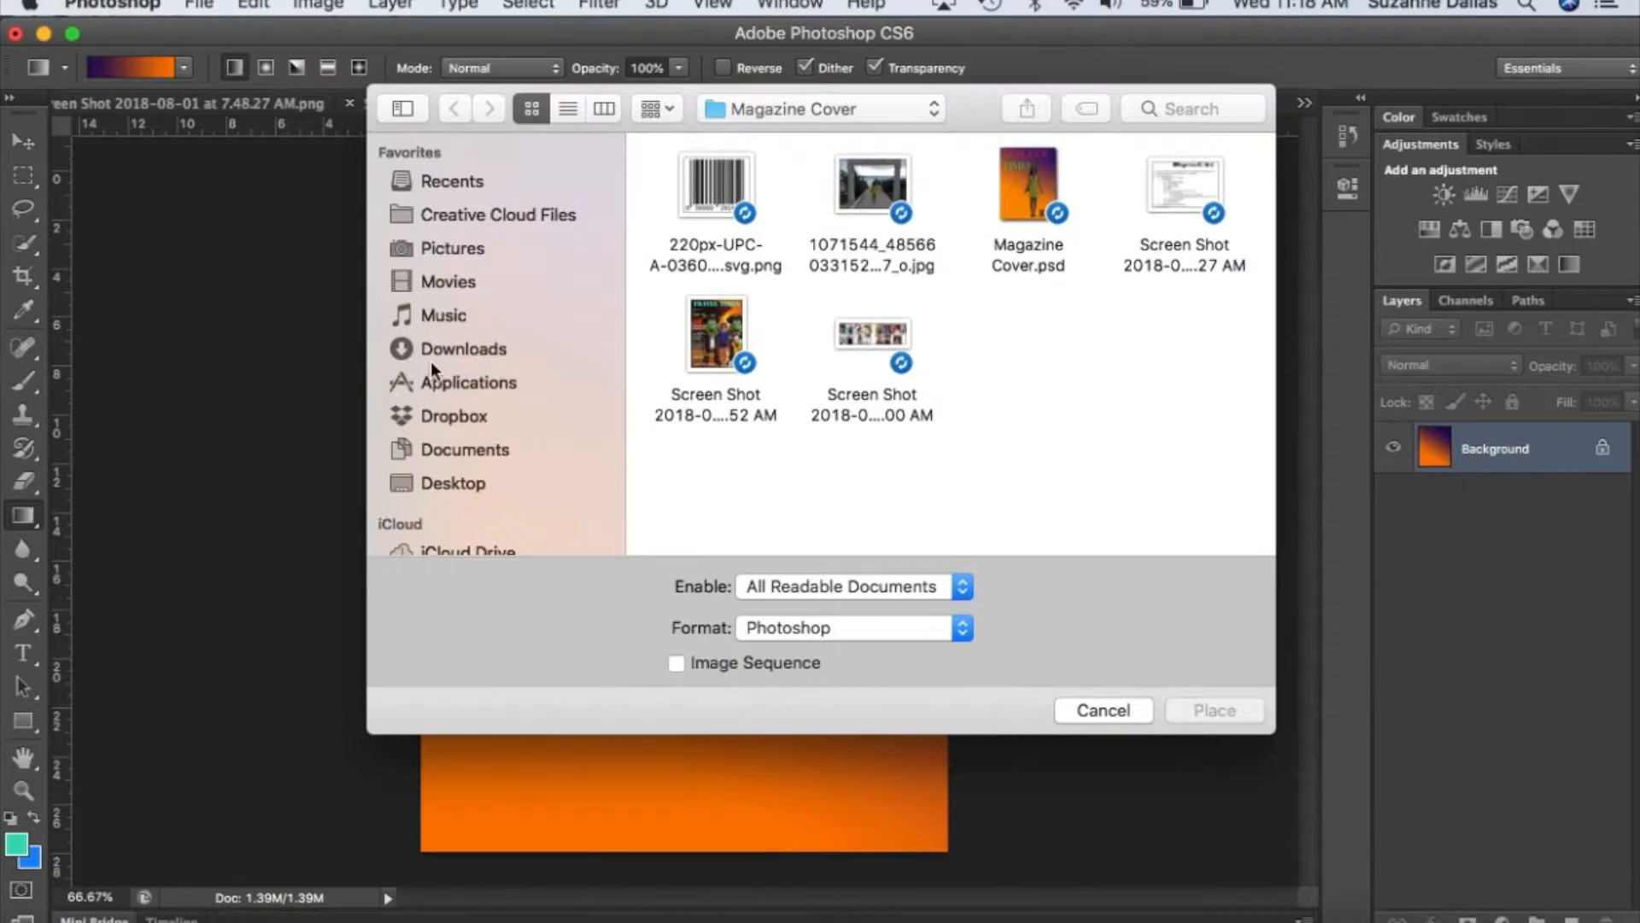
pyautogui.doubleClick(868, 196)
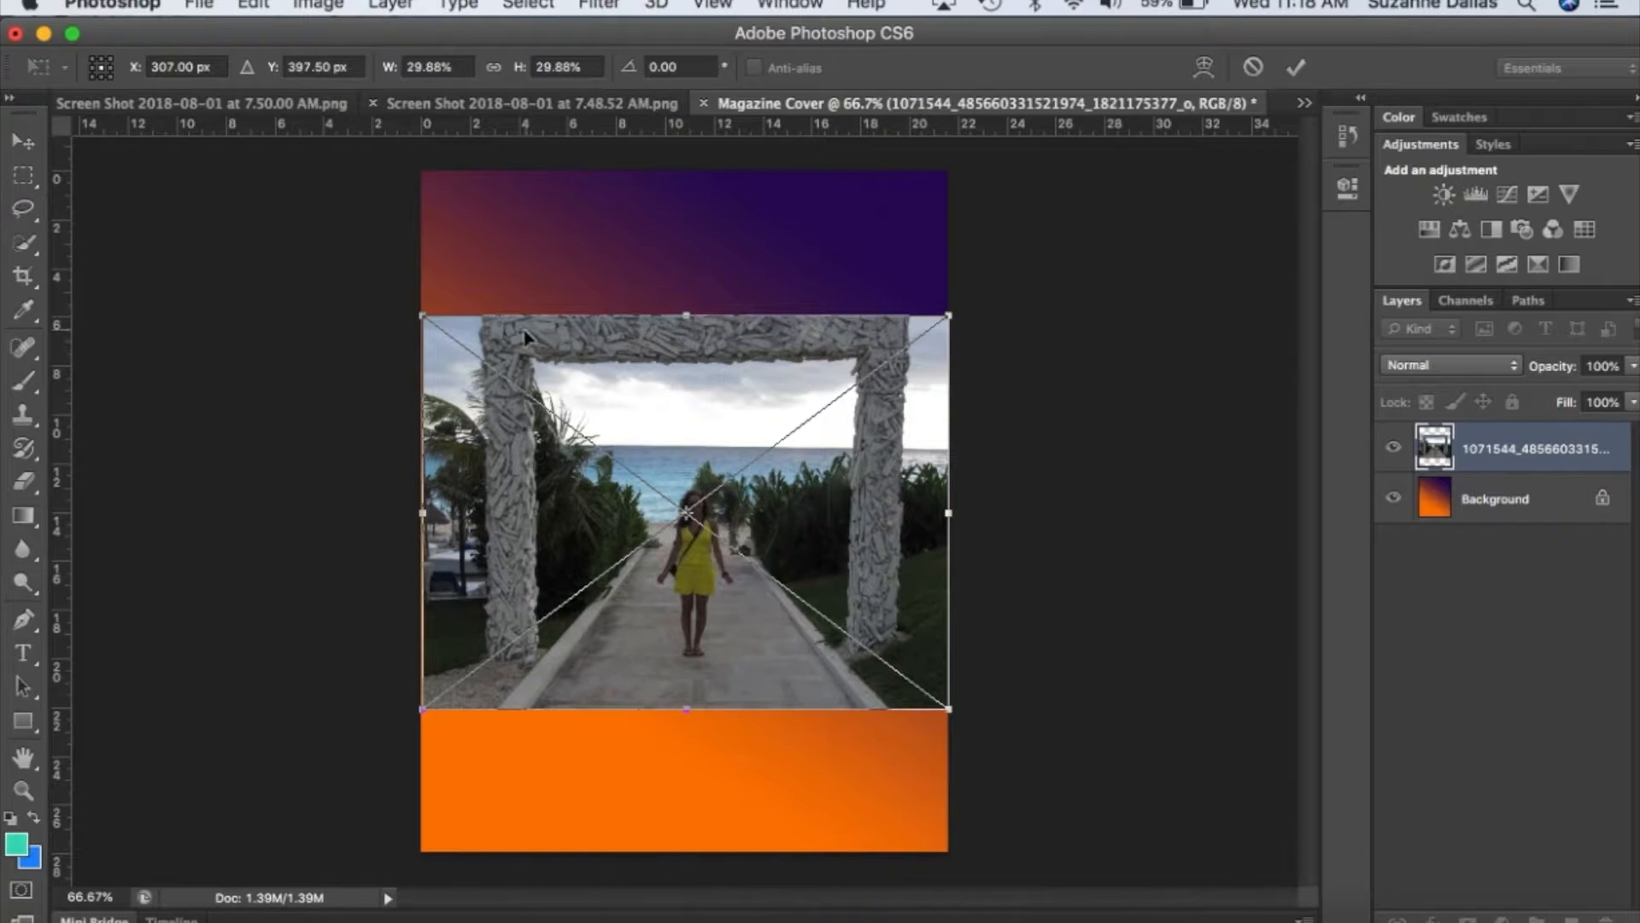
pyautogui.moveTo(416, 309); pyautogui.dragTo(296, 113)
pyautogui.moveTo(955, 713); pyautogui.dragTo(1071, 918)
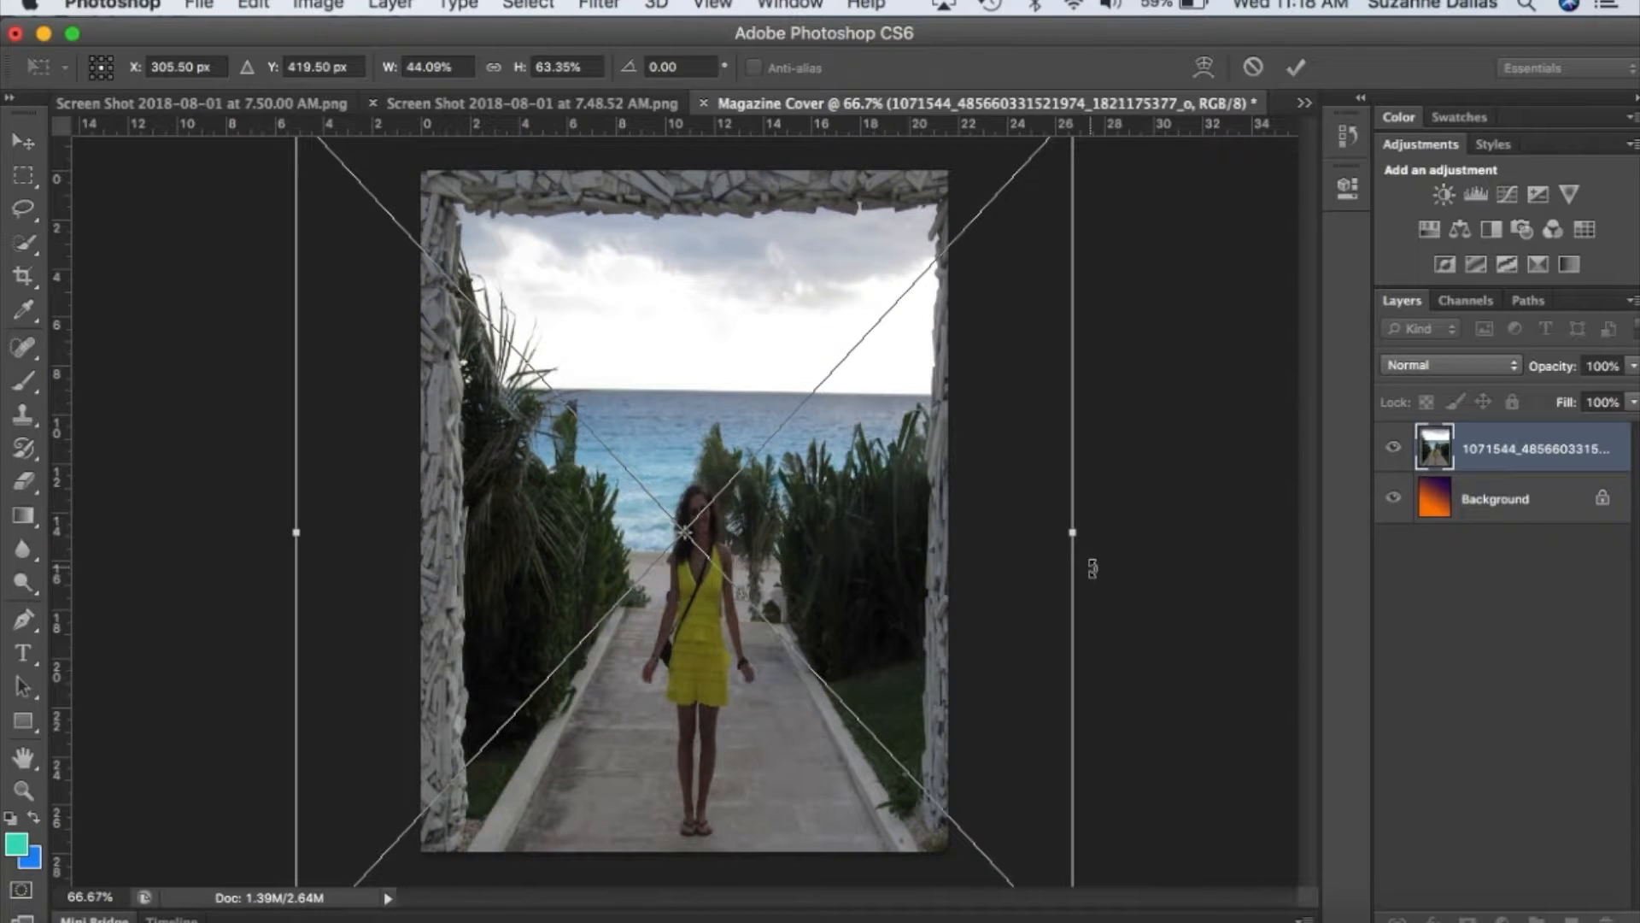
# Enlarge the placed photo to about 75% width and 96% height, and move it up so the woman's feet show on the page.
pyautogui.scroll(-2, 1093, 568)
pyautogui.scroll(-2, 1092, 568)
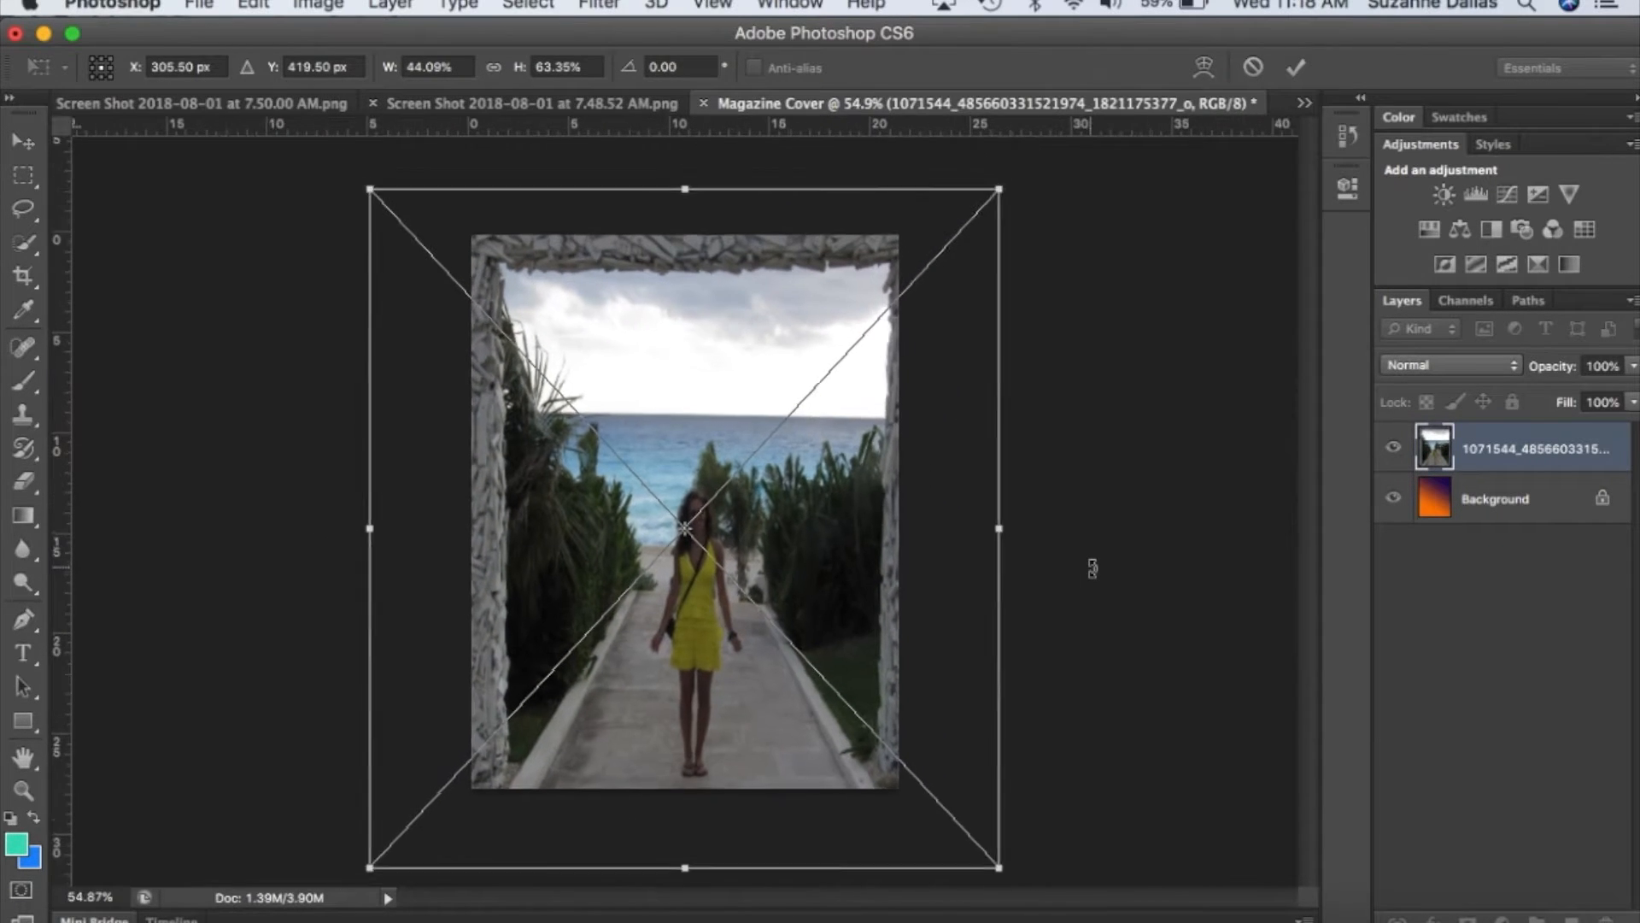
pyautogui.scroll(-1, 1092, 568)
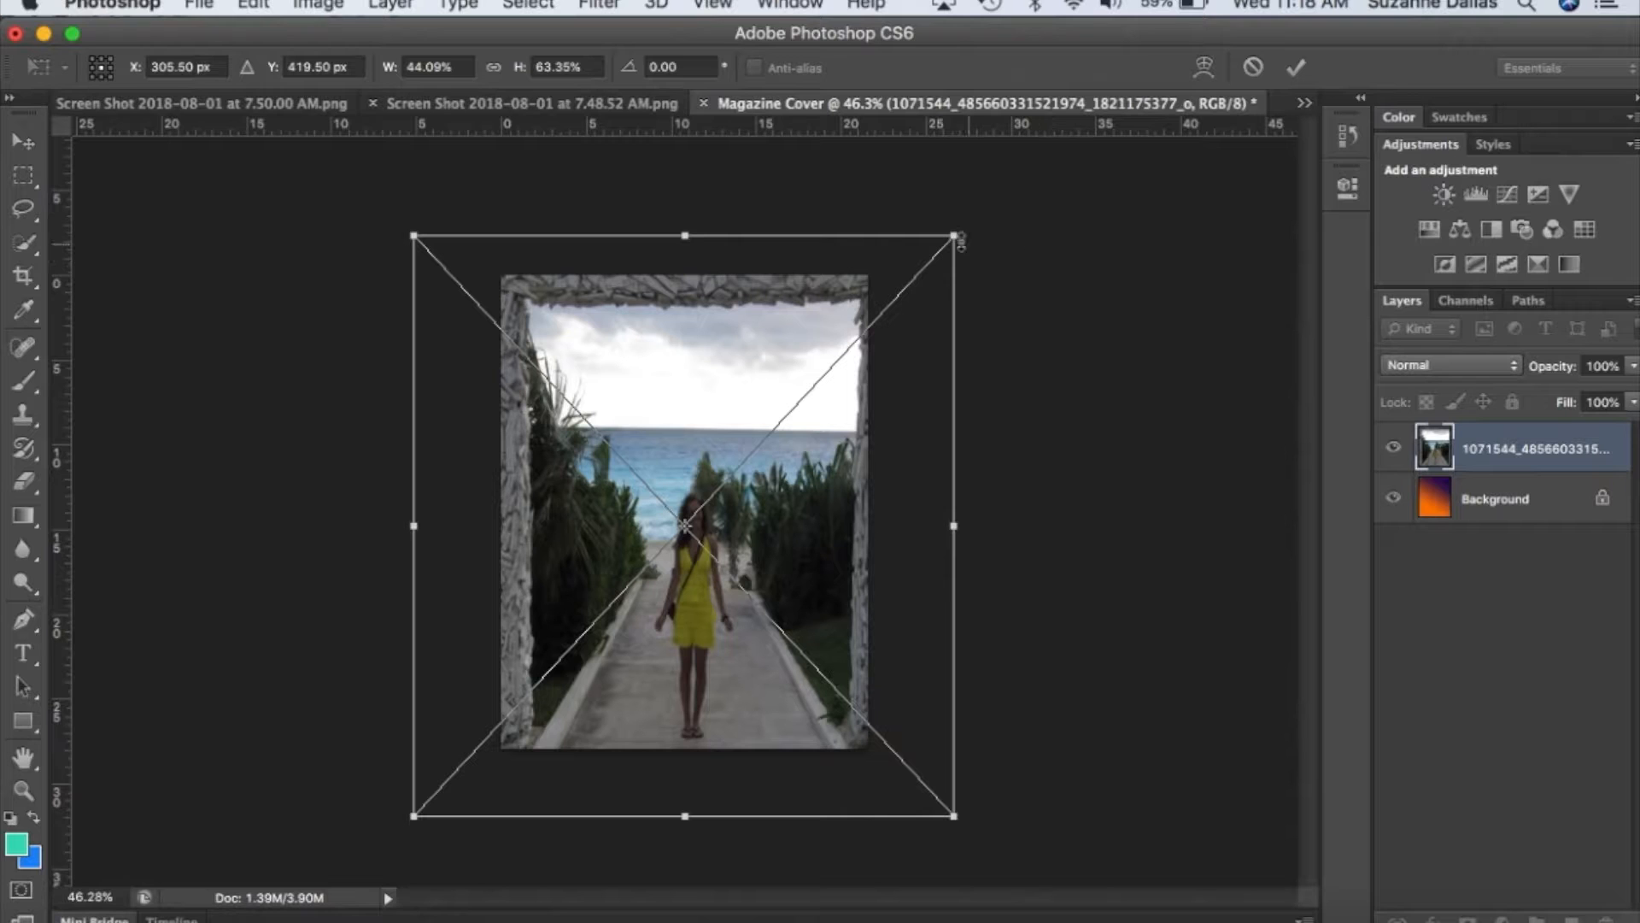
pyautogui.moveTo(954, 236); pyautogui.dragTo(1141, 47)
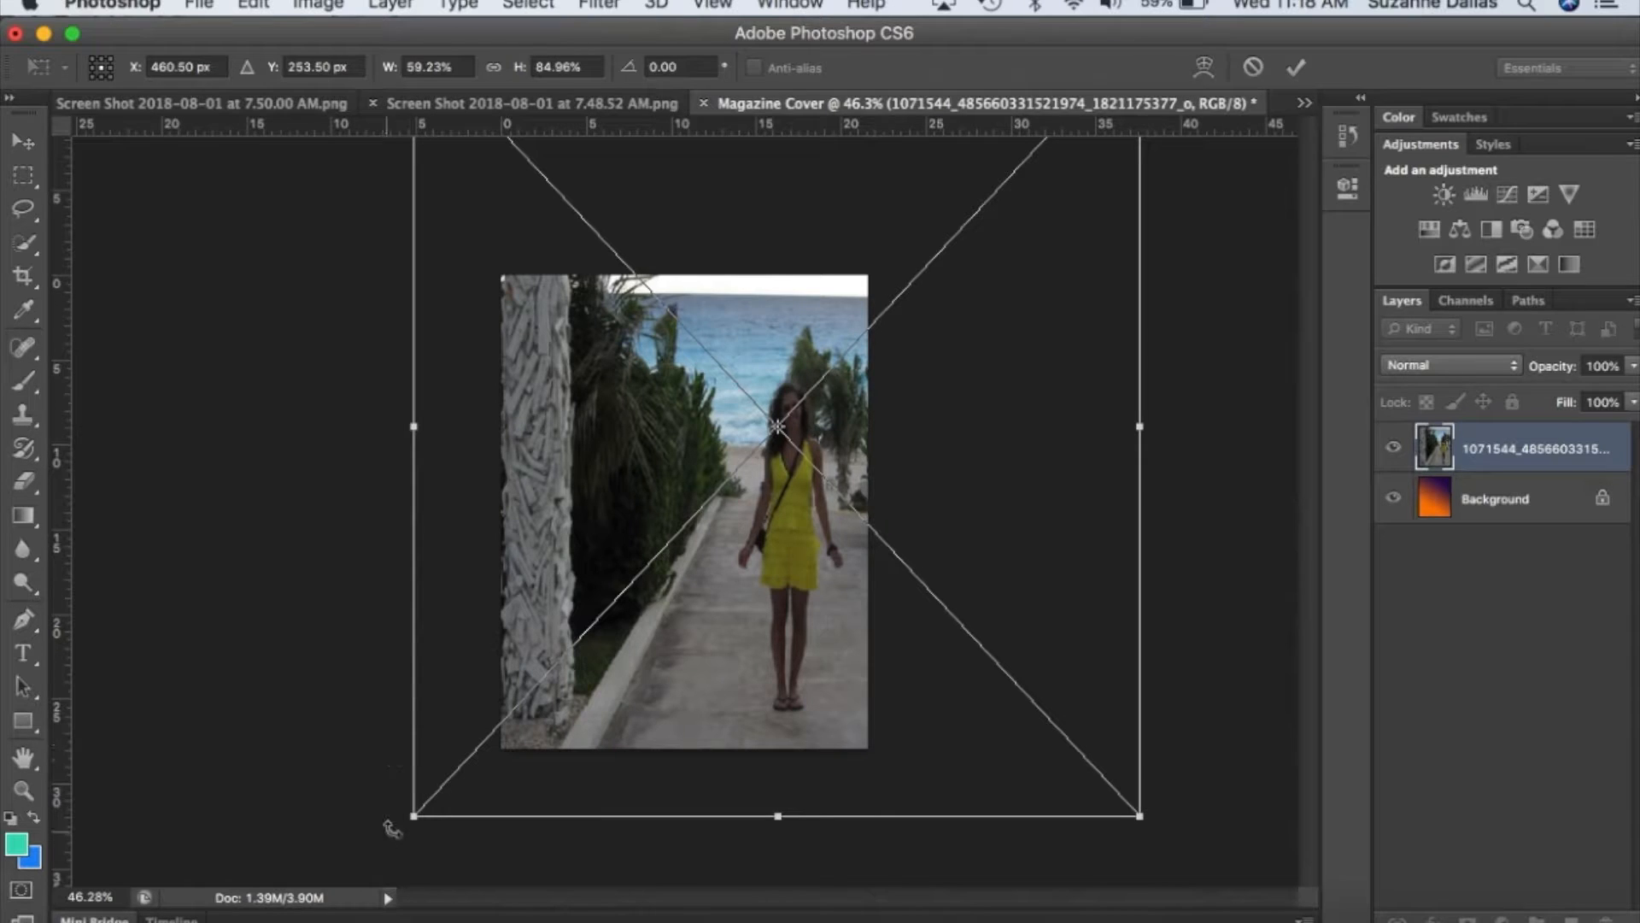
pyautogui.moveTo(412, 817); pyautogui.dragTo(219, 912)
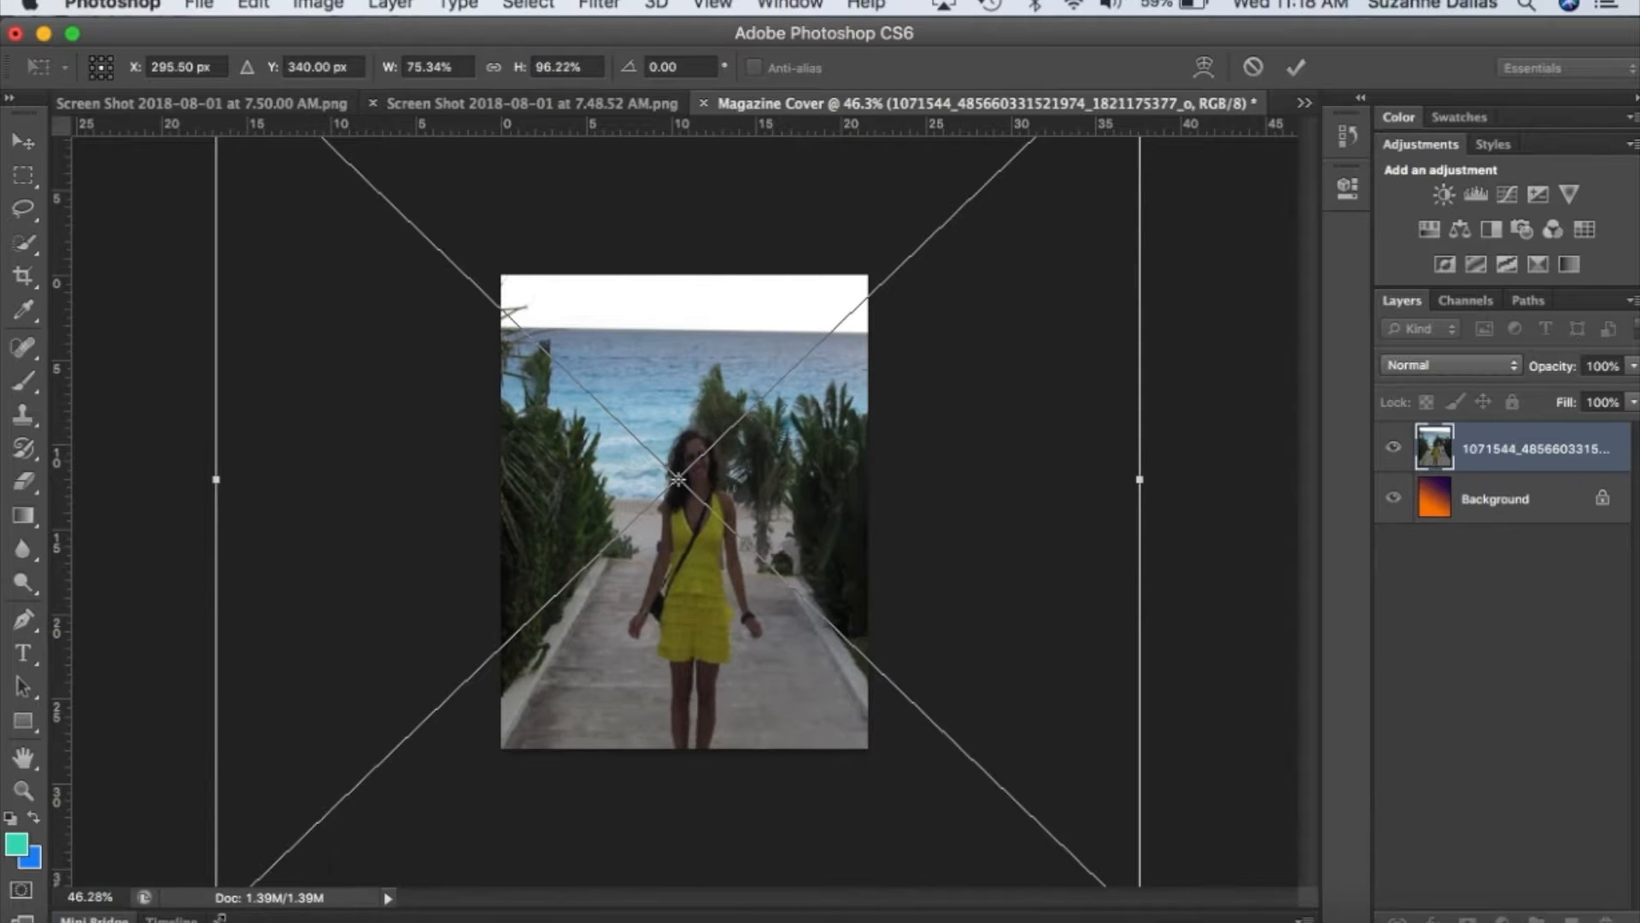
pyautogui.press('Return')
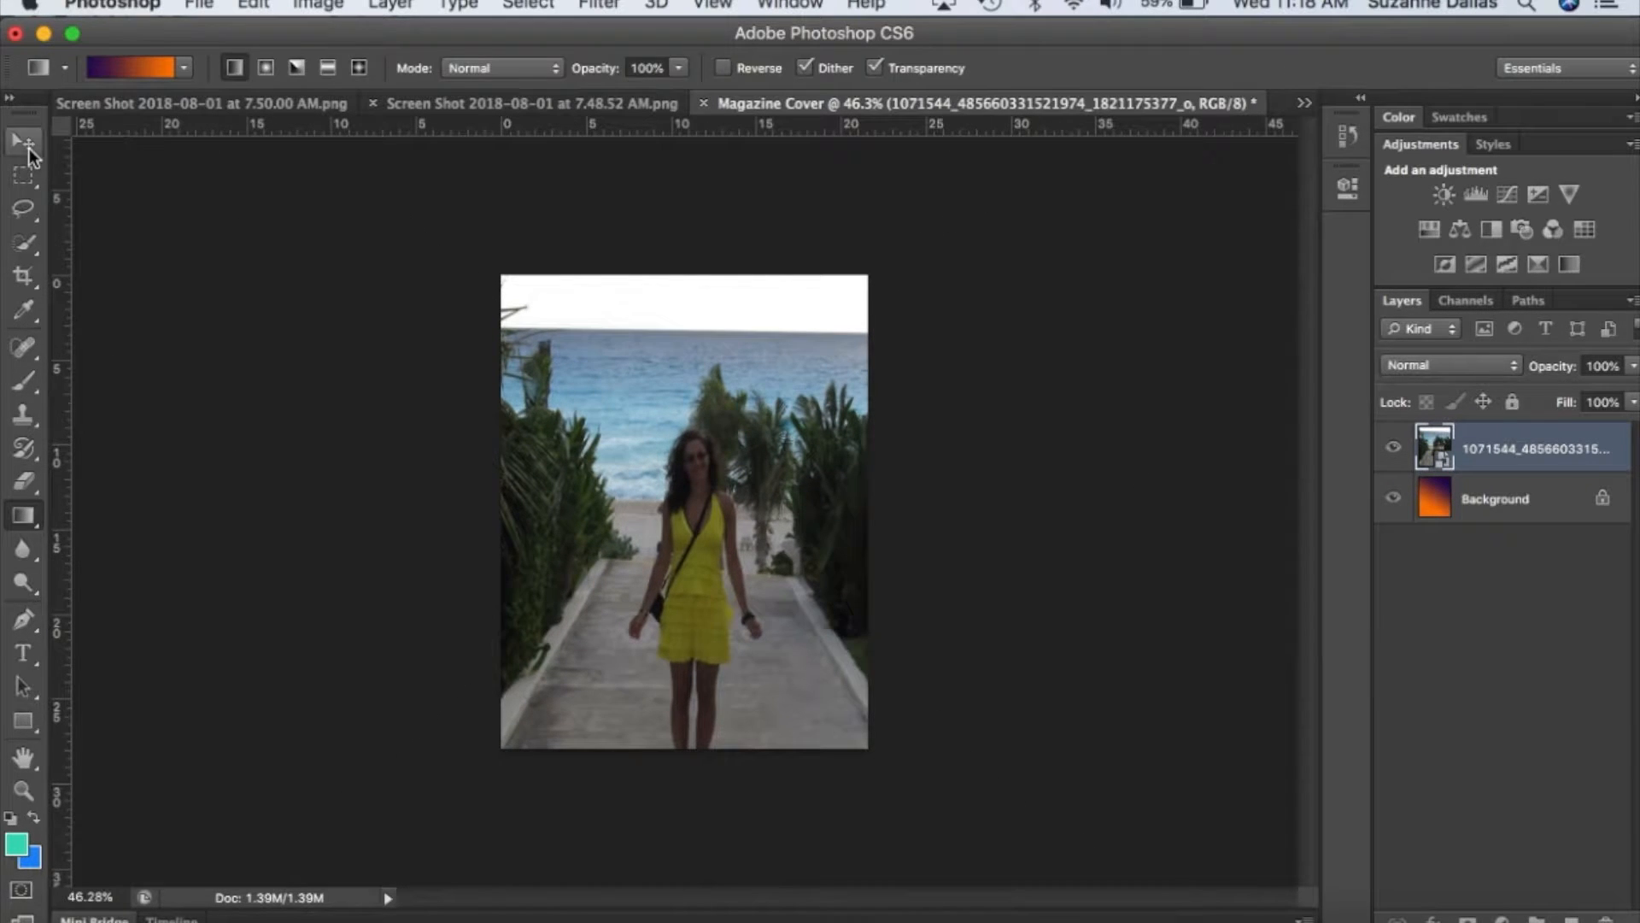
pyautogui.click(23, 140)
pyautogui.moveTo(708, 658); pyautogui.dragTo(712, 583)
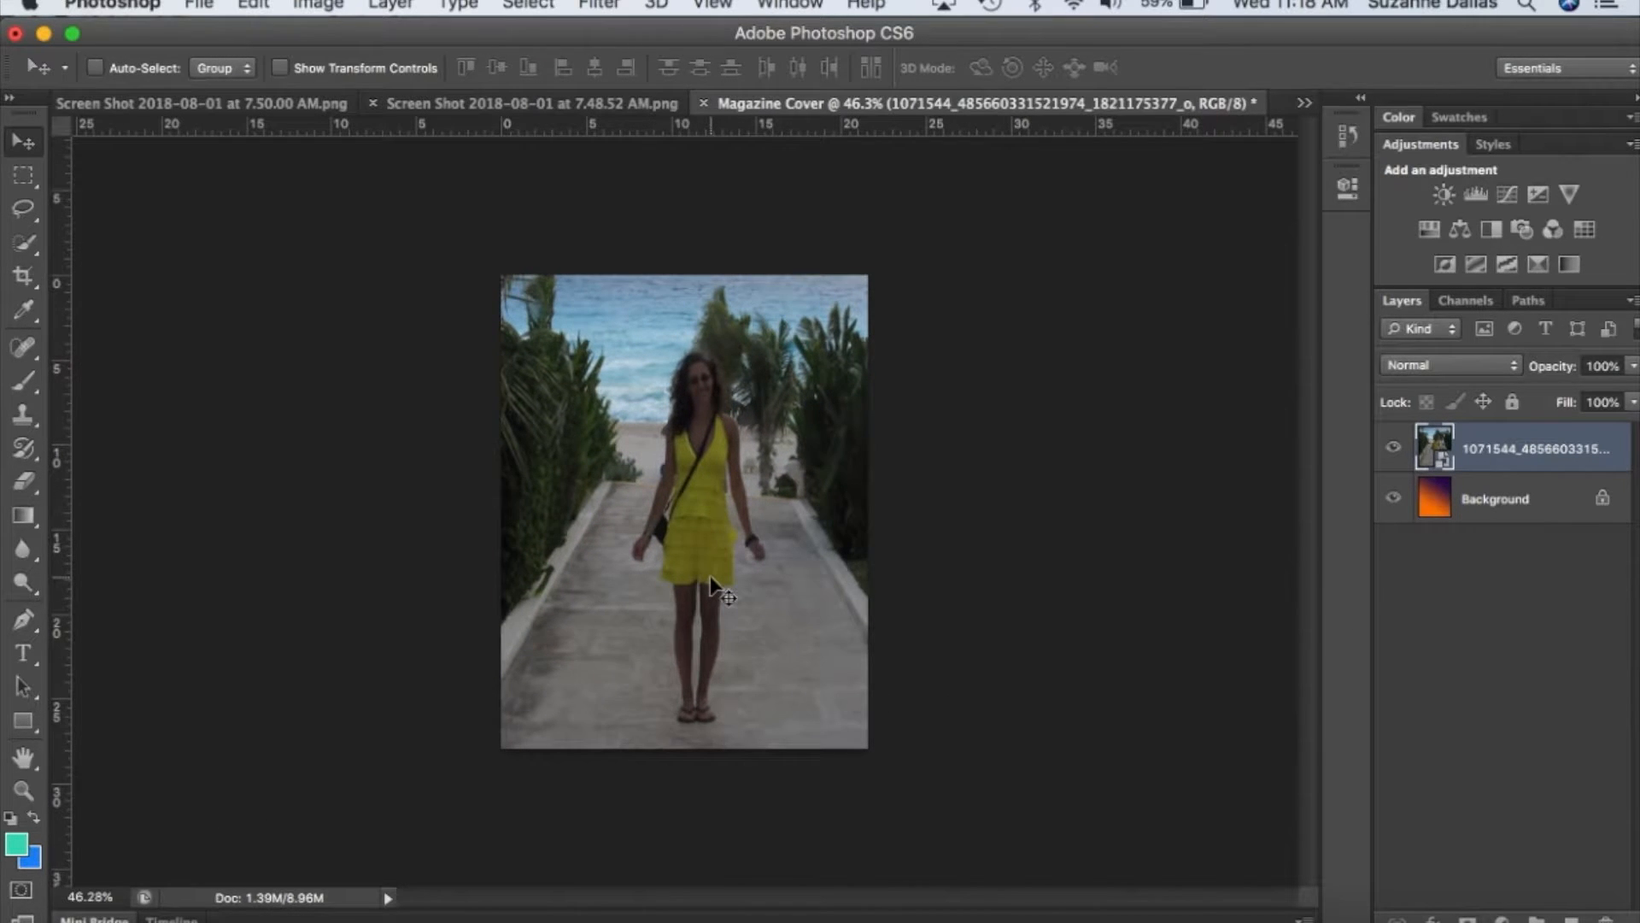
# Select the woman's head, arms and yellow dress with the Quick Selection tool.
pyautogui.click(25, 243)
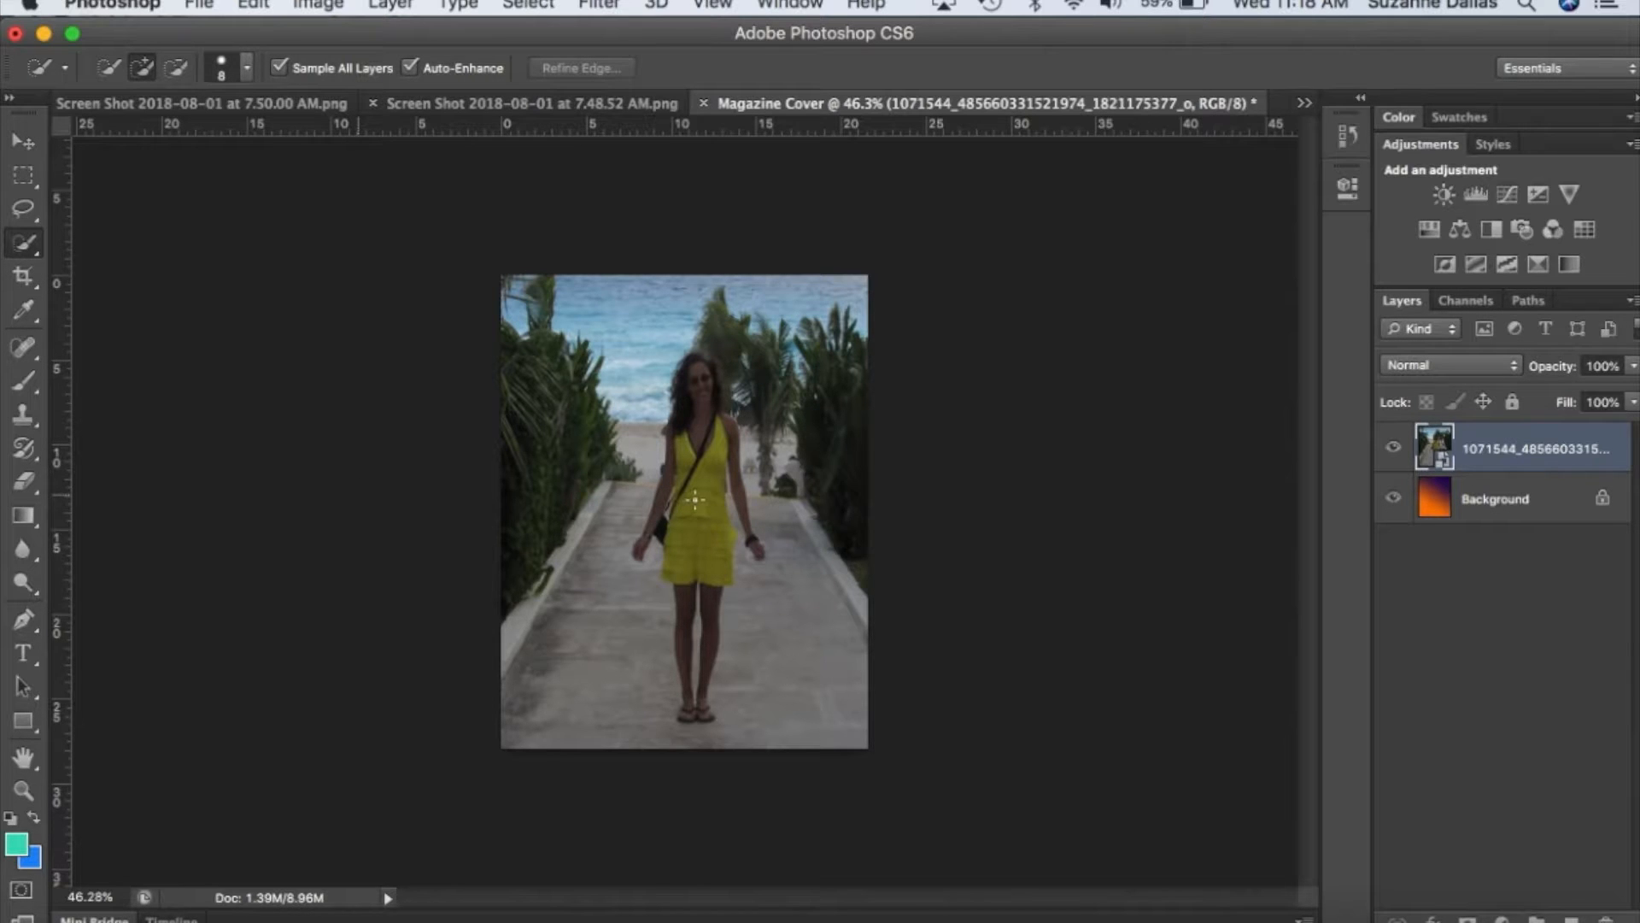
pyautogui.scroll(5, 695, 500)
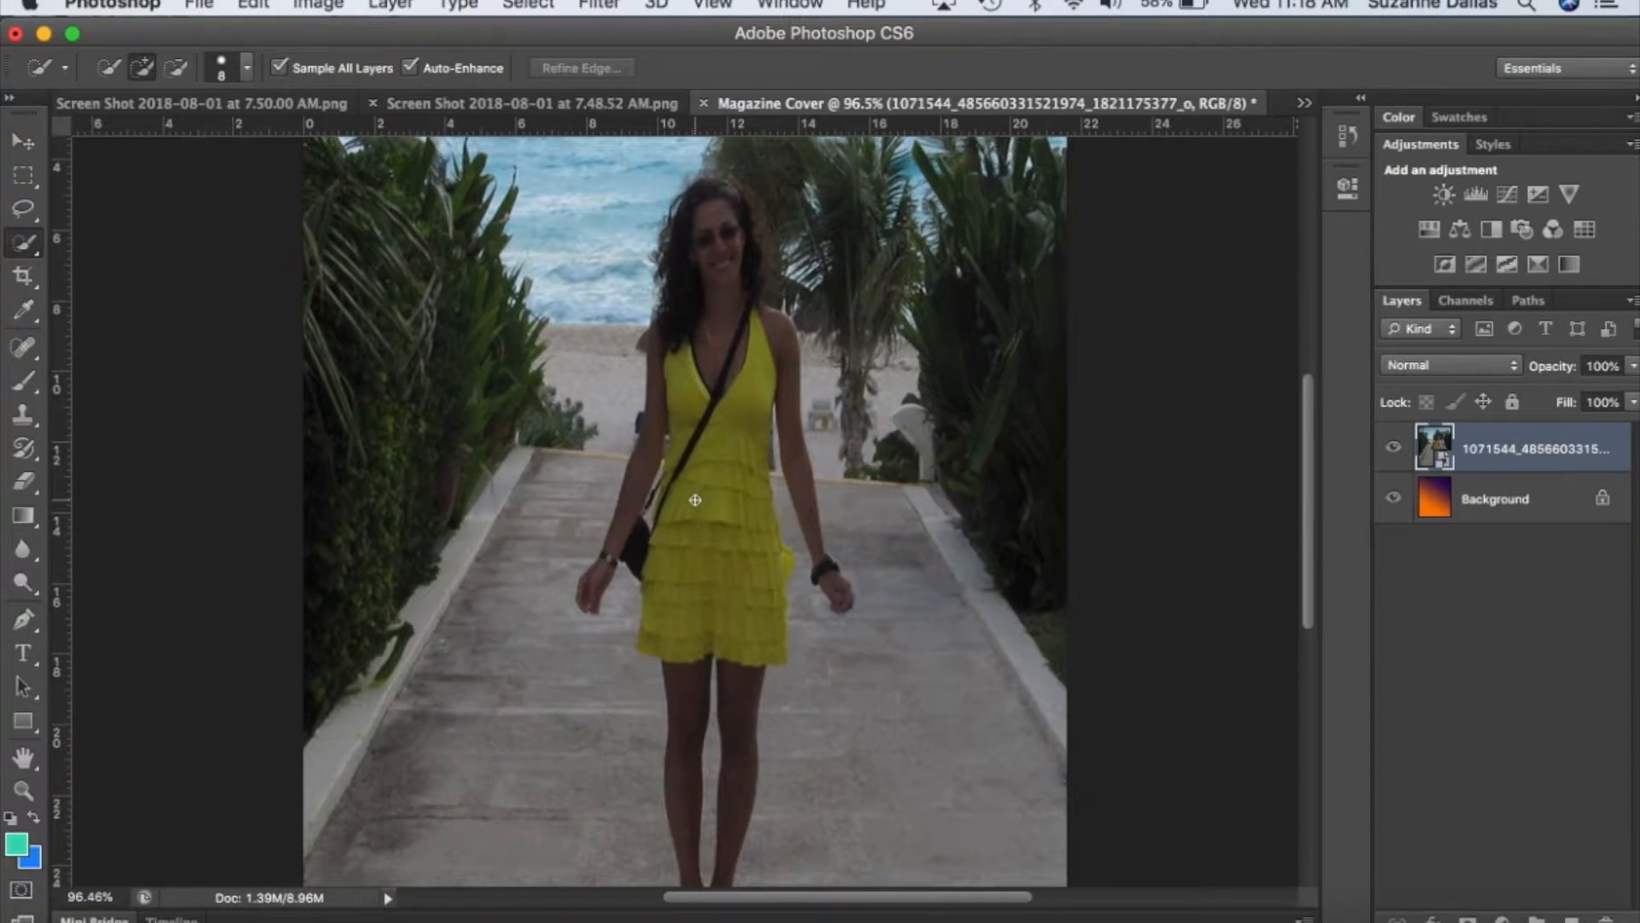
pyautogui.moveTo(718, 233)
pyautogui.mouseDown()
pyautogui.moveTo(697, 188)
pyautogui.moveTo(701, 367)
pyautogui.moveTo(724, 444)
pyautogui.moveTo(662, 380)
pyautogui.moveTo(641, 521)
pyautogui.moveTo(592, 594)
pyautogui.mouseUp()
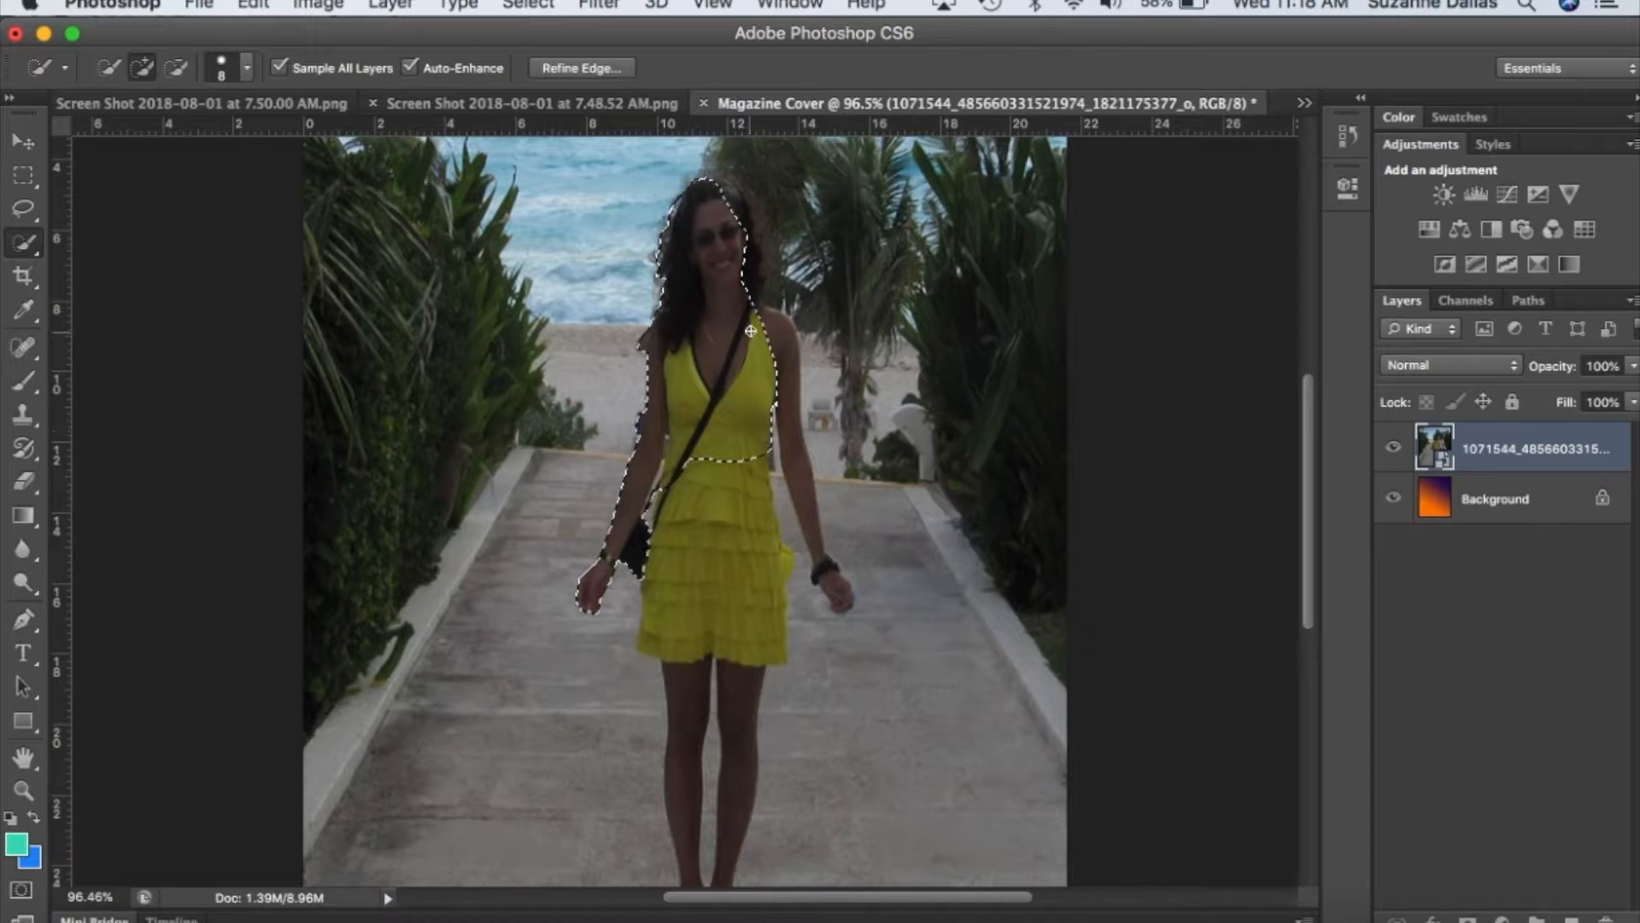
pyautogui.moveTo(724, 203)
pyautogui.mouseDown()
pyautogui.moveTo(748, 232)
pyautogui.moveTo(750, 207)
pyautogui.moveTo(790, 273)
pyautogui.moveTo(777, 354)
pyautogui.moveTo(827, 579)
pyautogui.mouseUp()
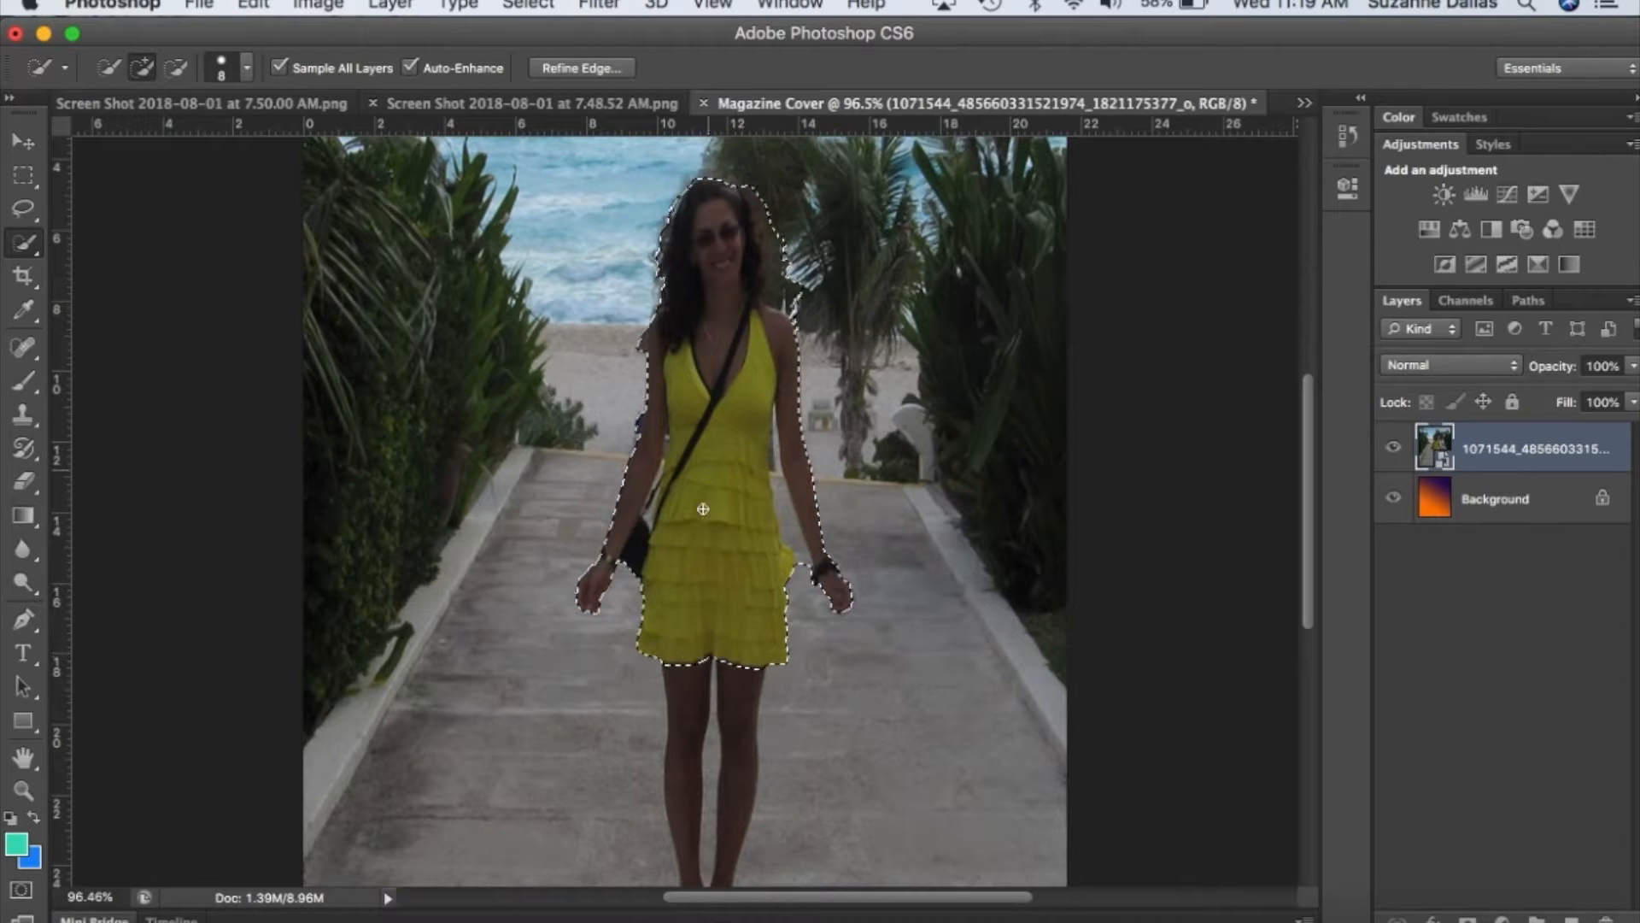
# Add both legs and feet to the selection and subtract the gap between the legs.
pyautogui.scroll(-3, 676, 666)
pyautogui.scroll(-4, 676, 665)
pyautogui.moveTo(676, 410); pyautogui.dragTo(688, 691)
pyautogui.moveTo(739, 381); pyautogui.dragTo(740, 508)
pyautogui.press('alt')
pyautogui.moveTo(709, 408); pyautogui.dragTo(707, 662)
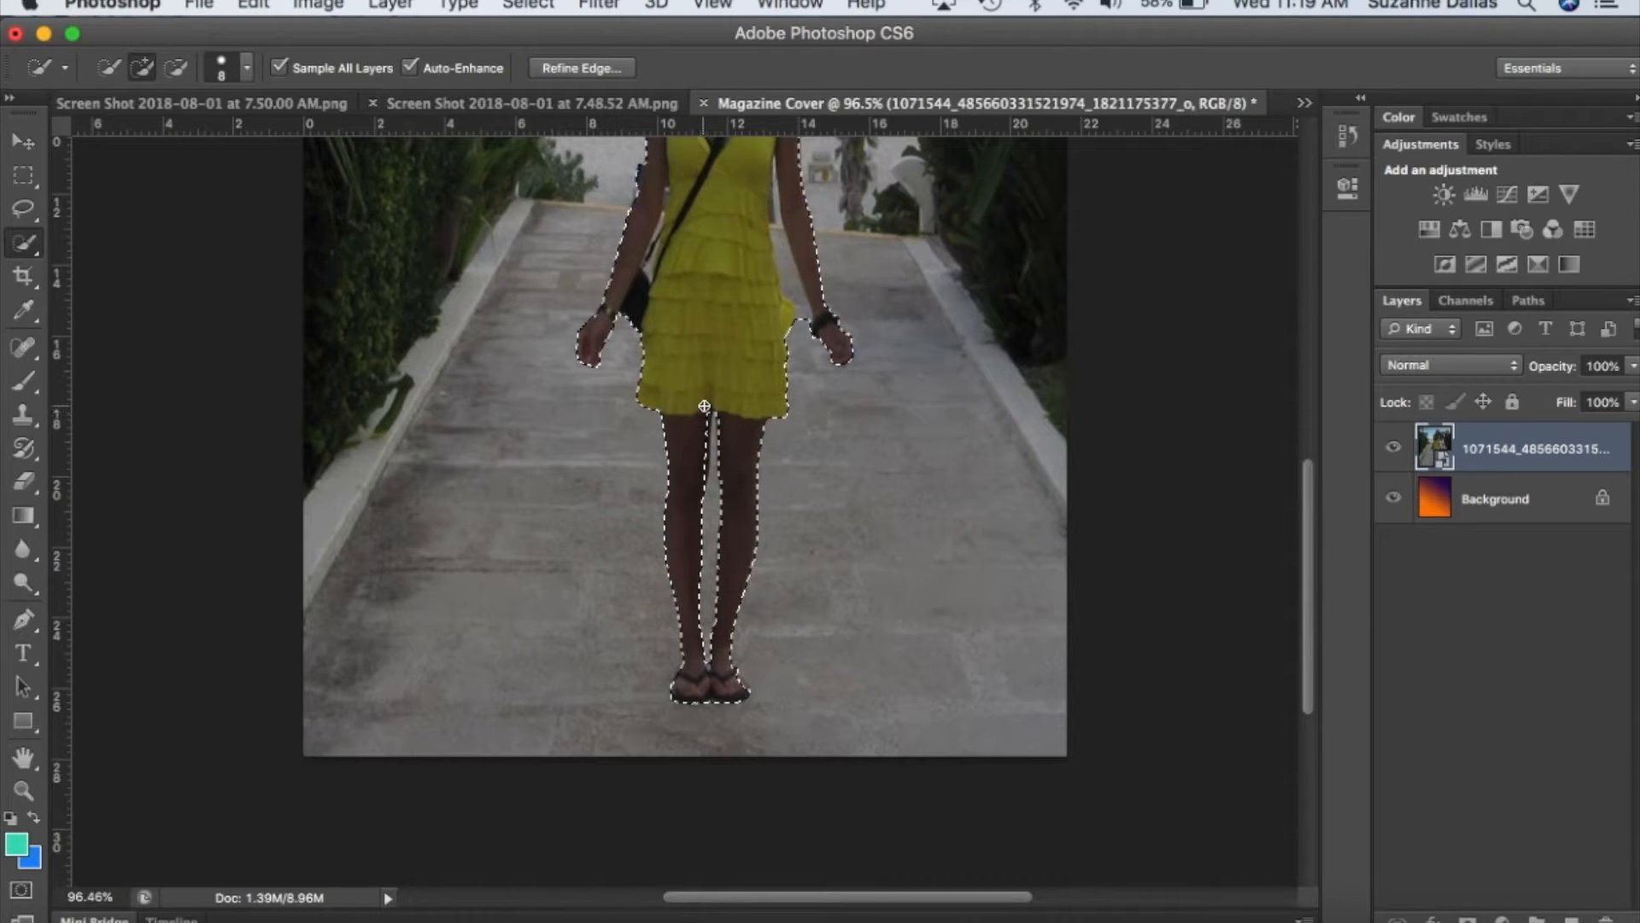
# Subtract the background between the arms and the dress and the excess area beside the woman's hair from the selection.
pyautogui.scroll(5, 703, 406)
pyautogui.press('alt')
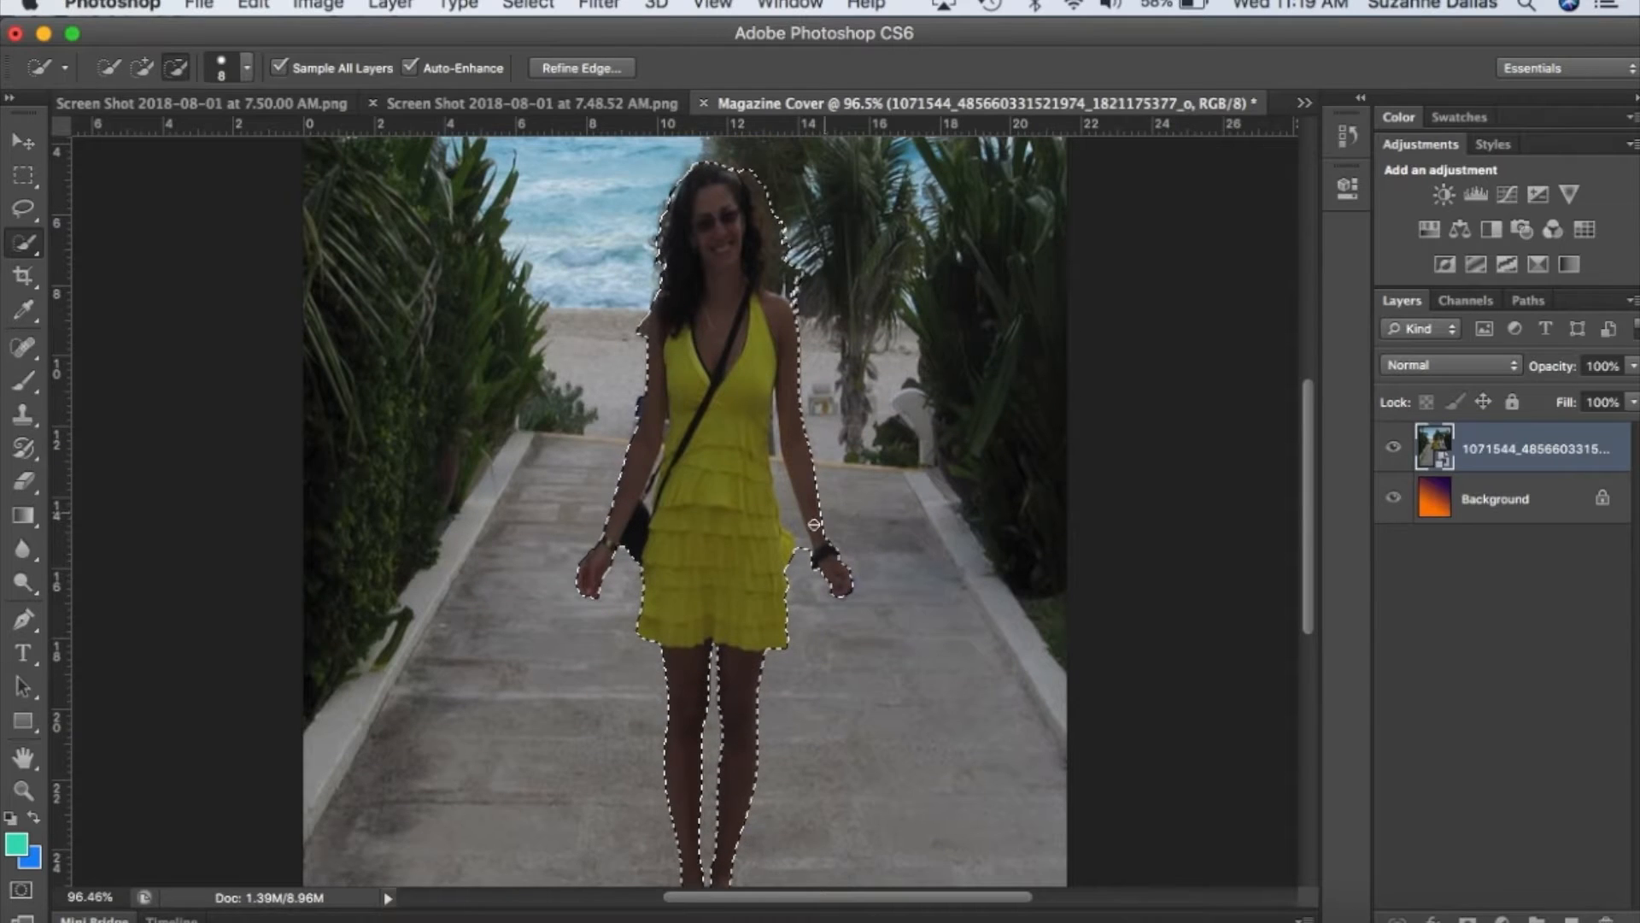
pyautogui.moveTo(804, 551); pyautogui.dragTo(782, 493)
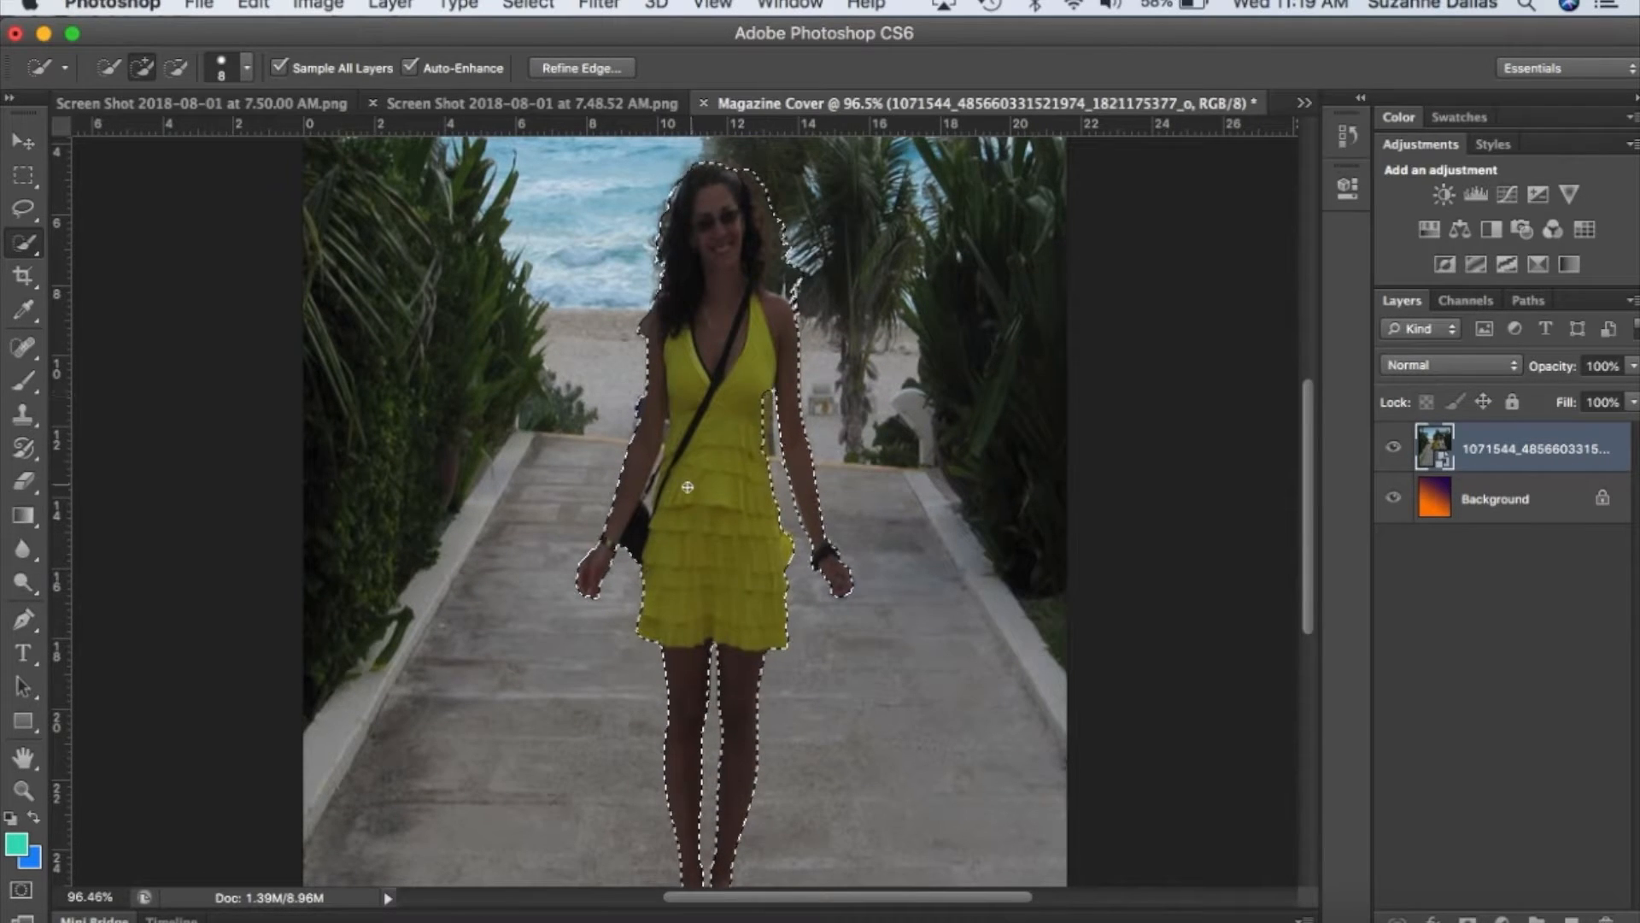
pyautogui.keyDown('alt'); pyautogui.click(650, 498); pyautogui.keyUp('alt')
pyautogui.moveTo(650, 495); pyautogui.dragTo(664, 436)
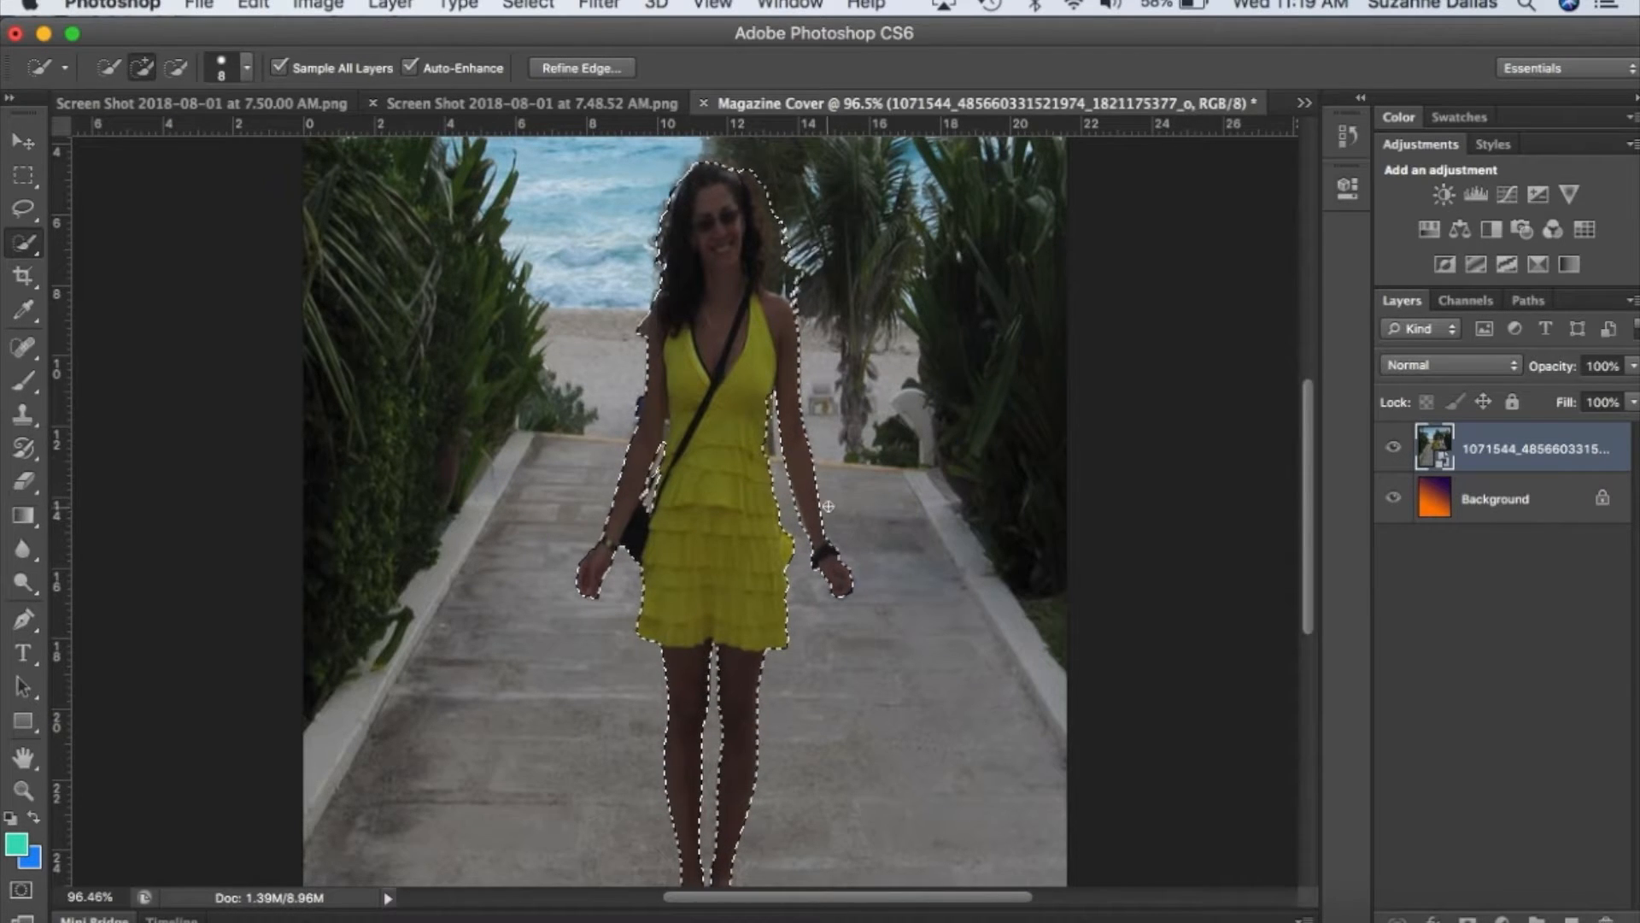
pyautogui.press('alt')
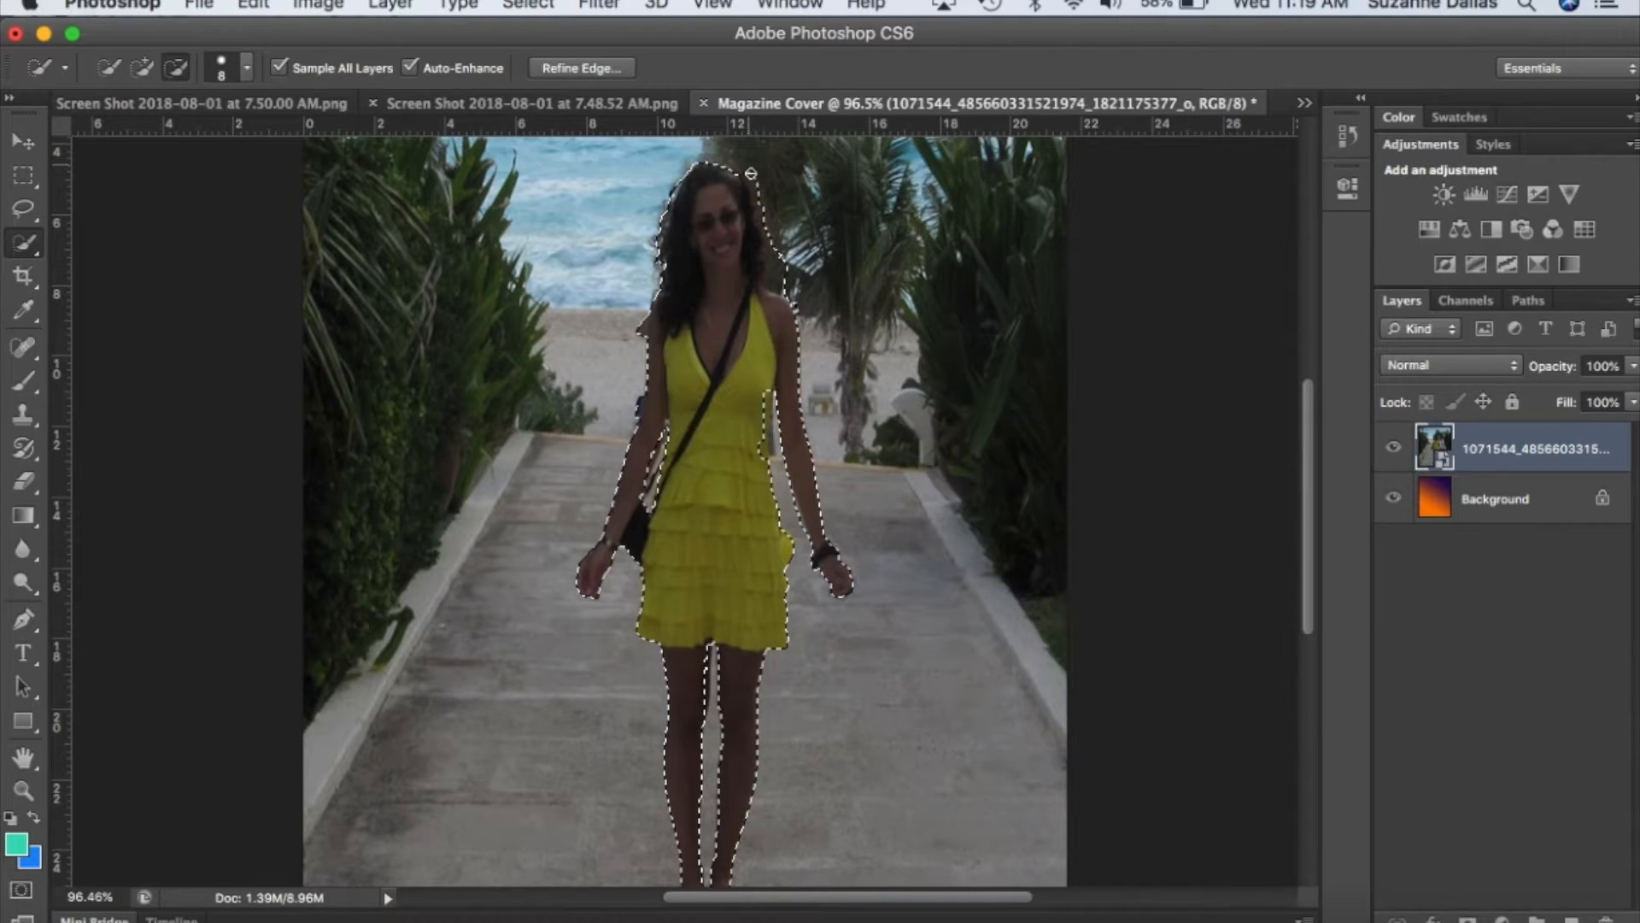
pyautogui.keyDown('alt'); pyautogui.click(773, 277); pyautogui.keyUp('alt')
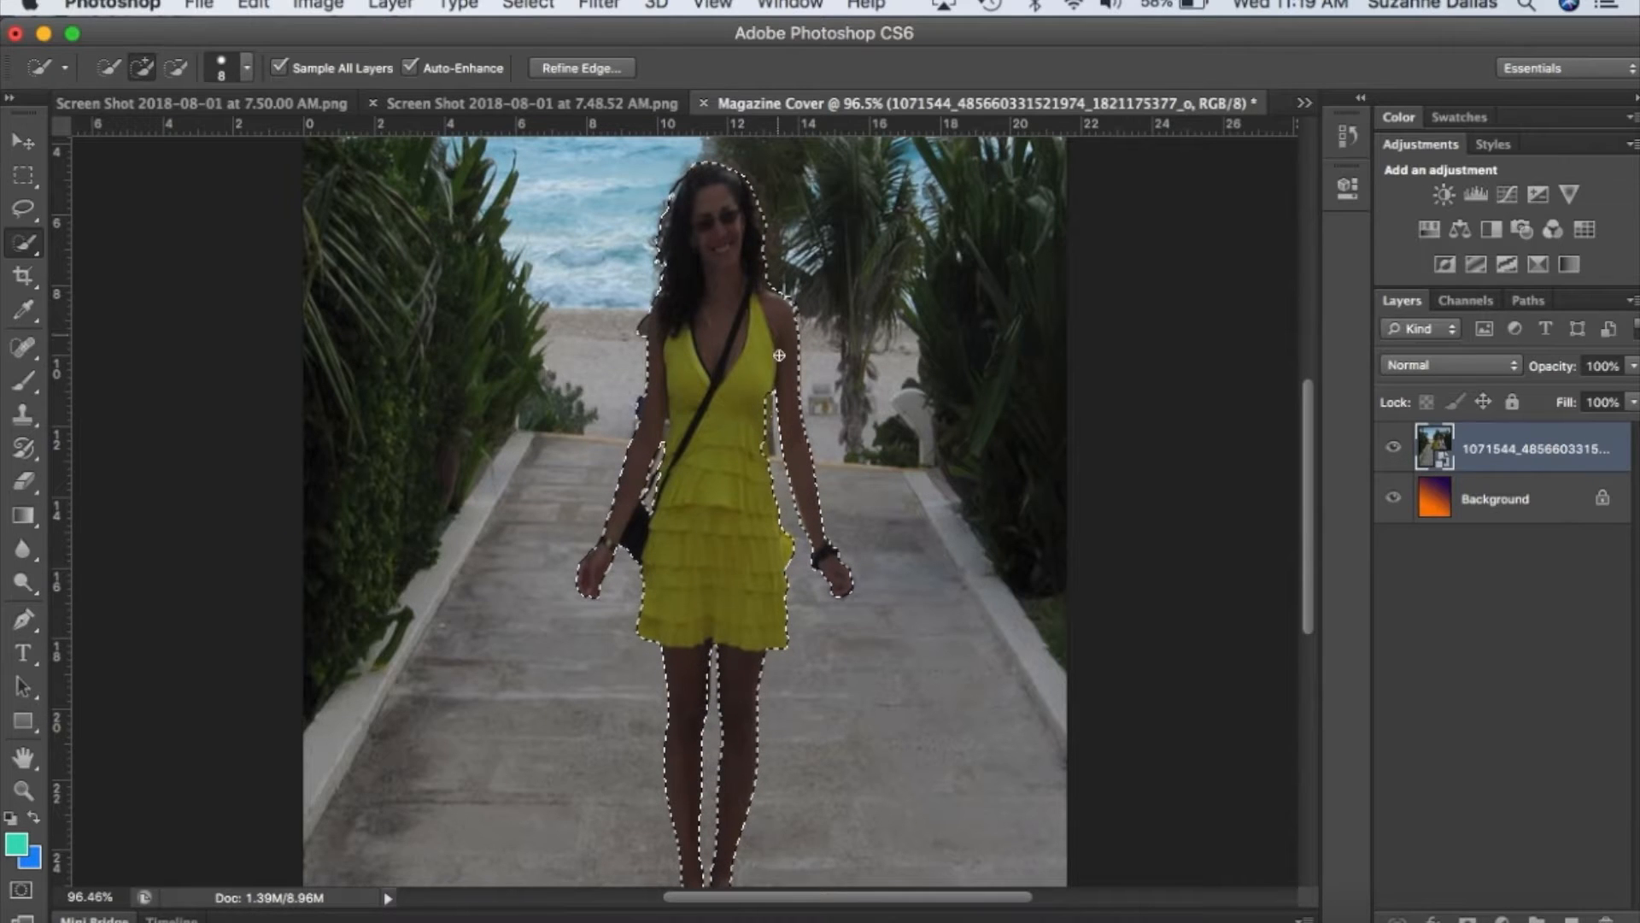
# Subtract the excess areas beside the woman's bag-side shoulder and upper arm from the selection.
pyautogui.press('alt')
pyautogui.keyDown('alt'); pyautogui.click(636, 408); pyautogui.keyUp('alt')
pyautogui.keyDown('alt'); pyautogui.click(643, 328); pyautogui.keyUp('alt')
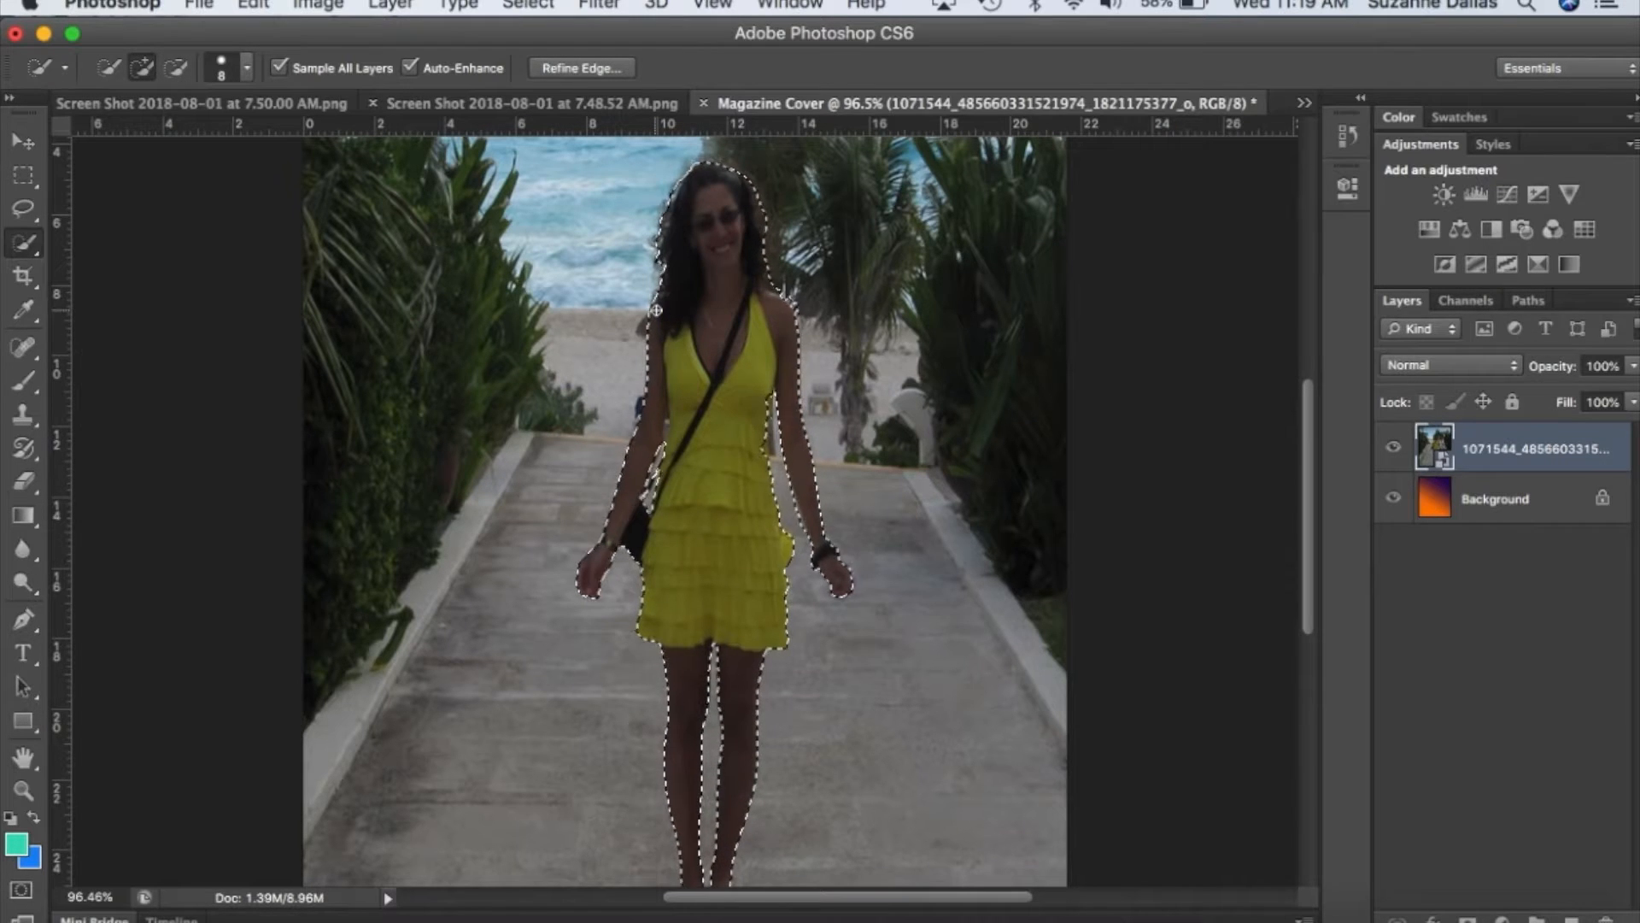
# Inspect the selection outline around the woman from her feet up to her head.
pyautogui.scroll(-2, 850, 678)
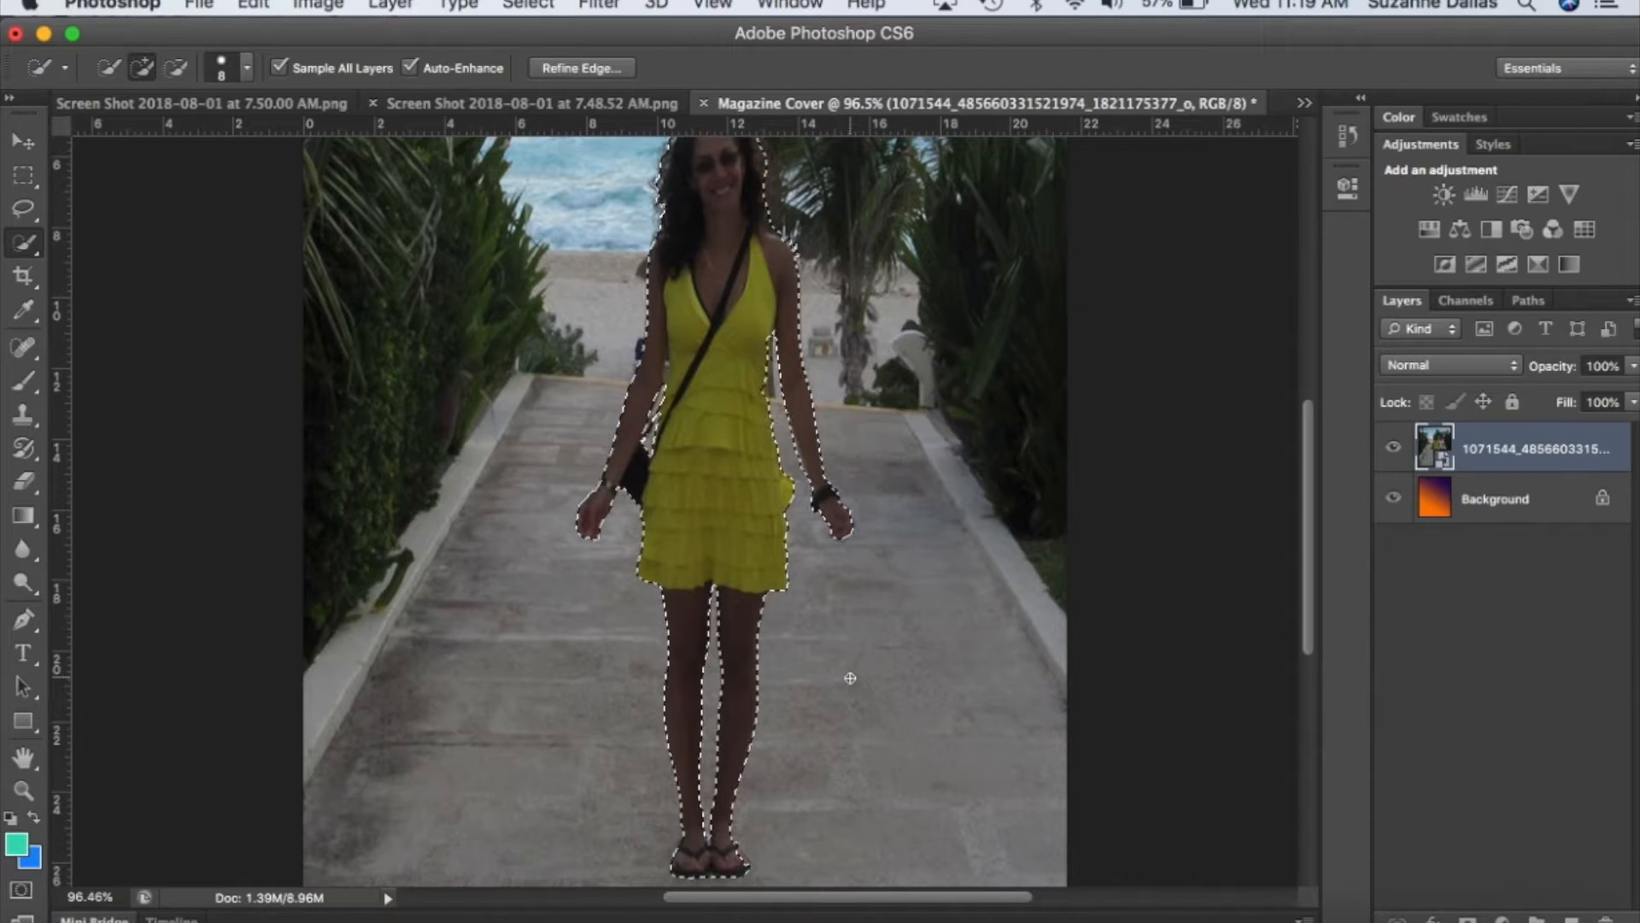
pyautogui.scroll(5, 683, 499)
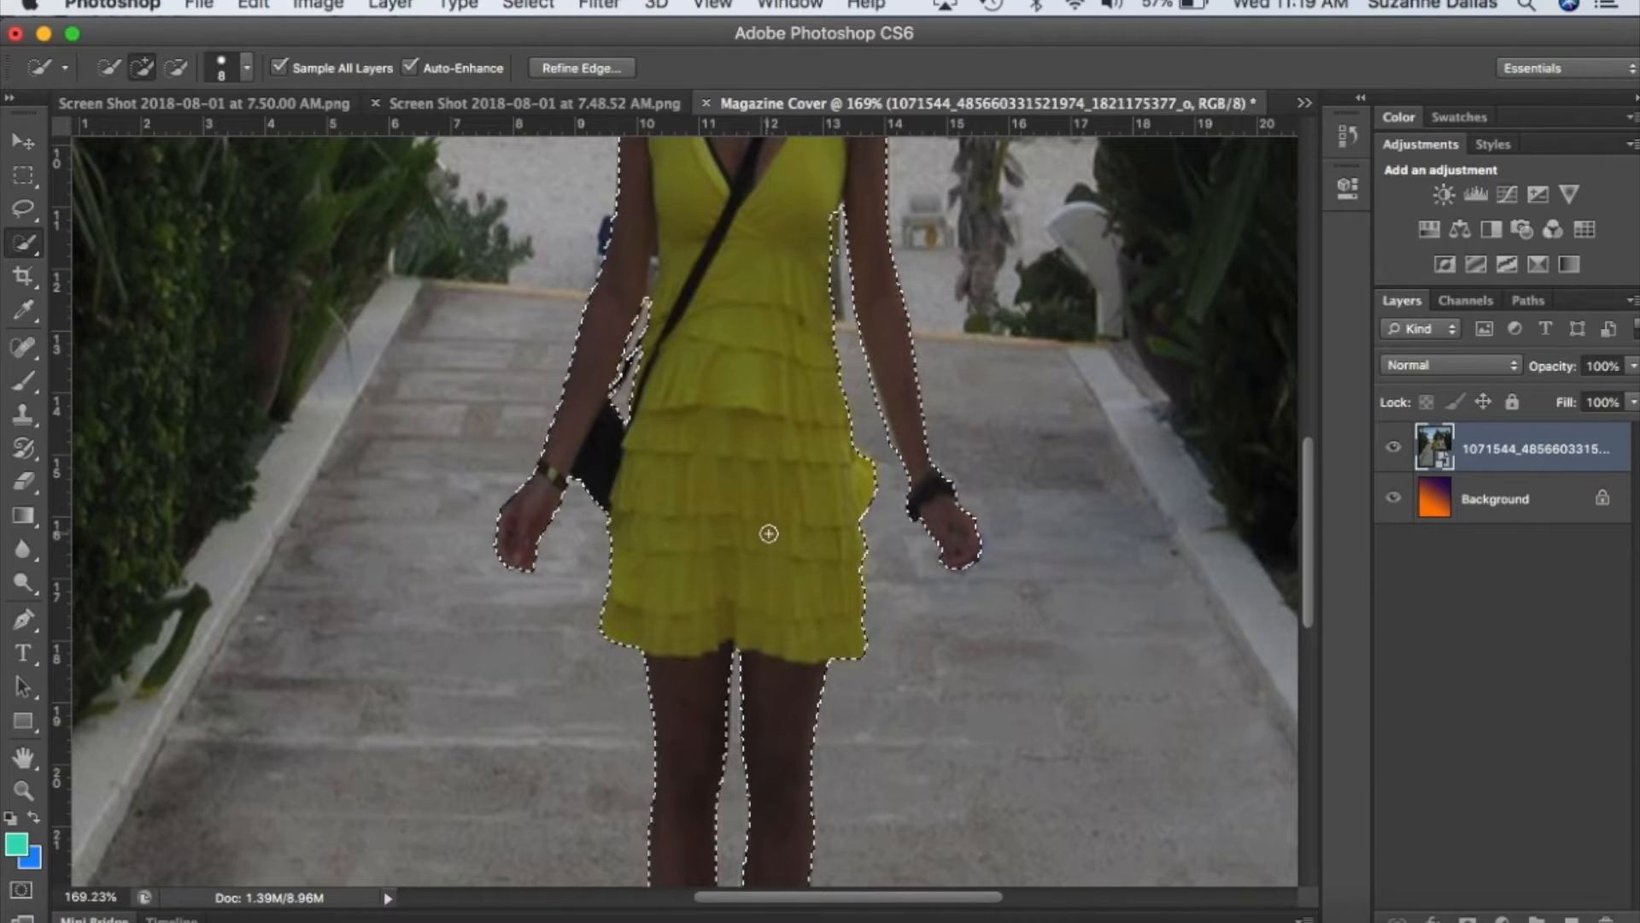
pyautogui.scroll(-8, 769, 533)
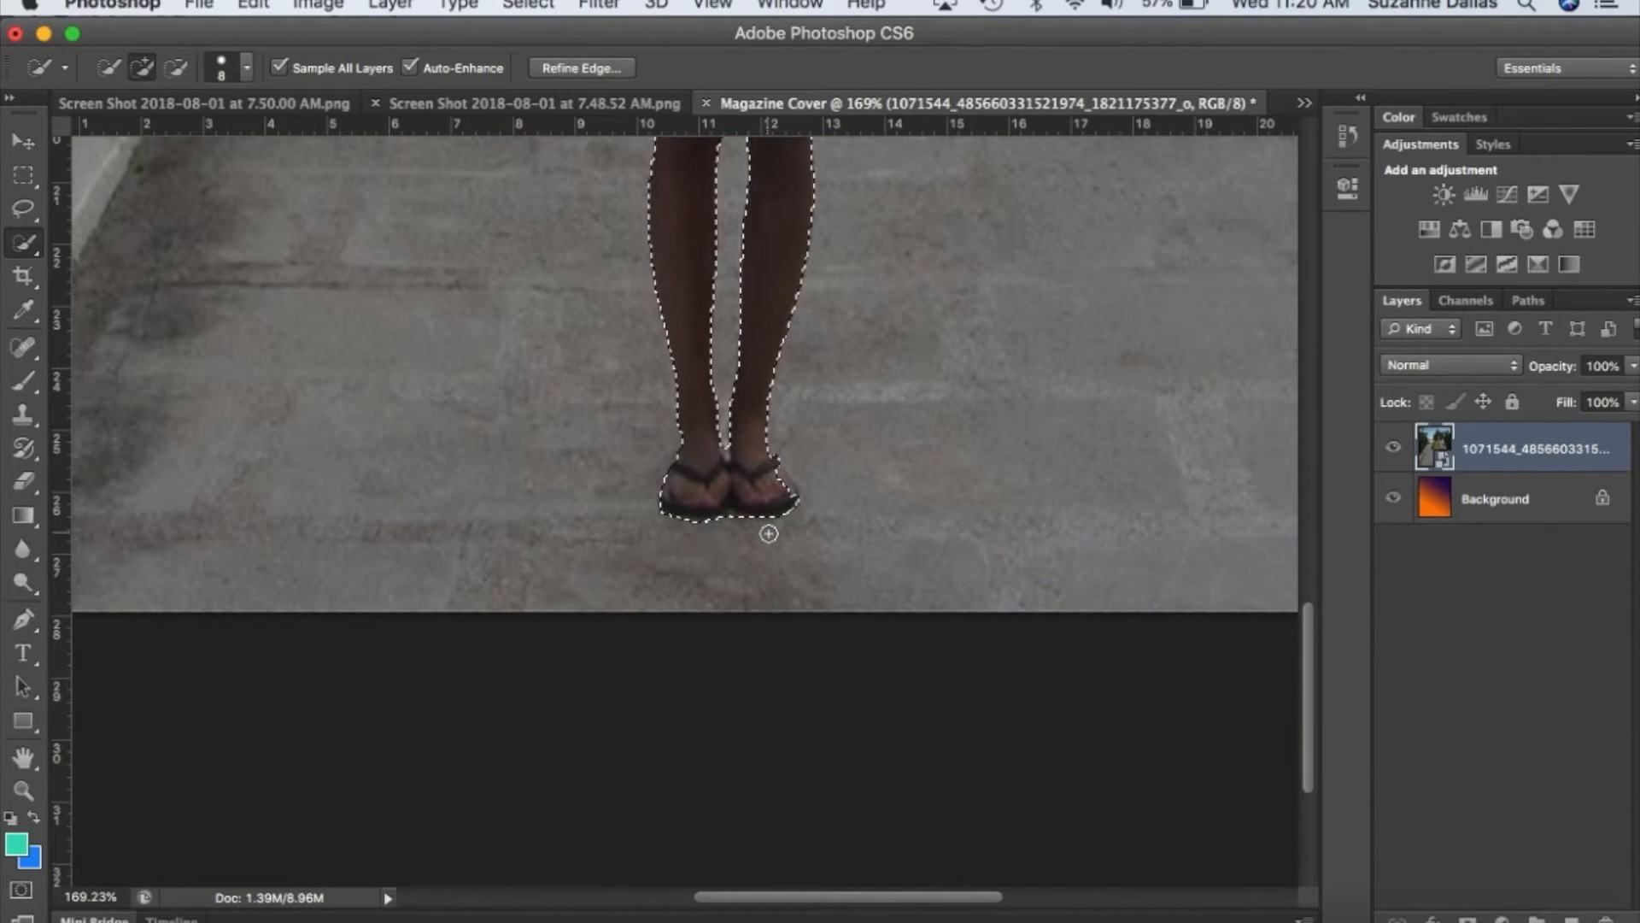
pyautogui.scroll(3, 768, 533)
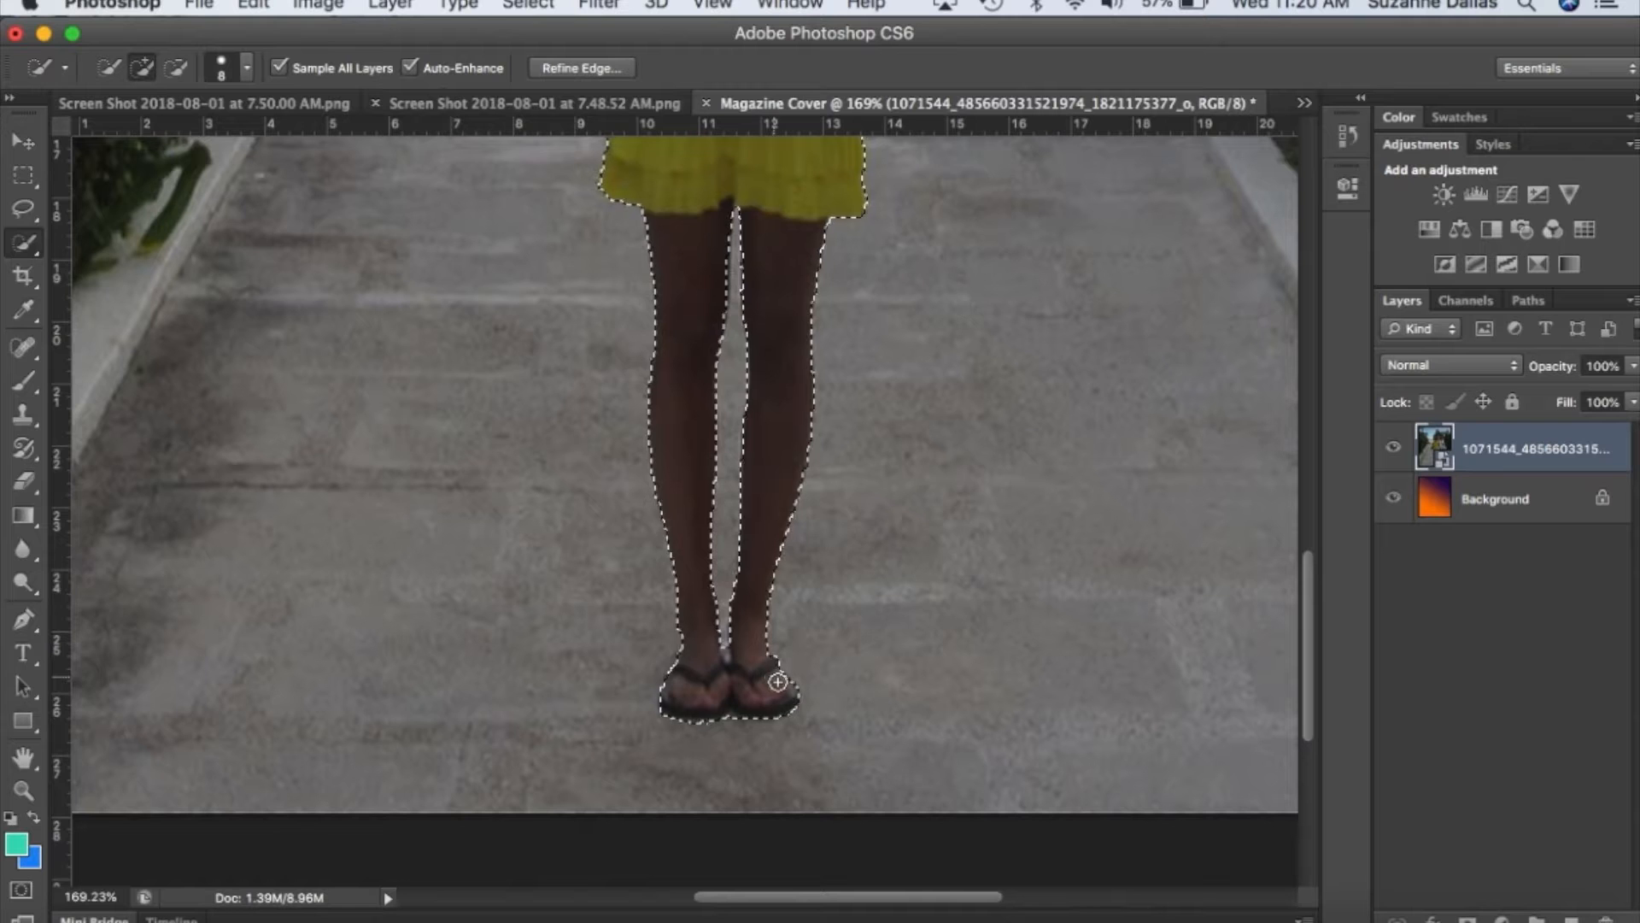
pyautogui.scroll(-3, 870, 446)
pyautogui.scroll(-3, 871, 446)
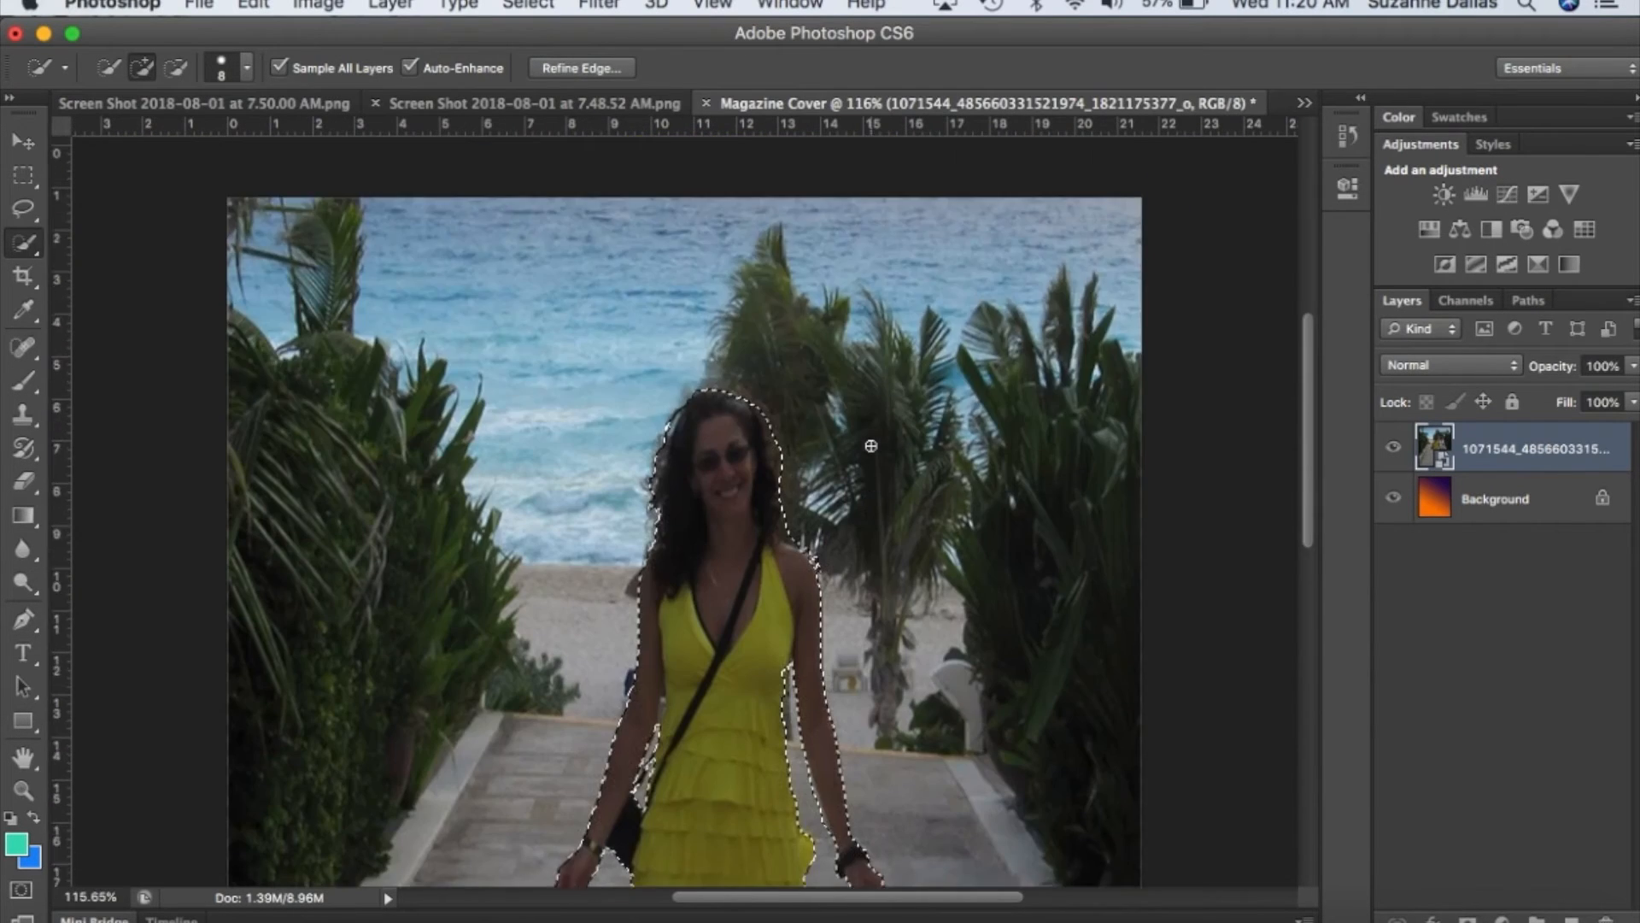
pyautogui.scroll(-2, 870, 446)
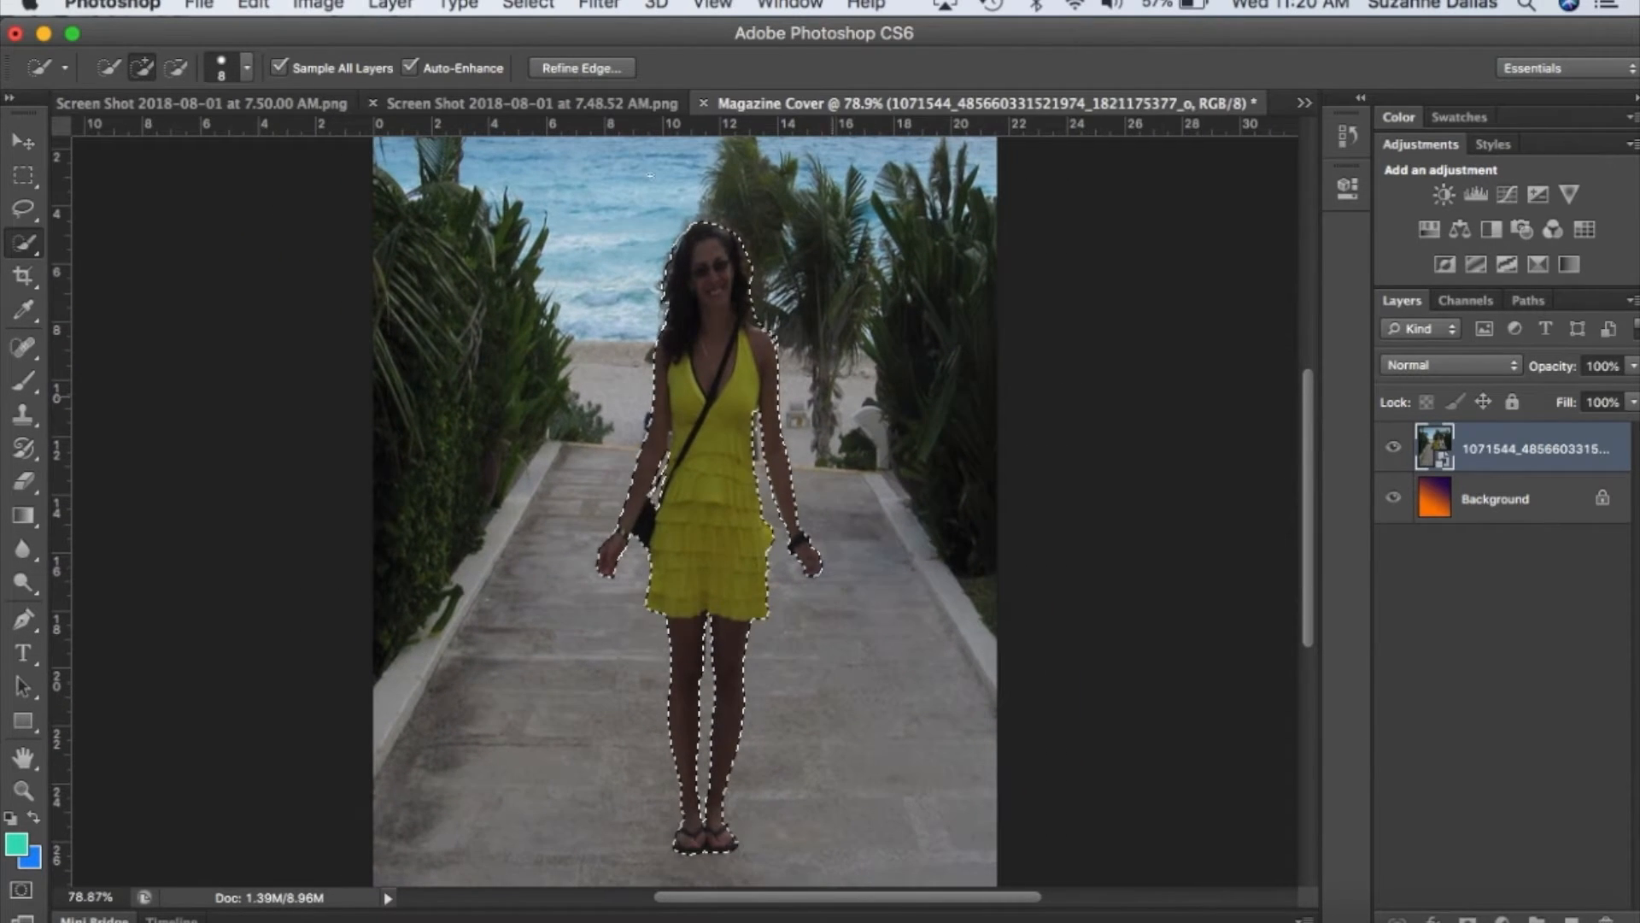
# Invert the selection to cover the photo's background and try to delete it.
pyautogui.click(509, 4)
pyautogui.click(551, 103)
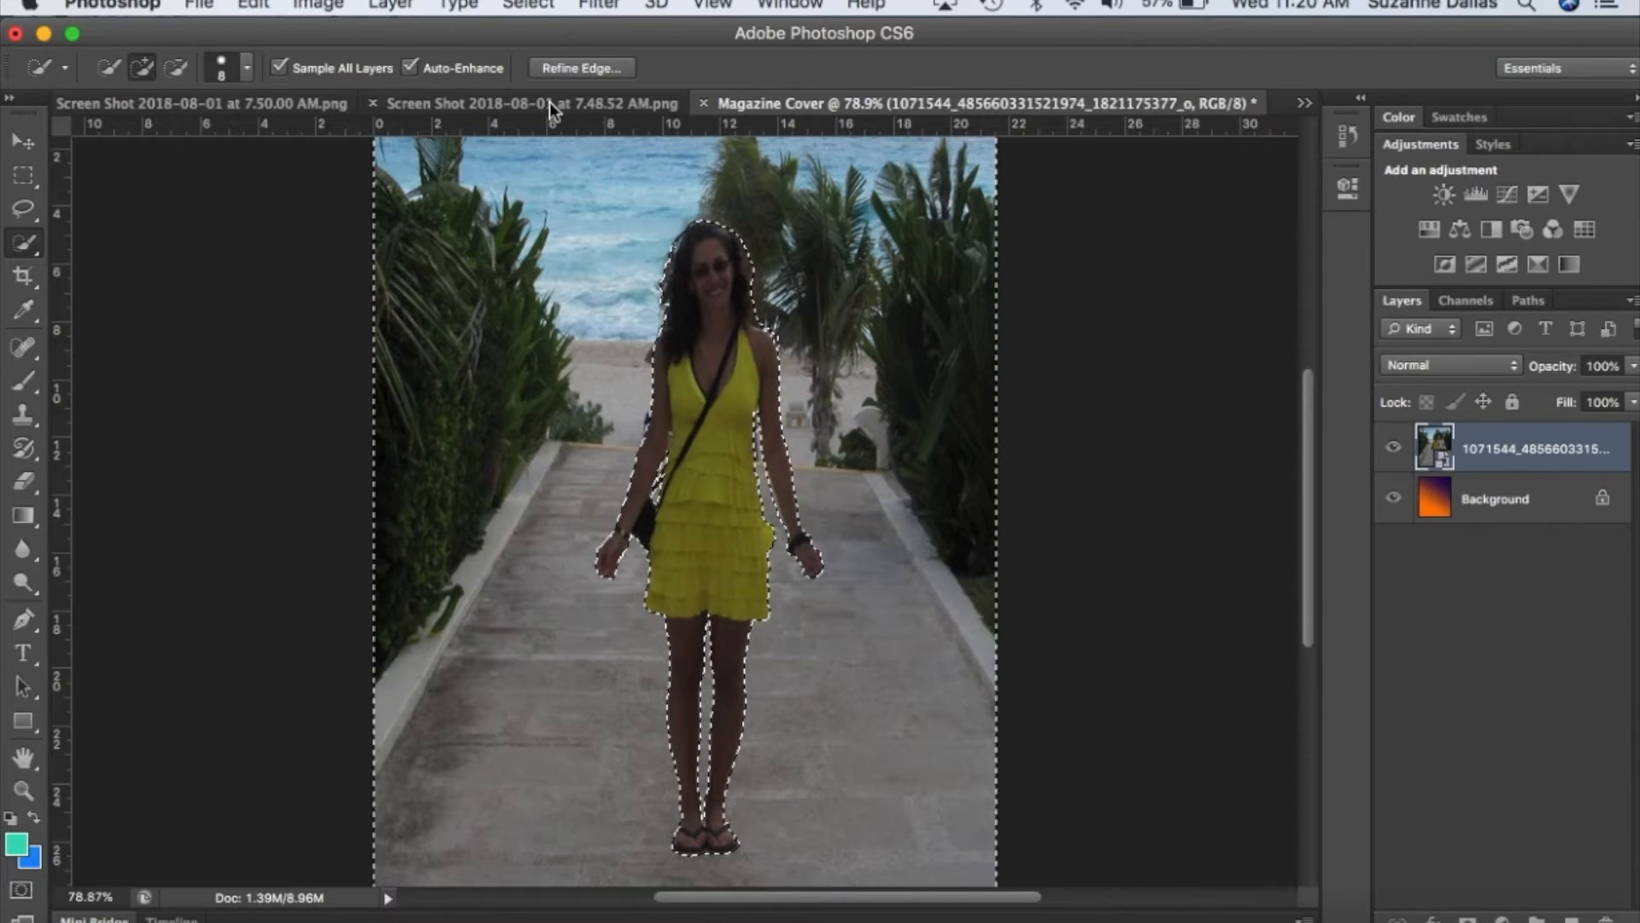
pyautogui.press('BackSpace')
pyautogui.click(1020, 358)
# Rasterize the photo layer, delete the selected background around the woman, and clear the selection.
pyautogui.click(396, 7)
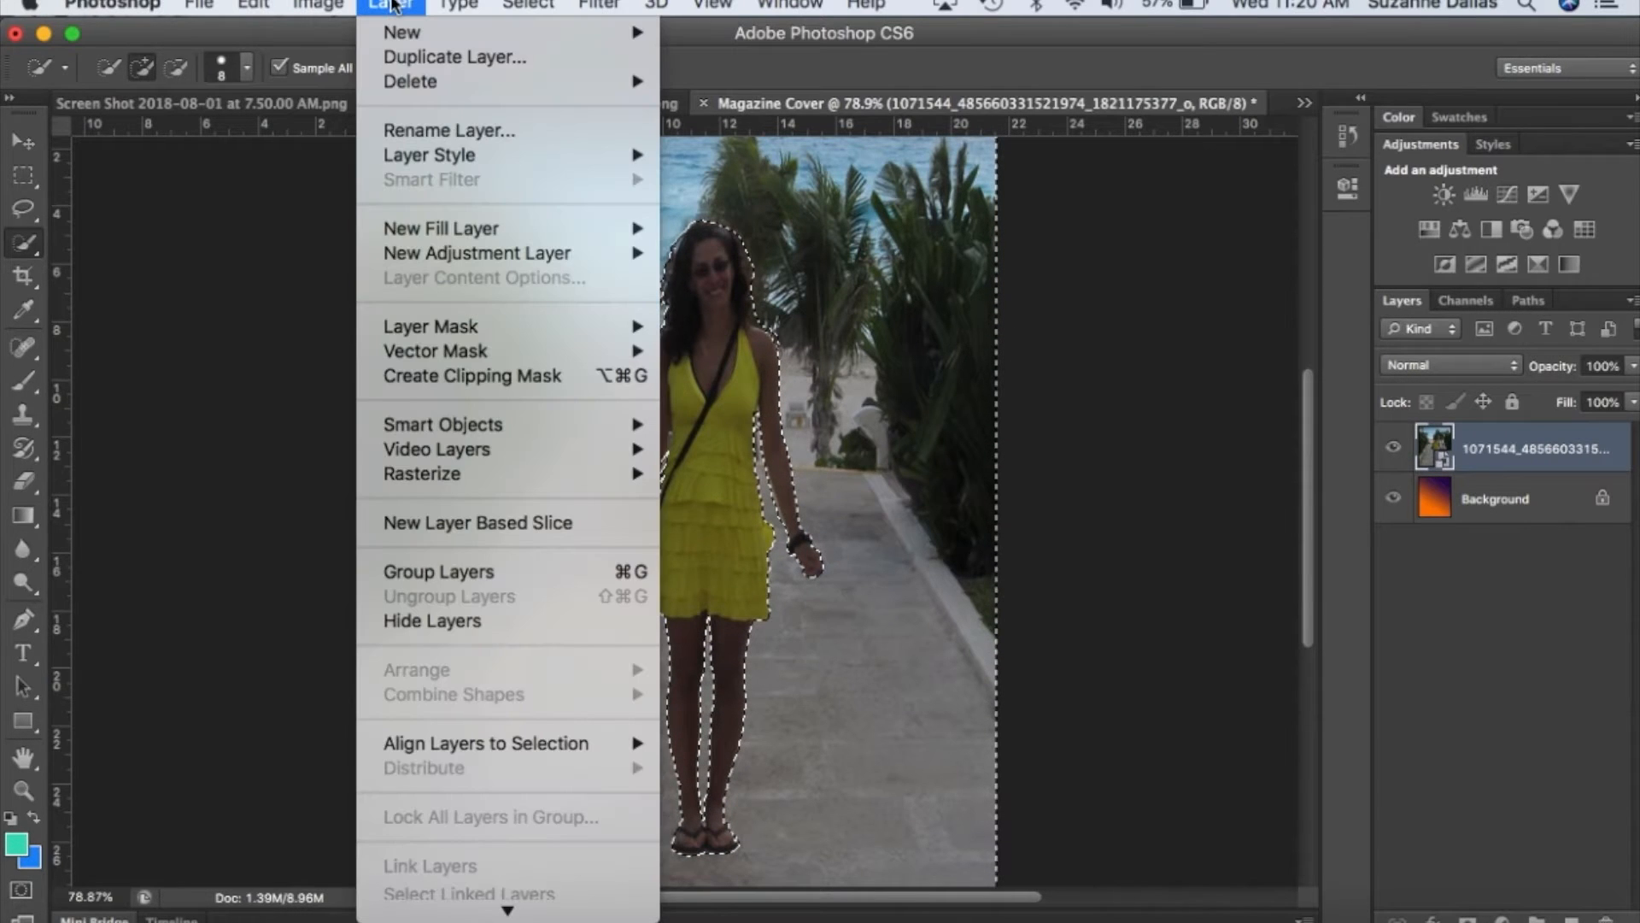
pyautogui.moveTo(462, 480)
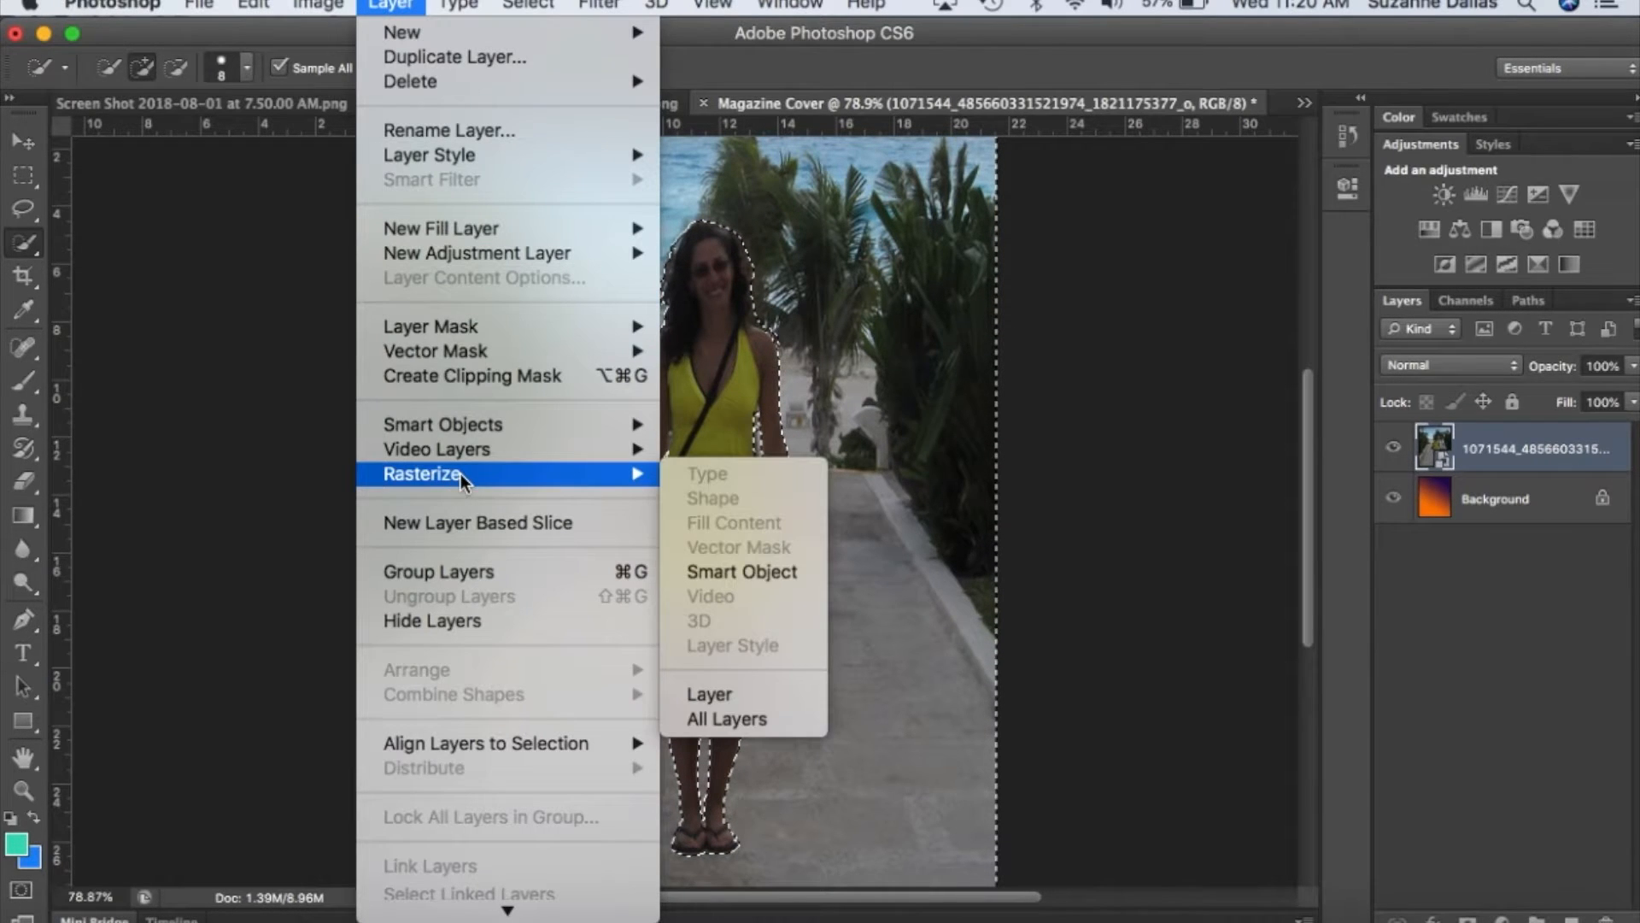
pyautogui.click(726, 714)
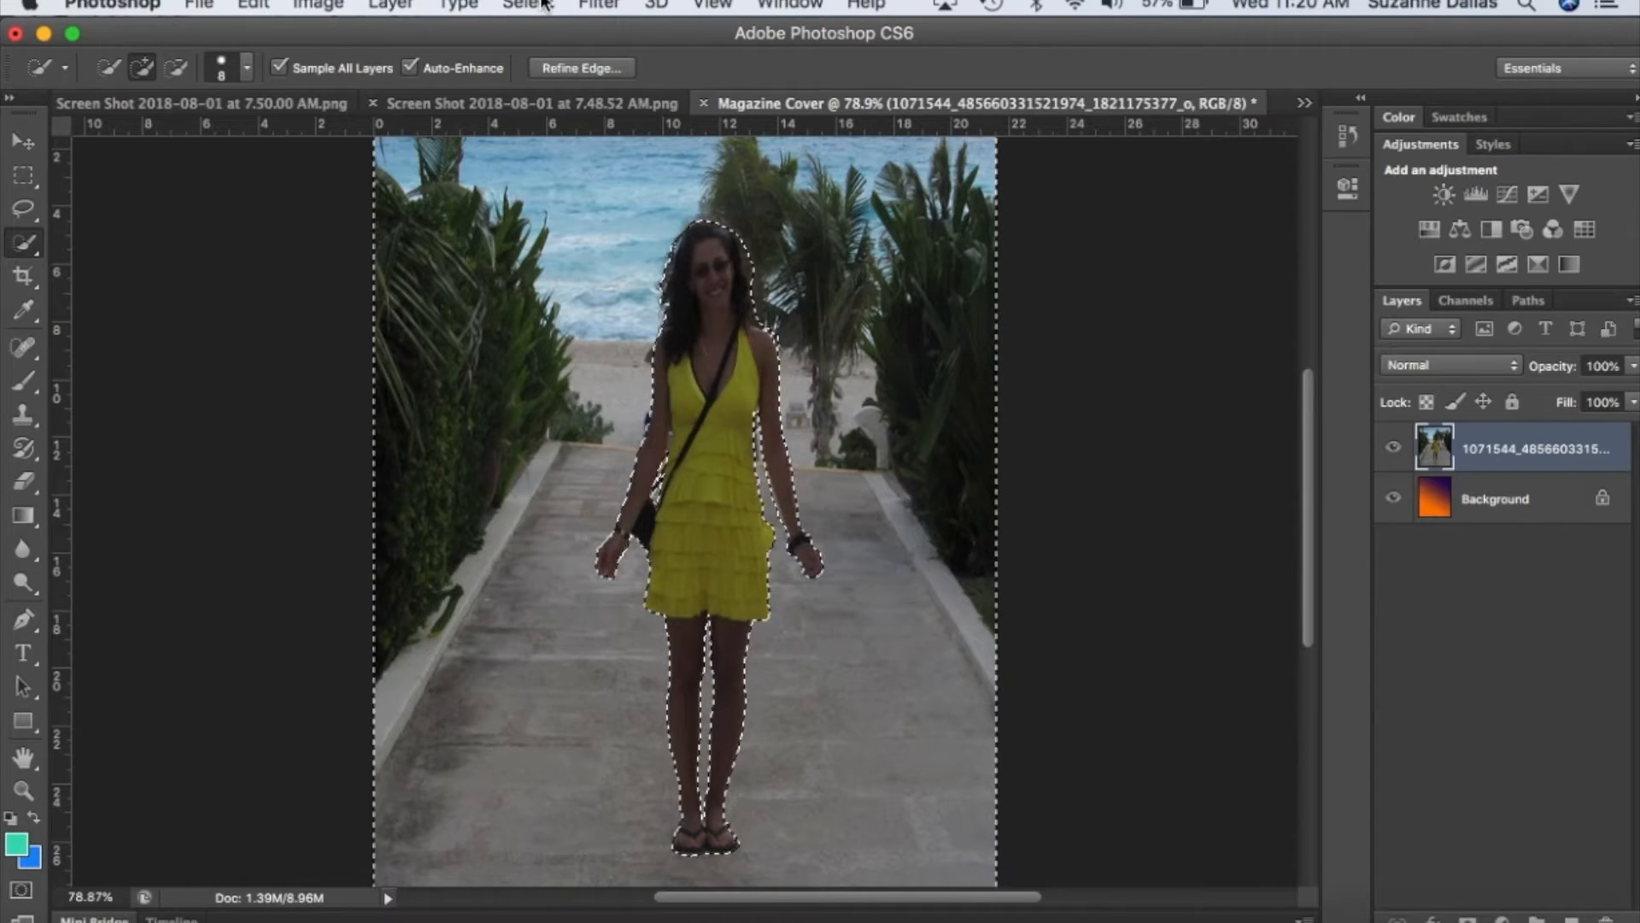
pyautogui.press('Delete')
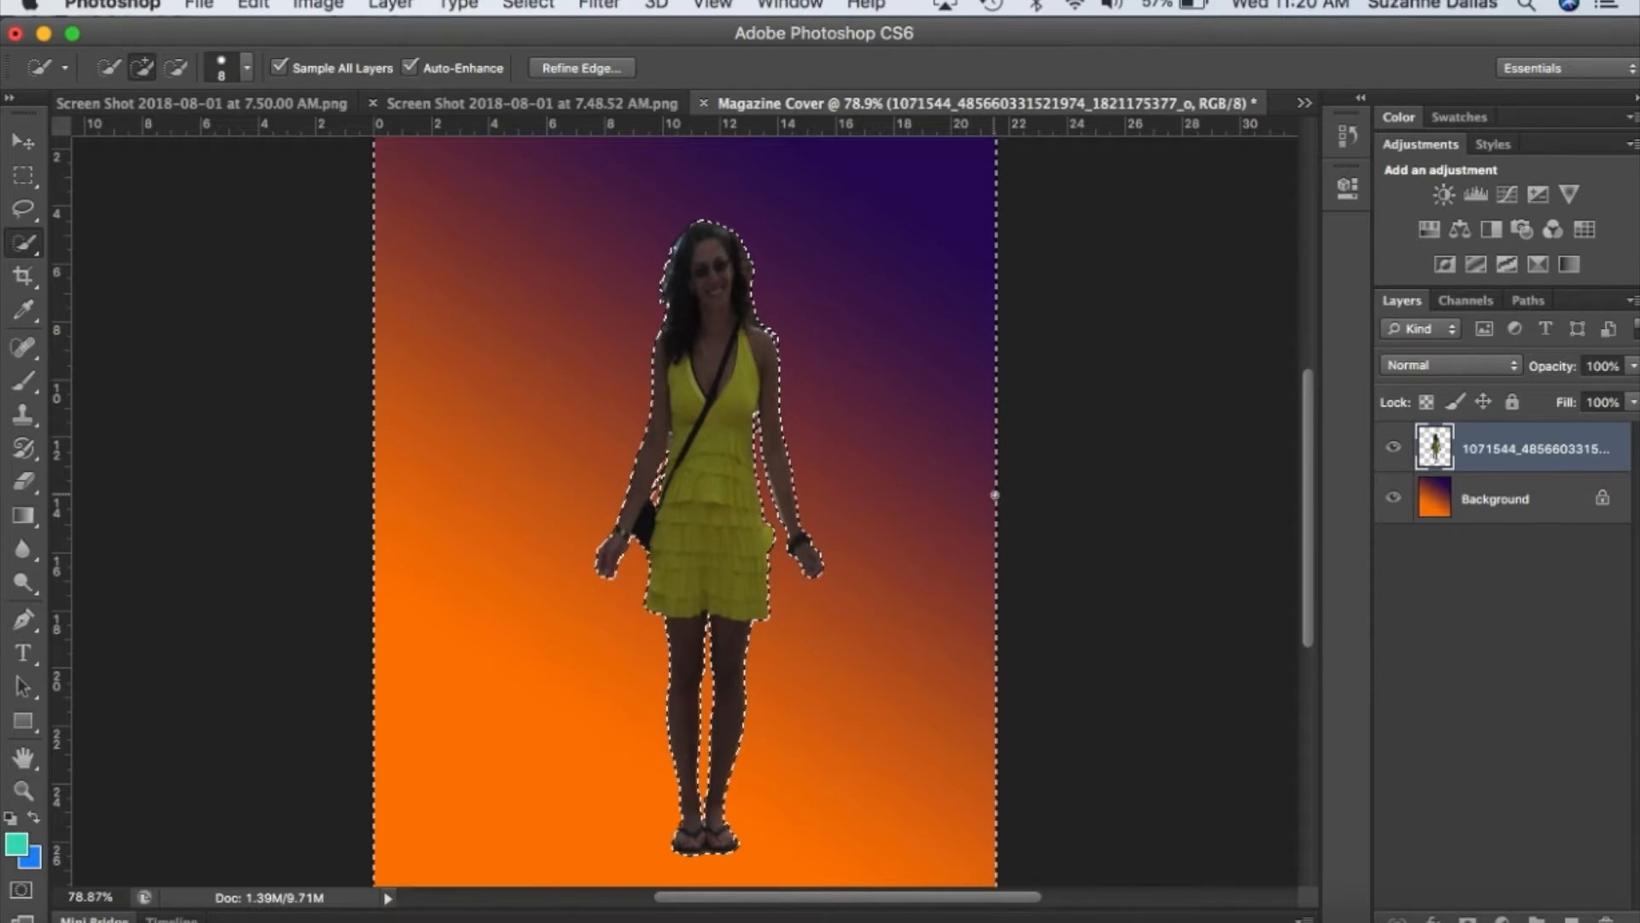
pyautogui.press('super+d')
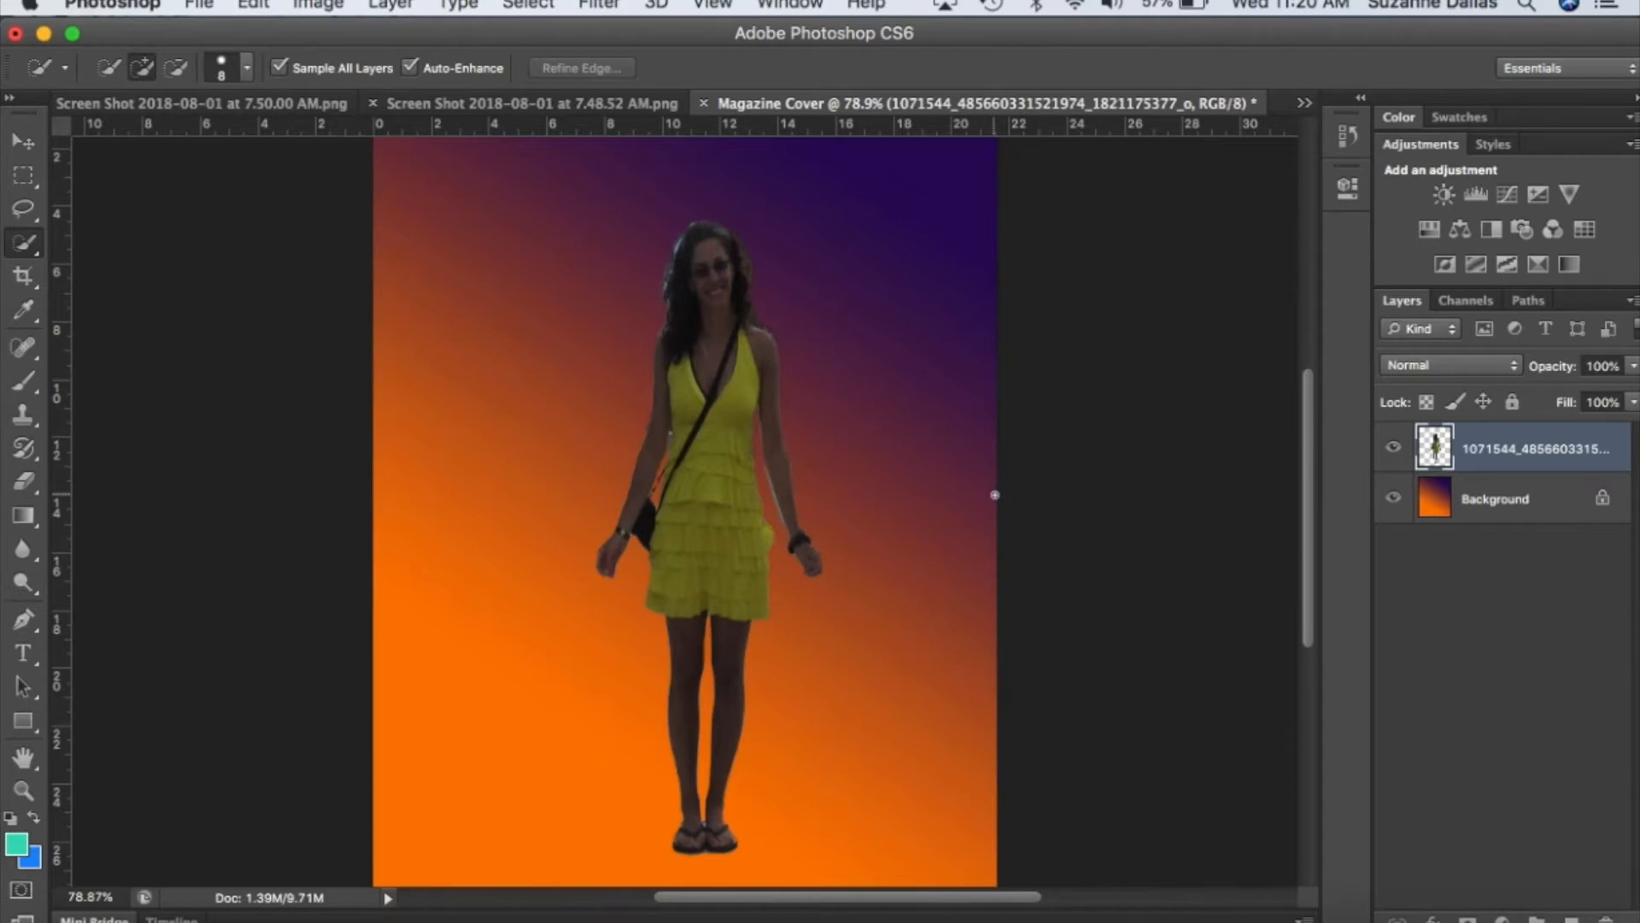
# Try to move the whole photo layer about 6 cm toward the page's right edge, and undo the move.
pyautogui.click(531, 5)
pyautogui.click(531, 4)
pyautogui.click(23, 141)
pyautogui.moveTo(715, 499); pyautogui.dragTo(888, 513)
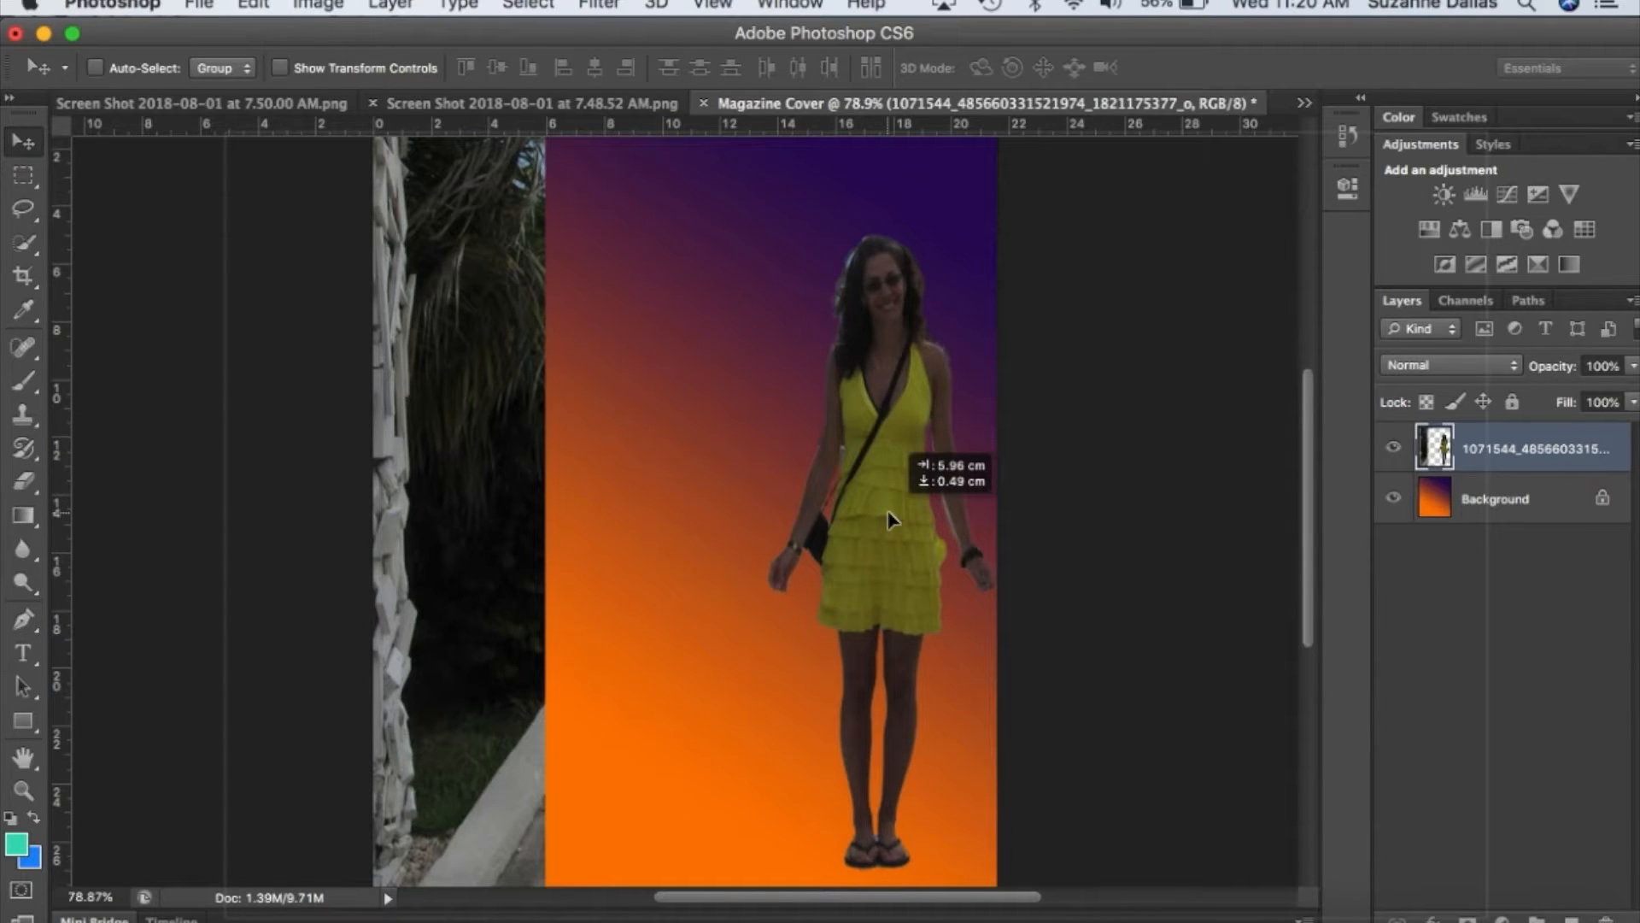
pyautogui.moveTo(888, 511); pyautogui.dragTo(889, 511)
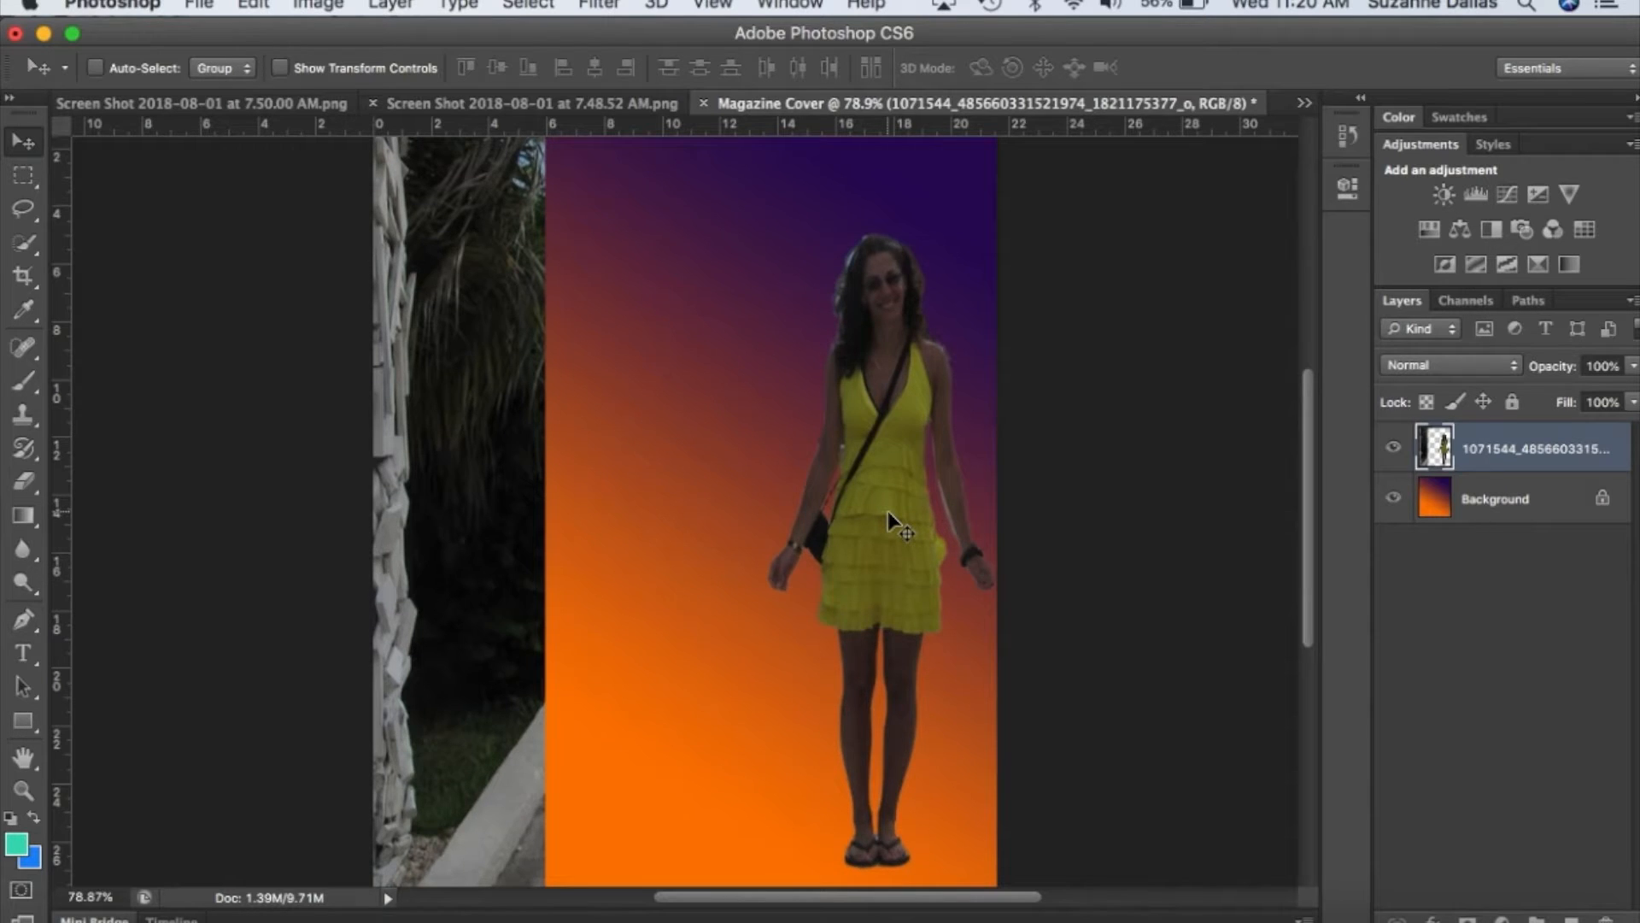
pyautogui.press('super+z')
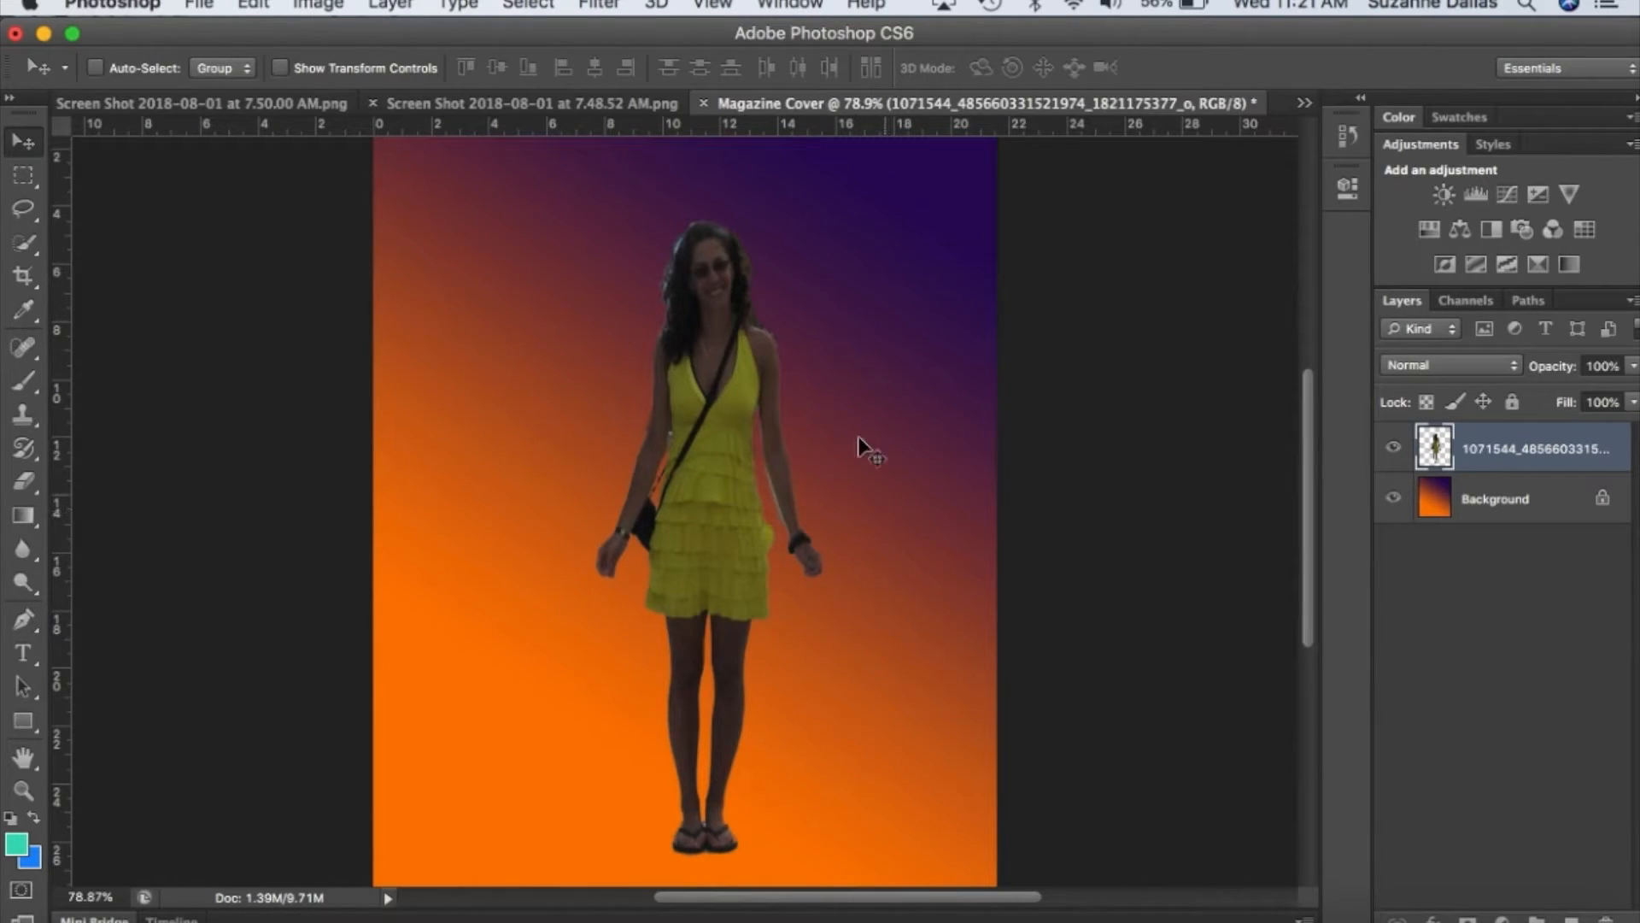
# Restore the last selection, invert it to cover only the woman, and move her slightly right and down before deselecting.
pyautogui.click(530, 5)
pyautogui.click(548, 78)
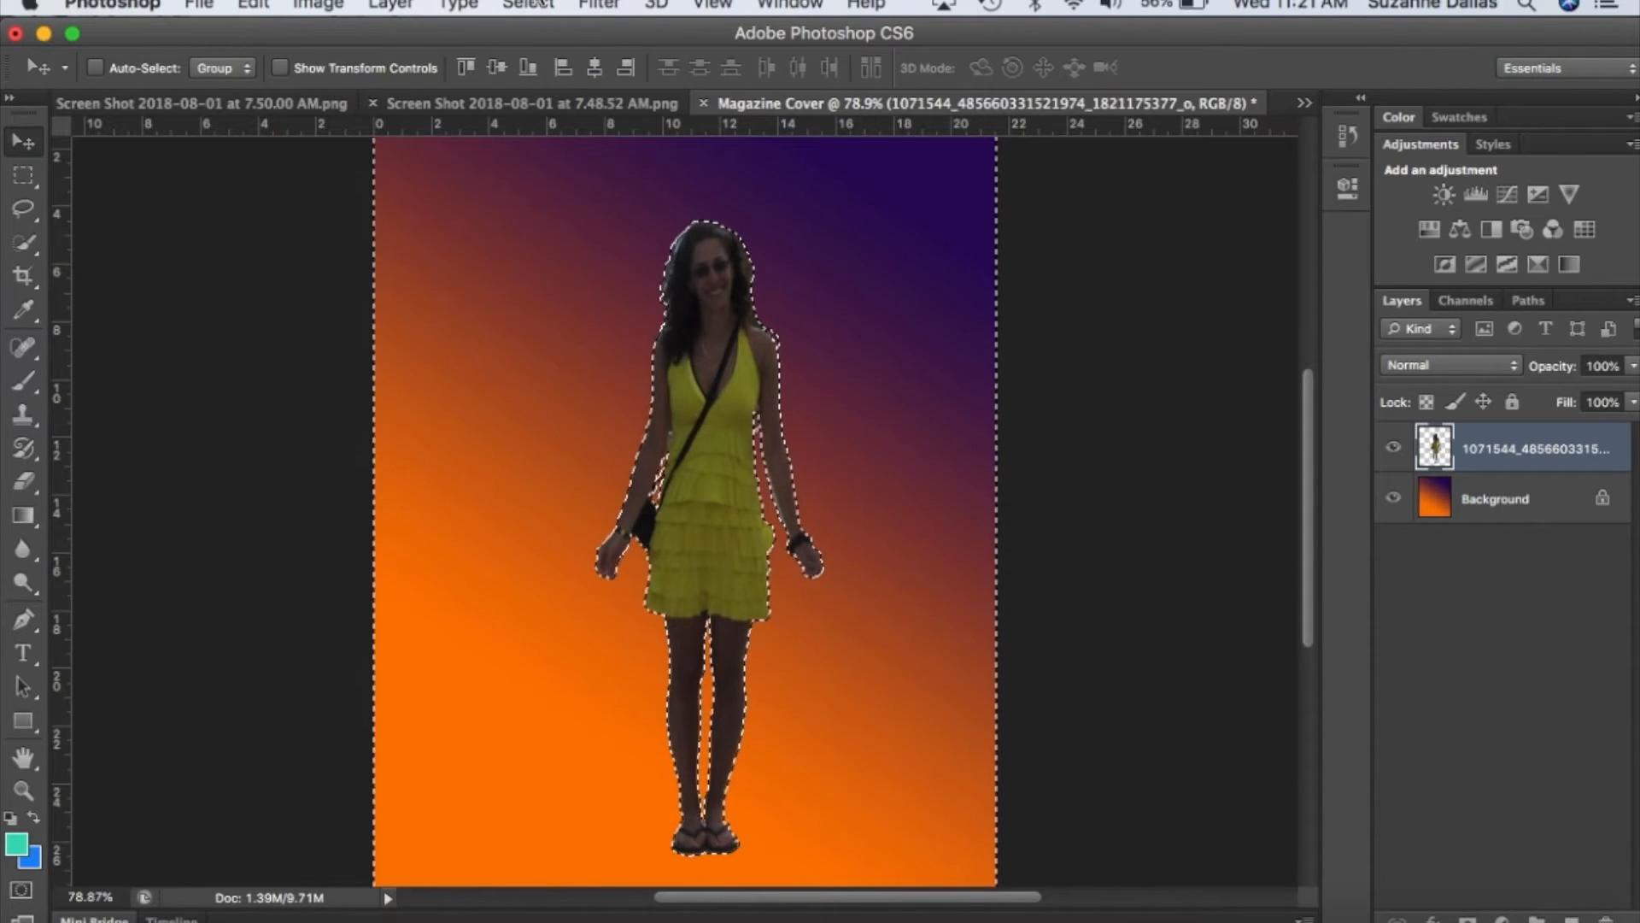
pyautogui.click(529, 4)
pyautogui.click(546, 111)
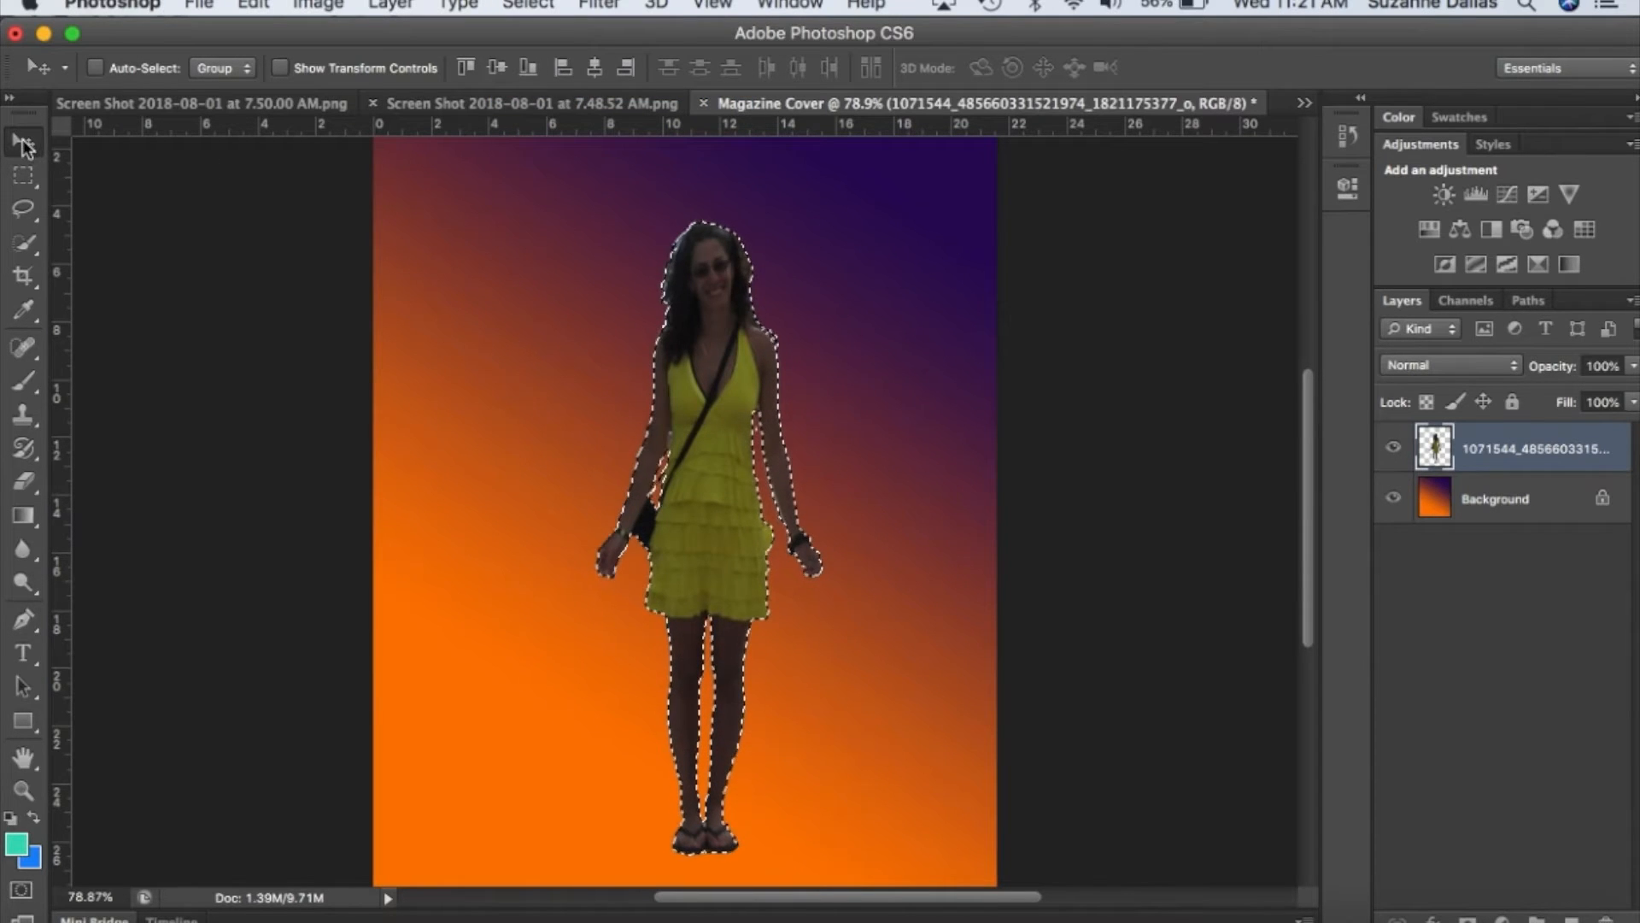
pyautogui.moveTo(701, 427); pyautogui.dragTo(778, 440)
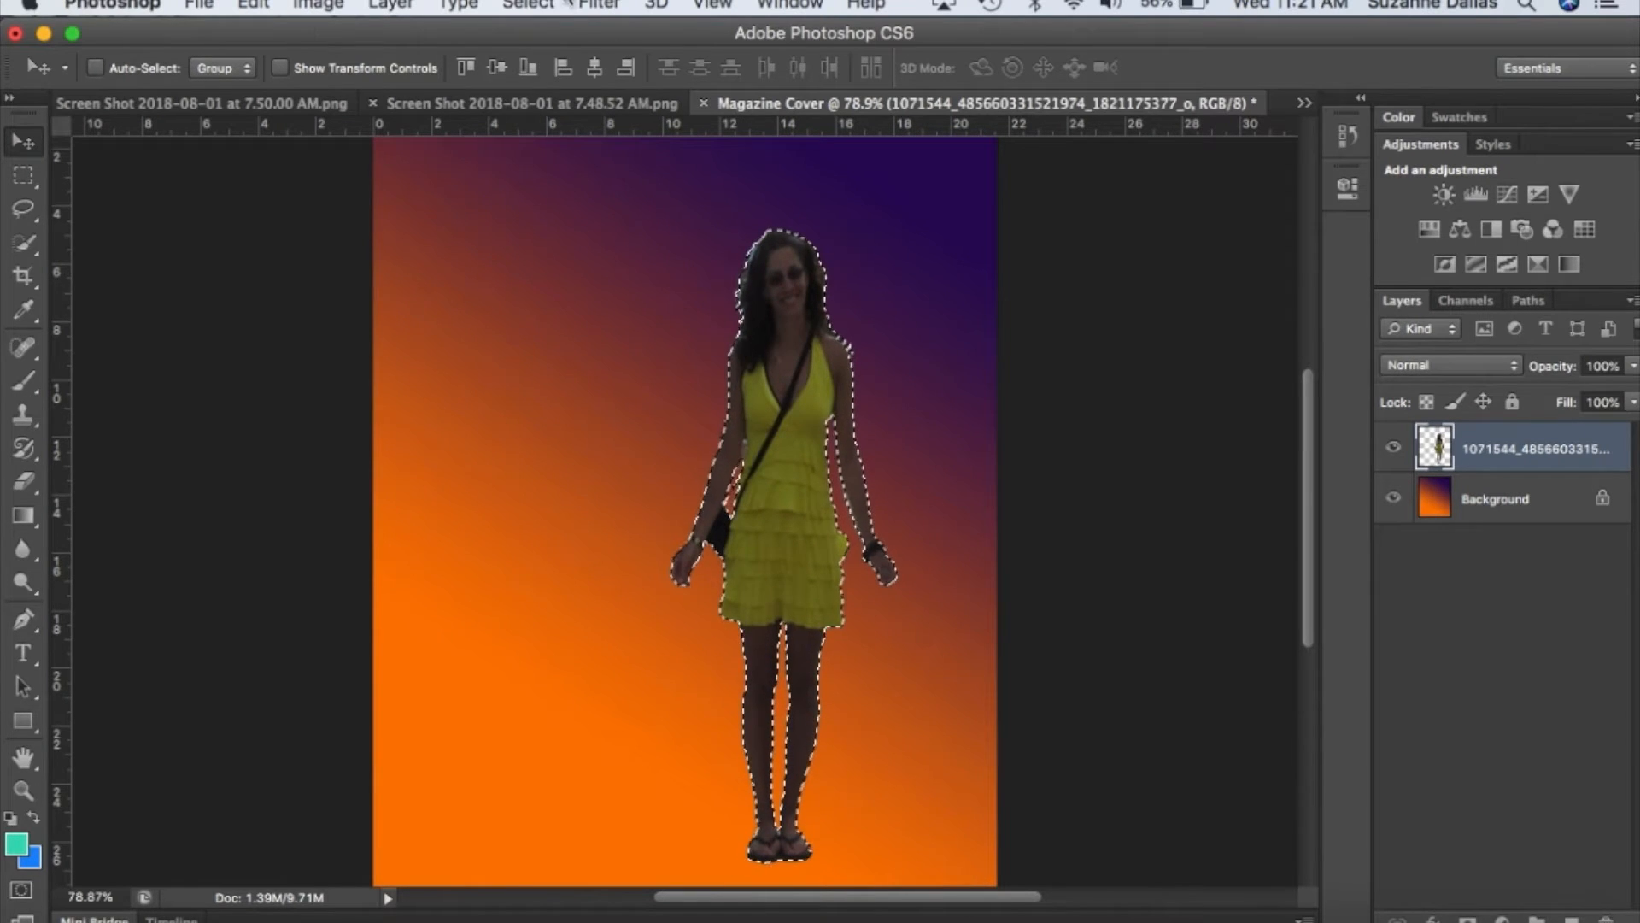
pyautogui.press('super+d')
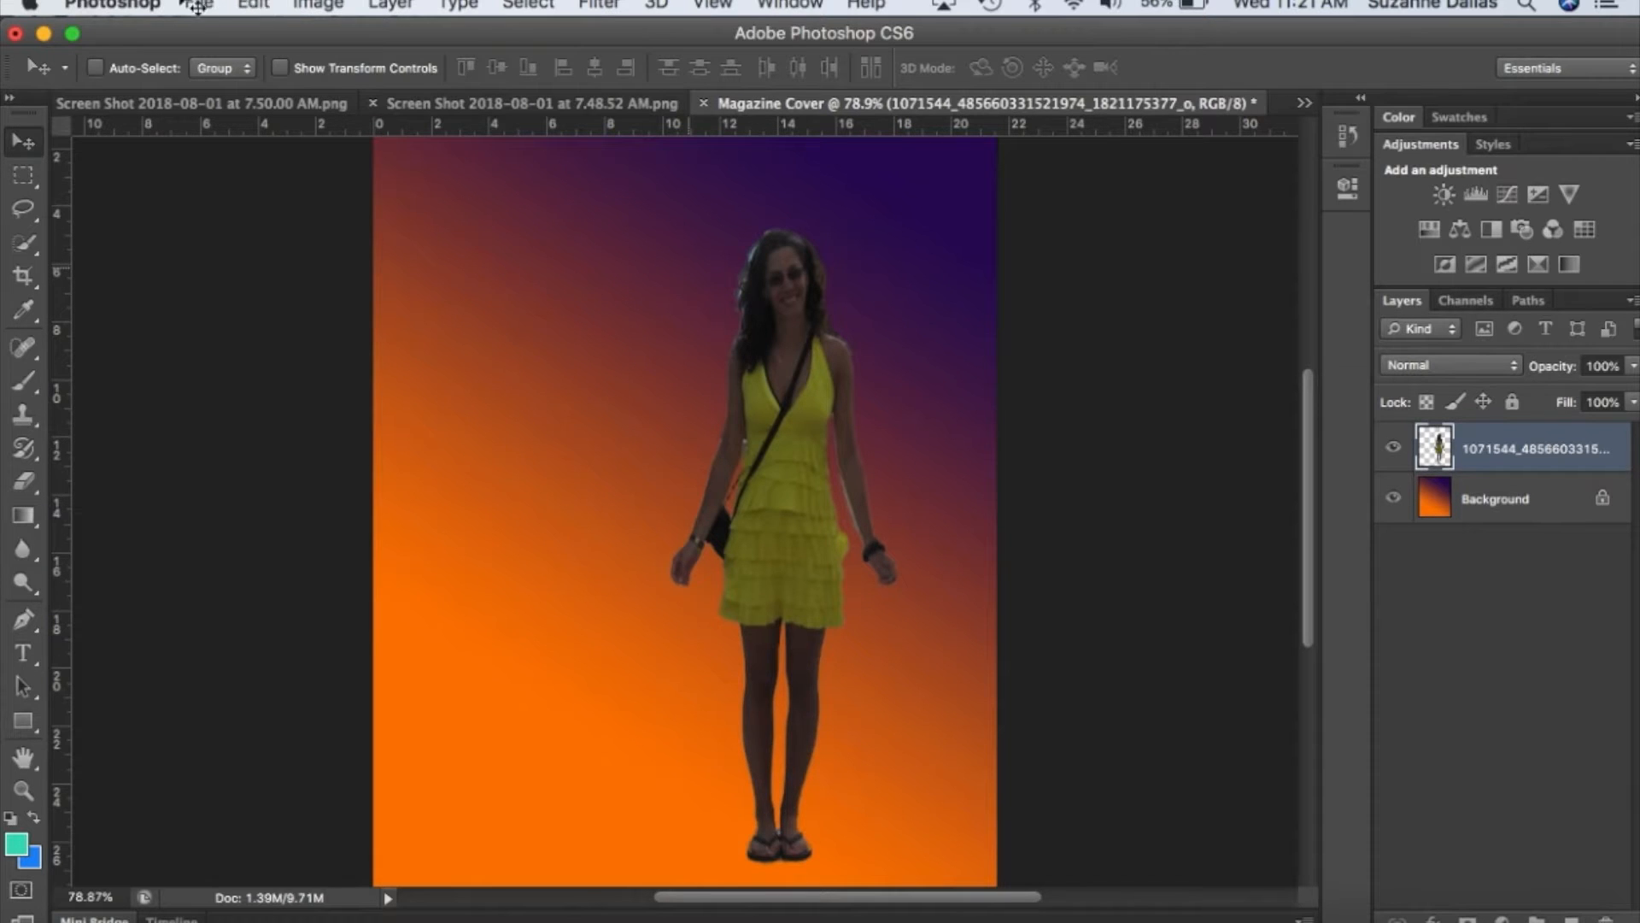
# Place the UPC barcode image at a reduced size and move it to the page's lower-right corner.
pyautogui.click(253, 5)
pyautogui.moveTo(198, 4)
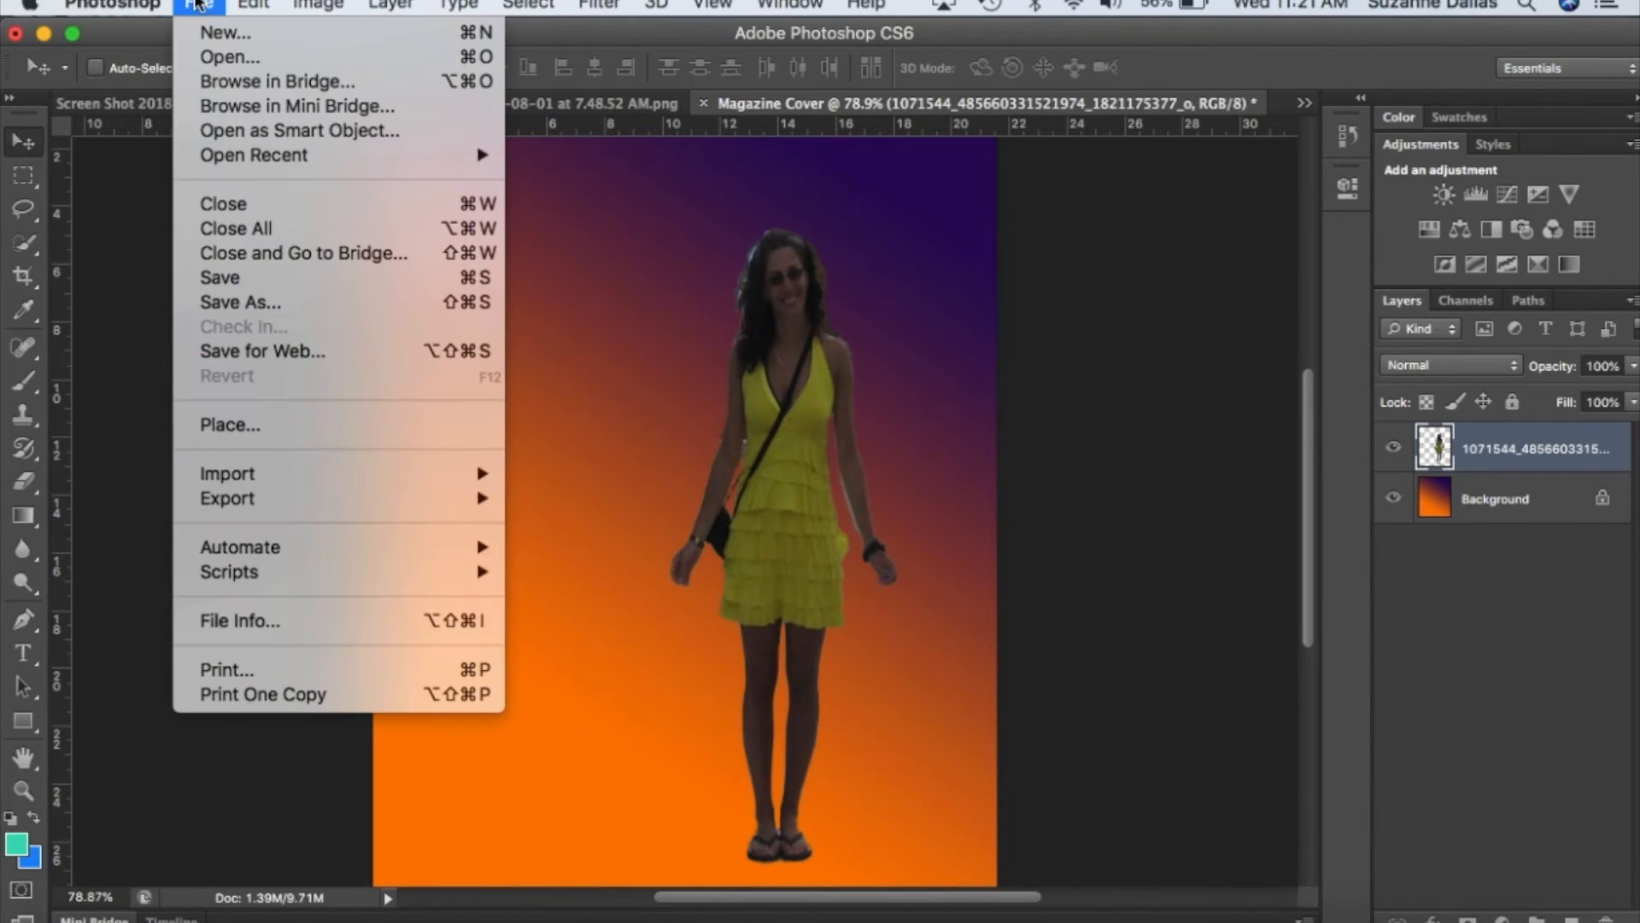
pyautogui.click(242, 427)
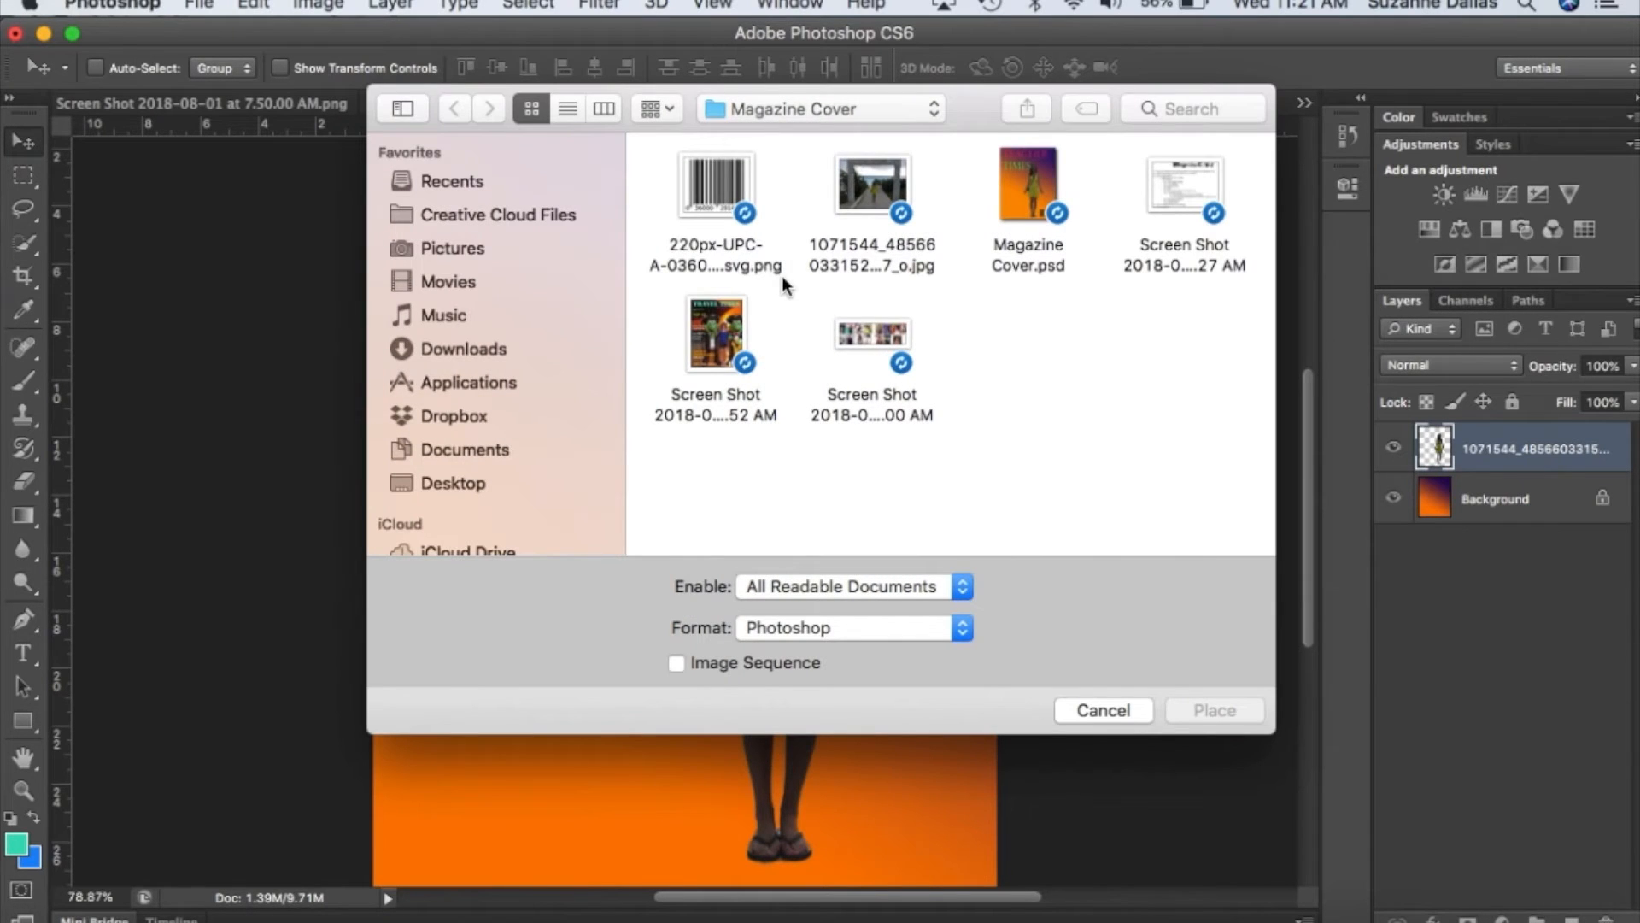
pyautogui.doubleClick(715, 191)
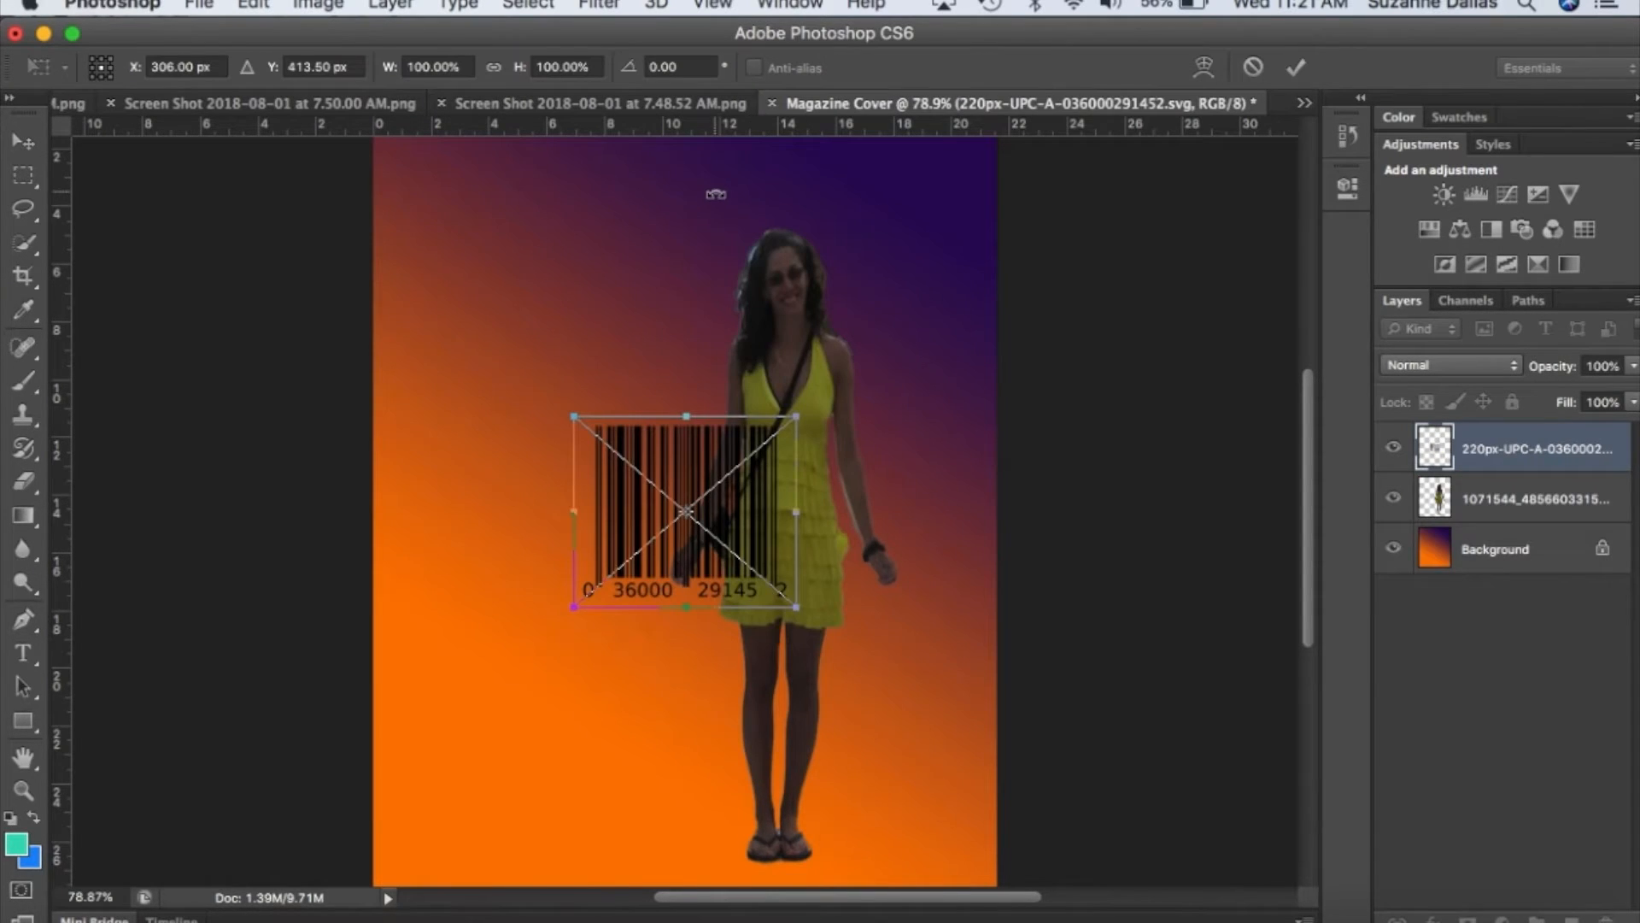
pyautogui.moveTo(796, 416); pyautogui.dragTo(735, 515)
pyautogui.press('Return')
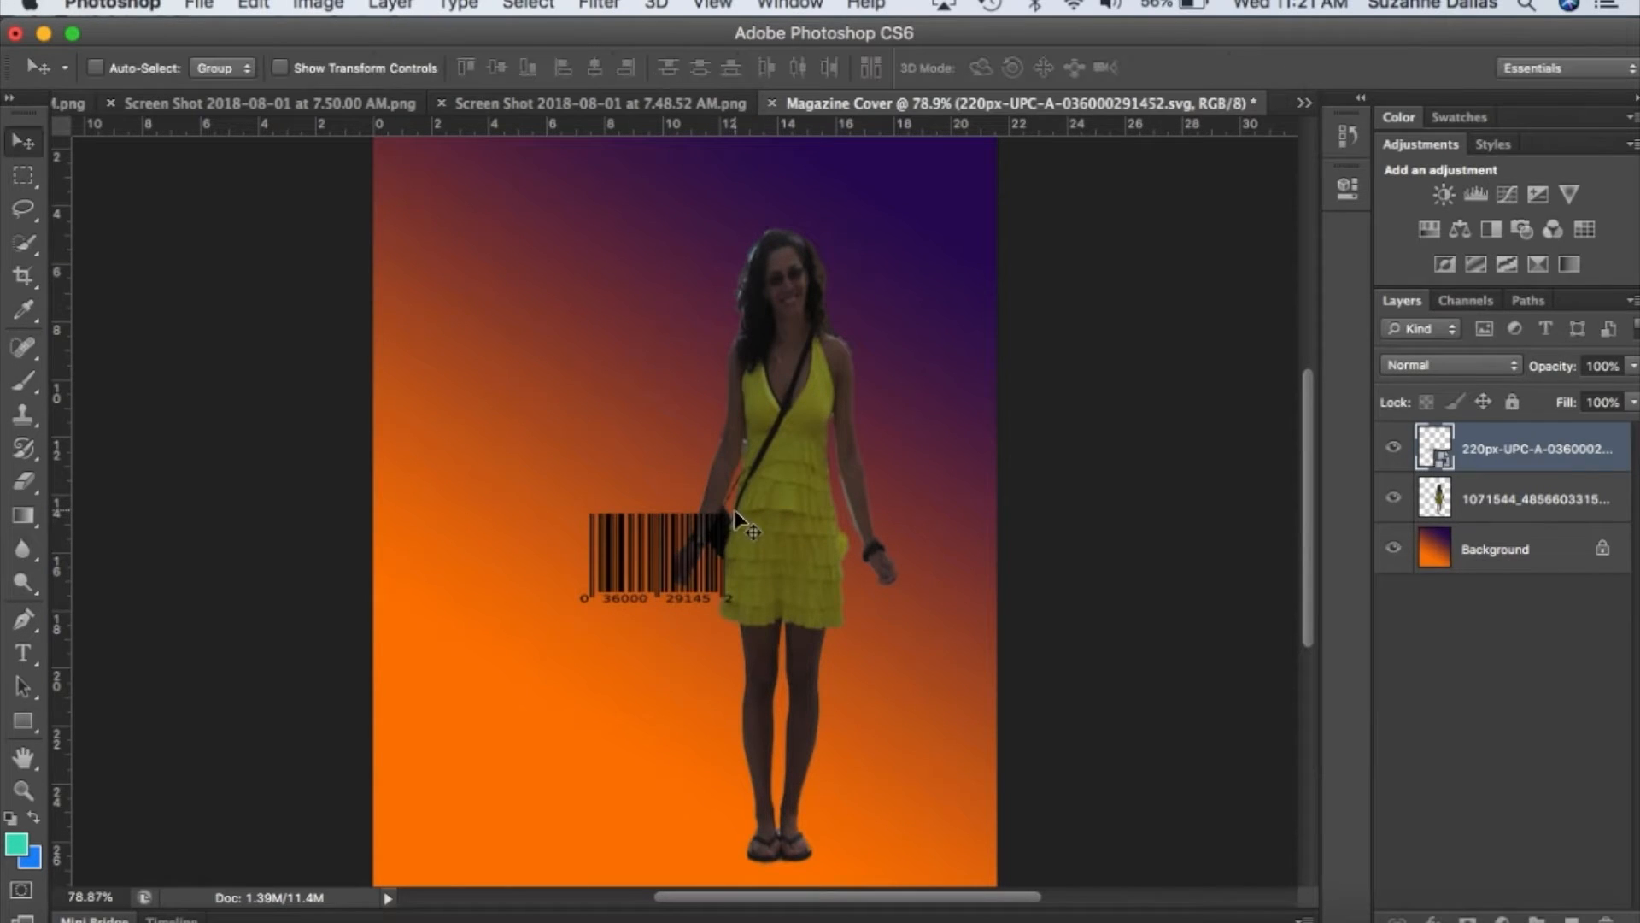
pyautogui.moveTo(627, 555); pyautogui.dragTo(877, 825)
# Add the title "Travel Time" in 72 pt PT Sans Narrow near the top of the page and move it down slightly.
pyautogui.scroll(3, 567, 432)
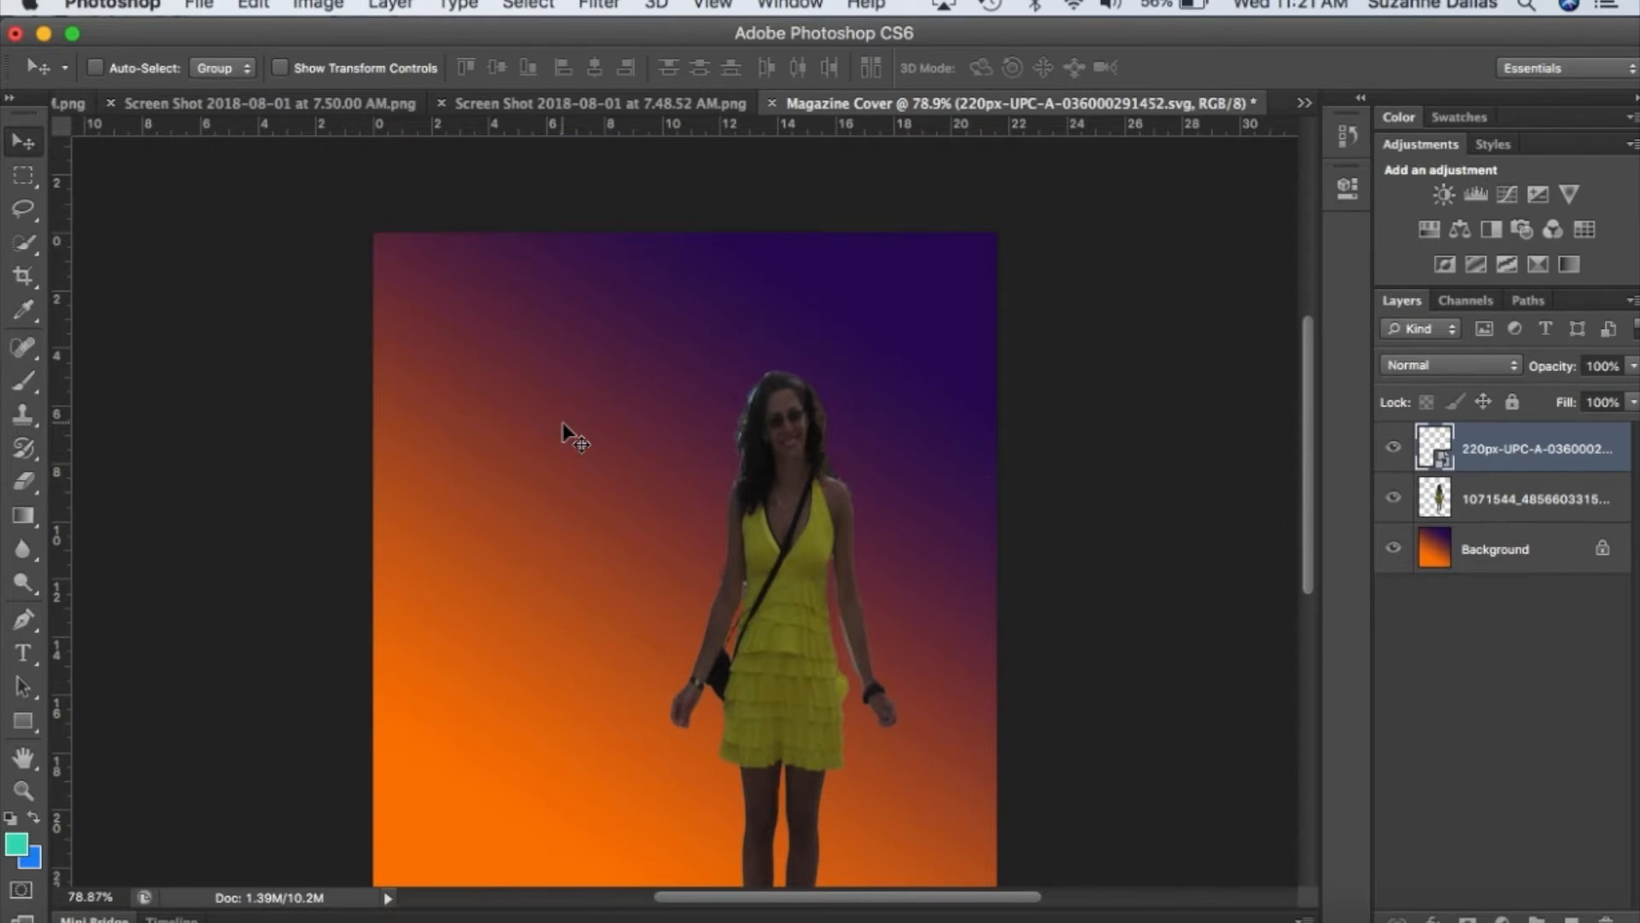
pyautogui.click(434, 306)
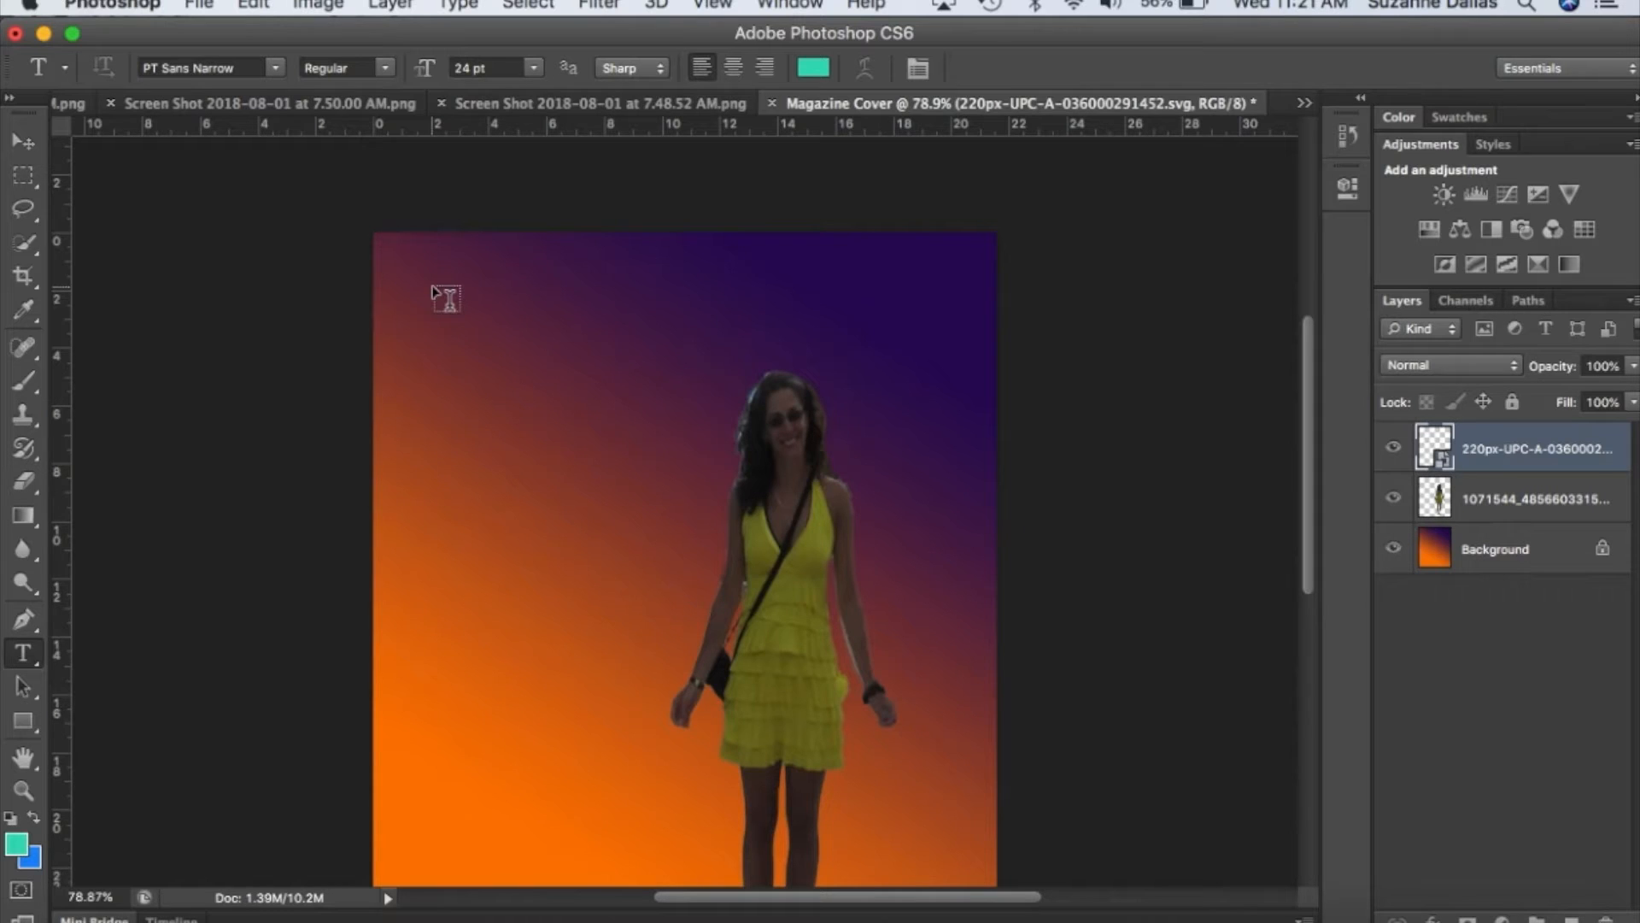
pyautogui.click(536, 69)
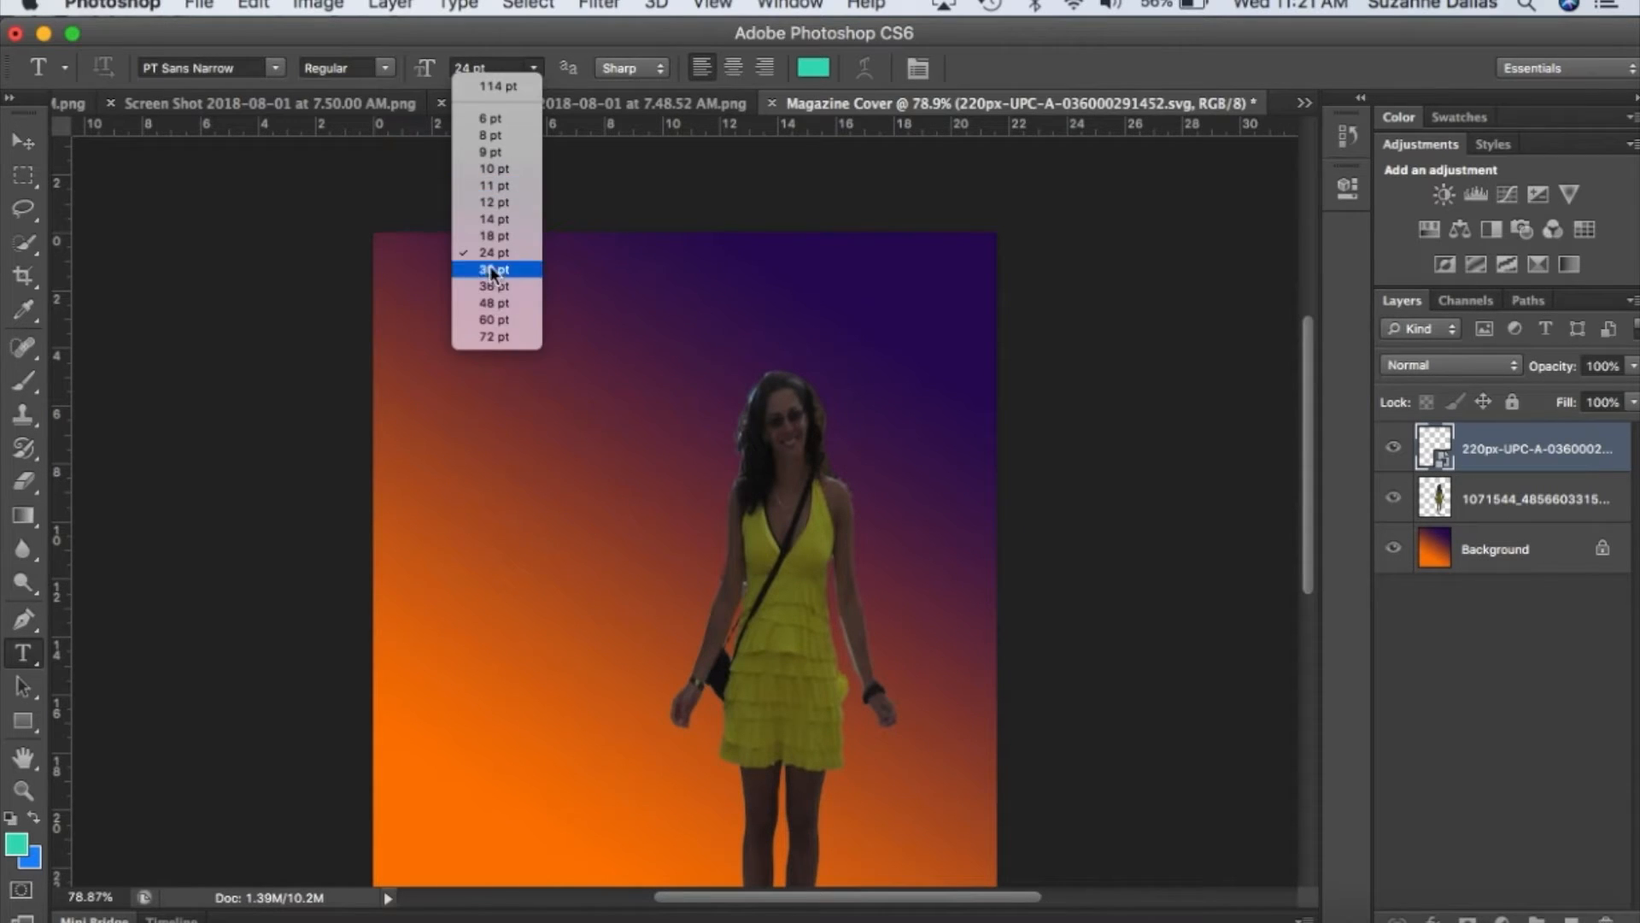
pyautogui.click(492, 336)
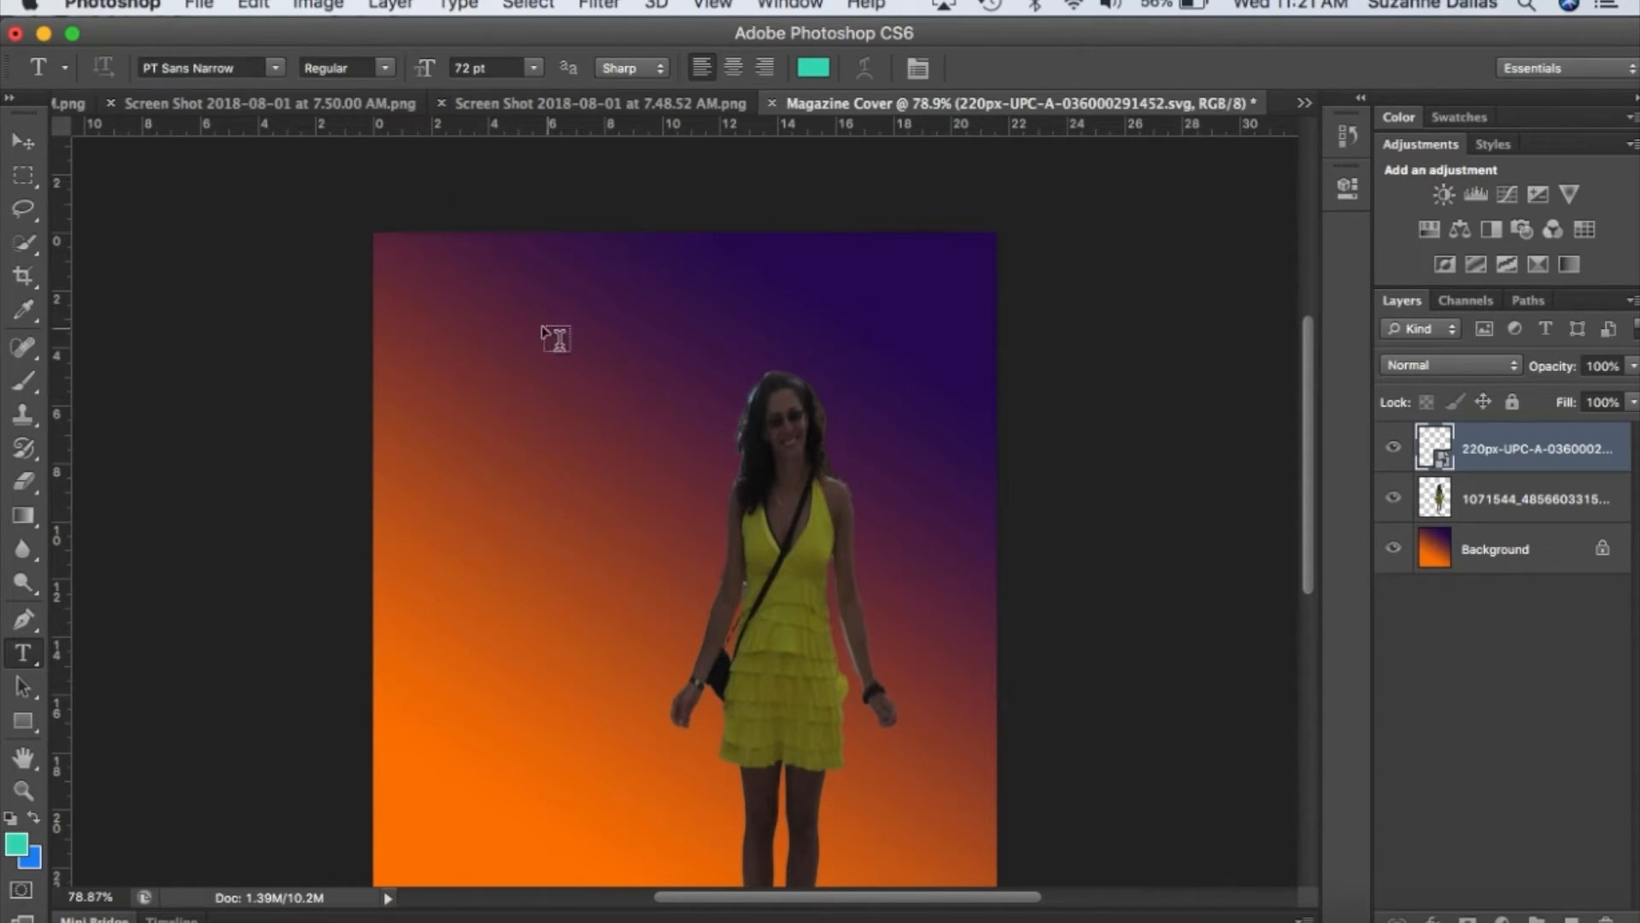
pyautogui.click(446, 293)
pyautogui.write('Travel Time')
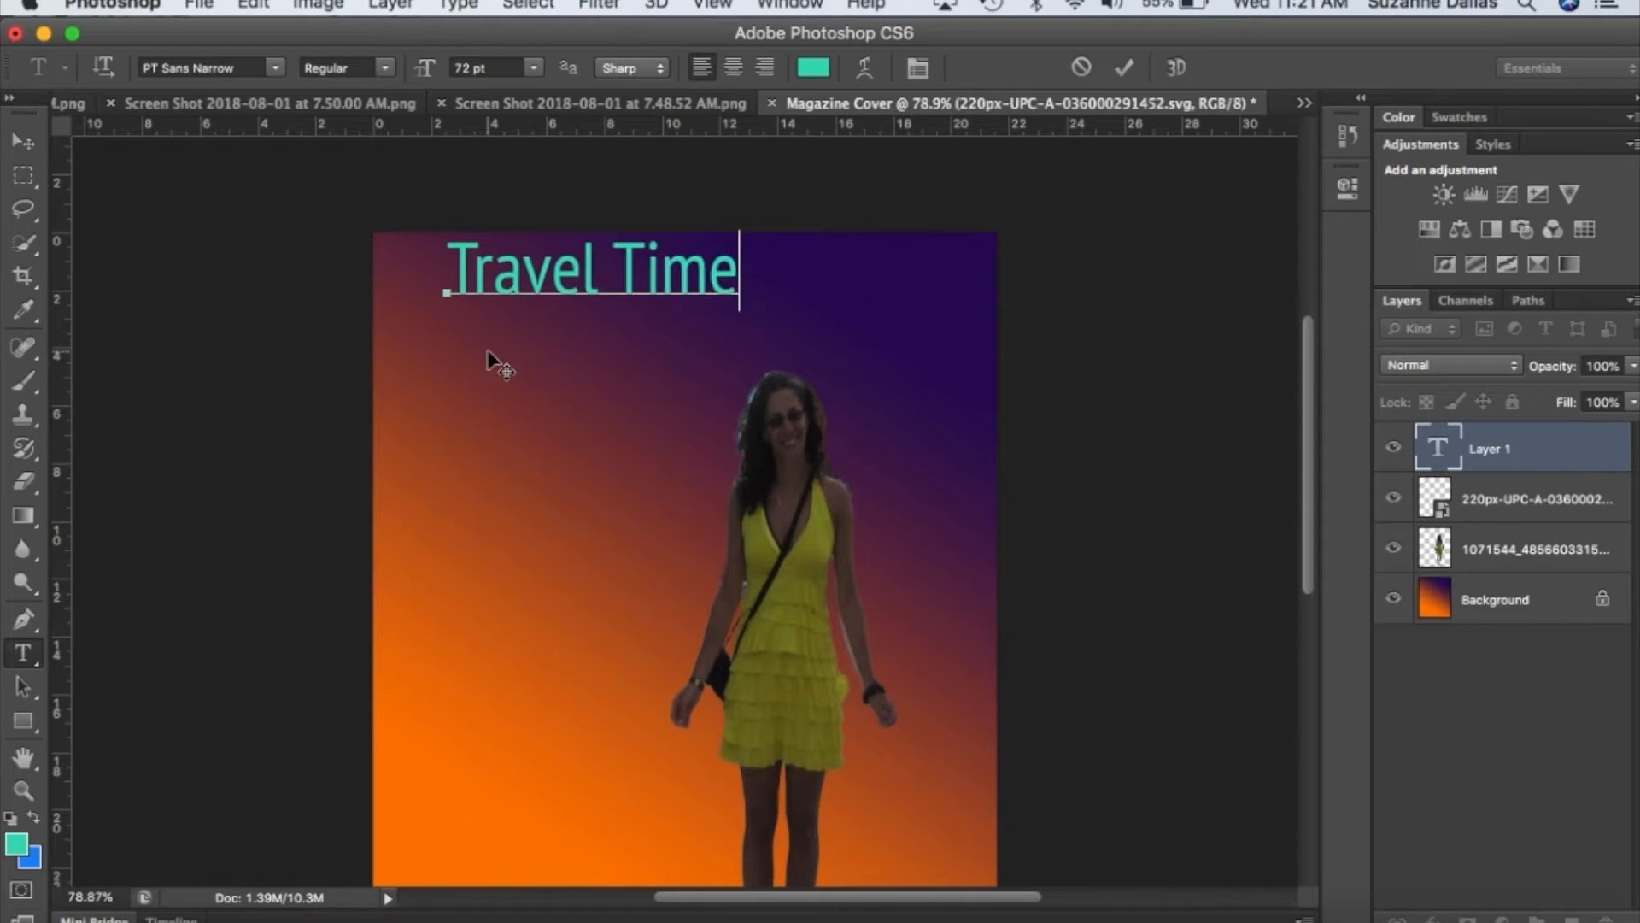
pyautogui.click(32, 147)
pyautogui.moveTo(524, 295); pyautogui.dragTo(530, 342)
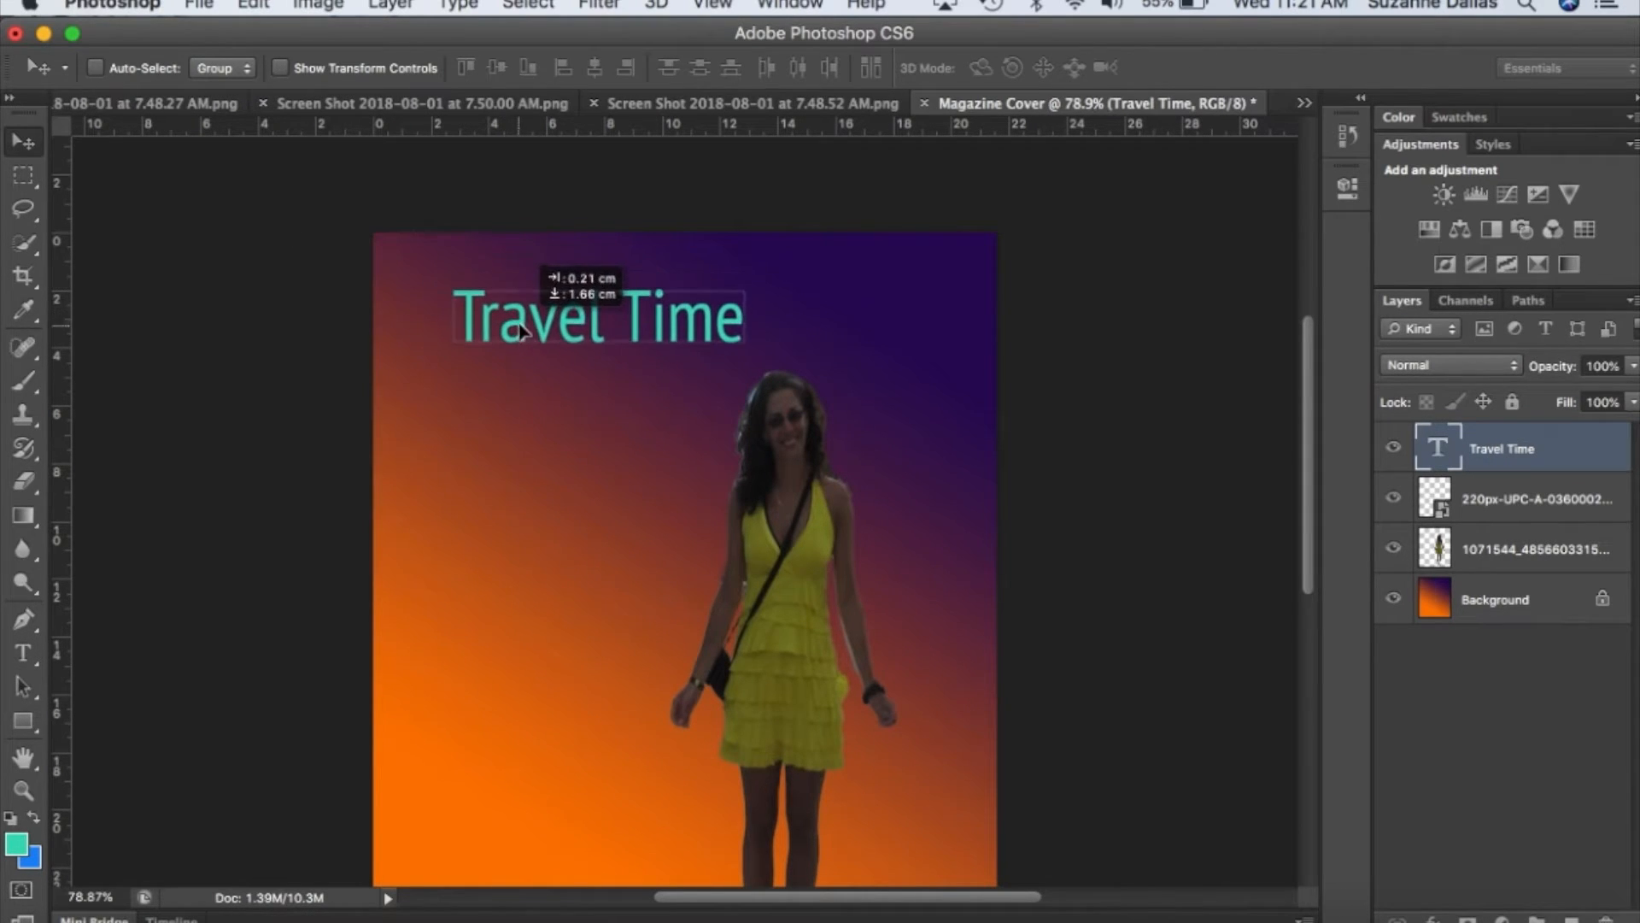
# Try to select the "Travel Time" title text on the page with the Type tool.
pyautogui.click(25, 656)
pyautogui.moveTo(753, 314); pyautogui.dragTo(555, 329)
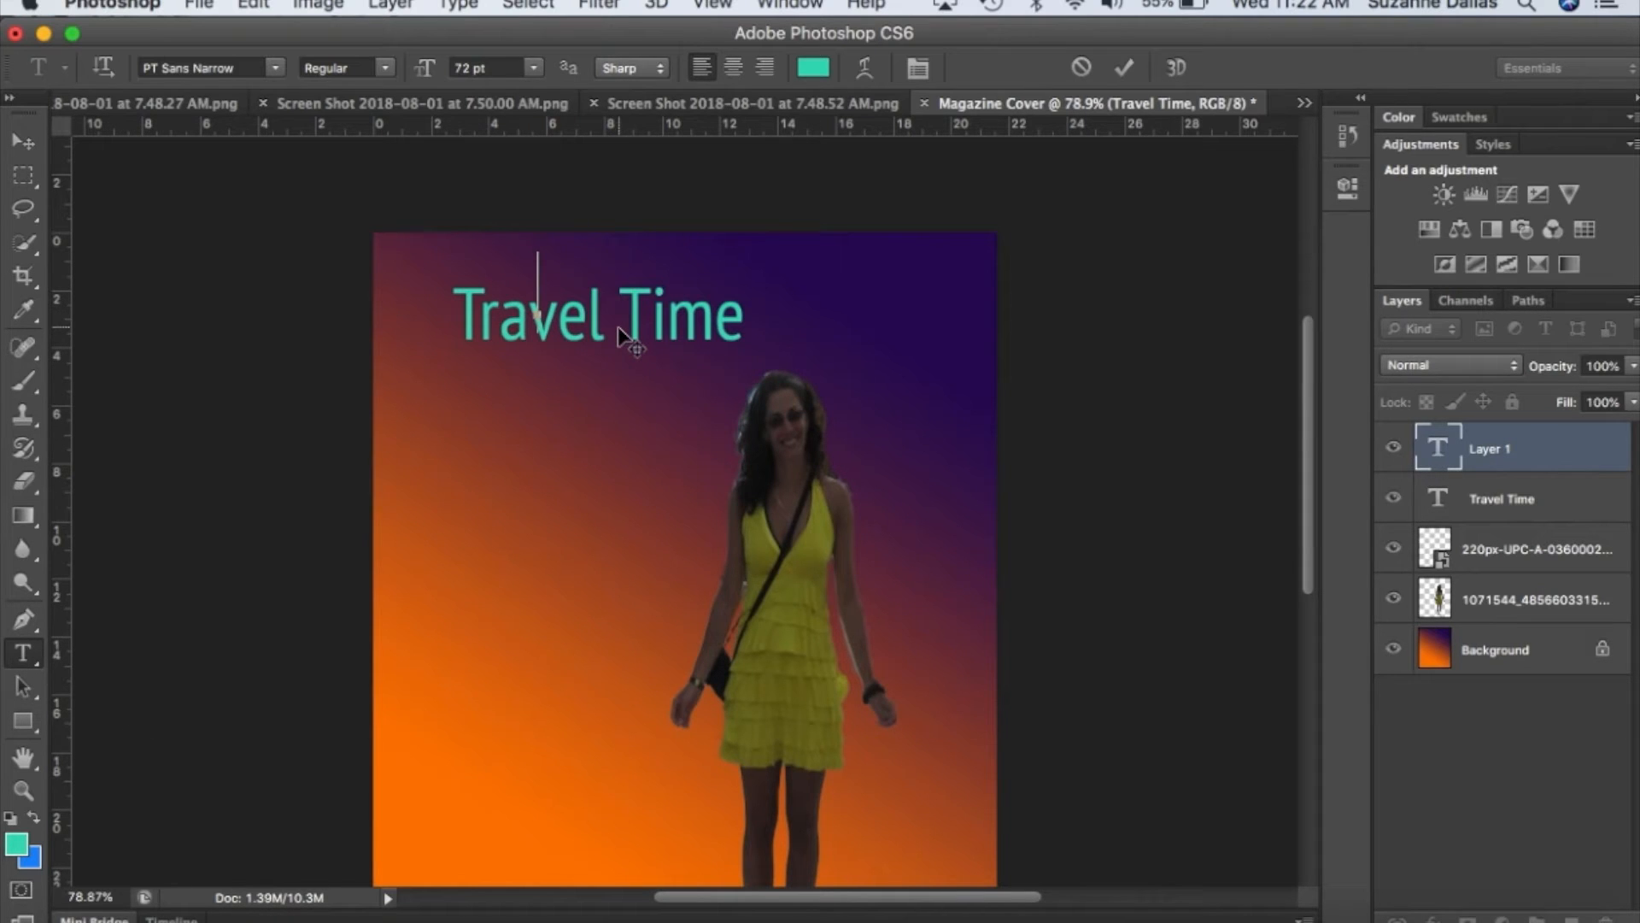
pyautogui.click(1532, 504)
pyautogui.click(1520, 510)
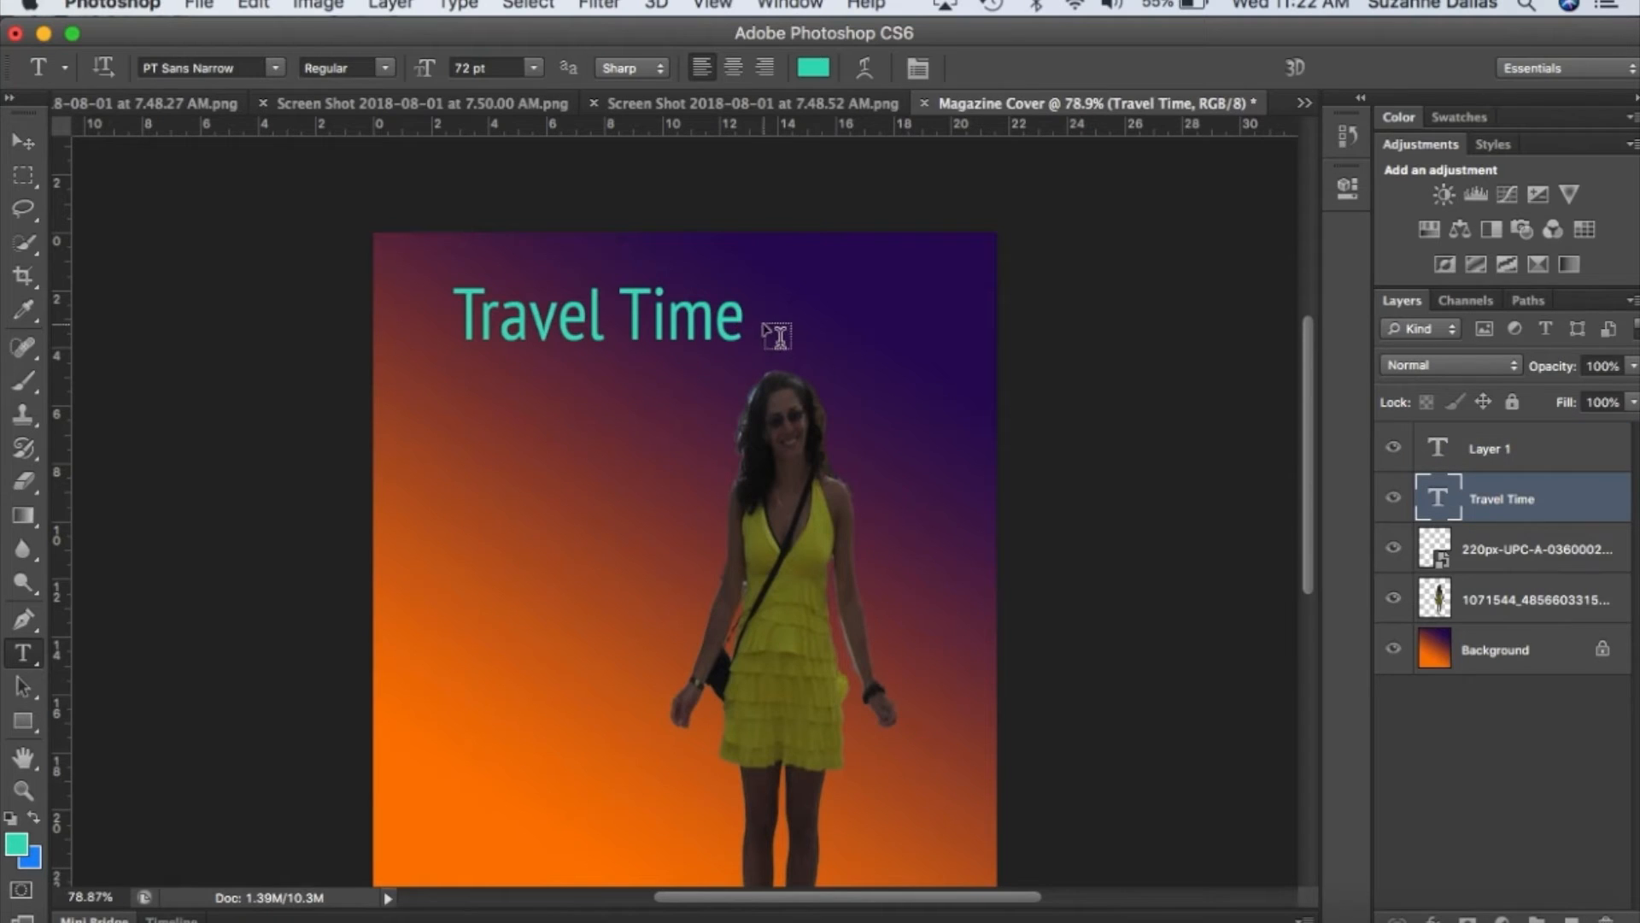
pyautogui.moveTo(745, 316); pyautogui.dragTo(536, 323)
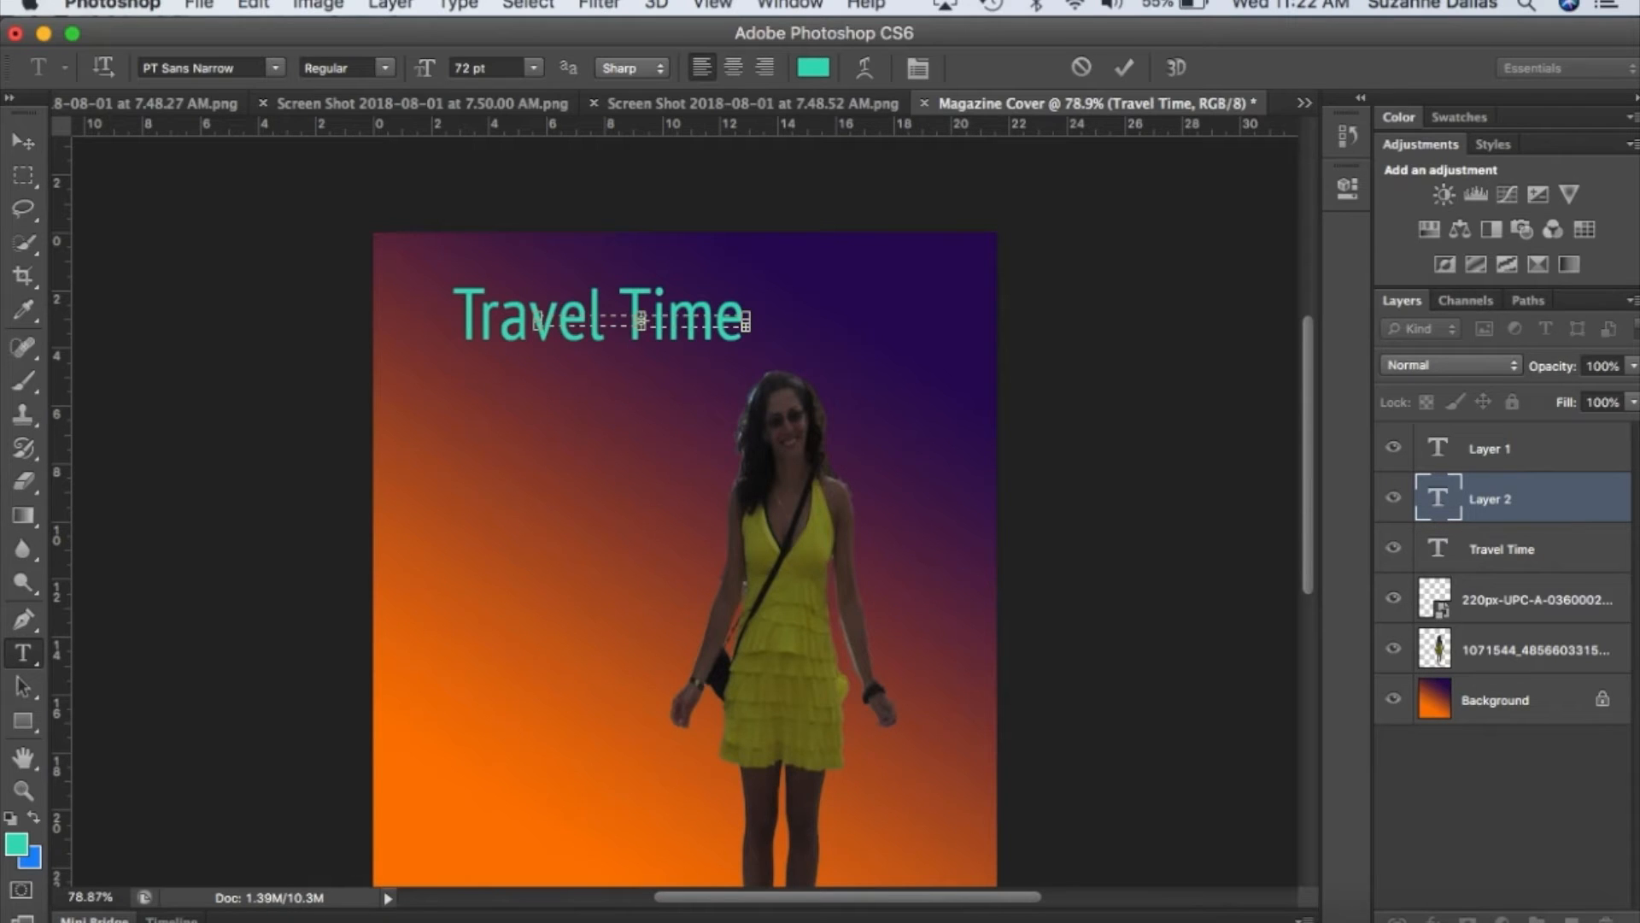
pyautogui.click(1608, 919)
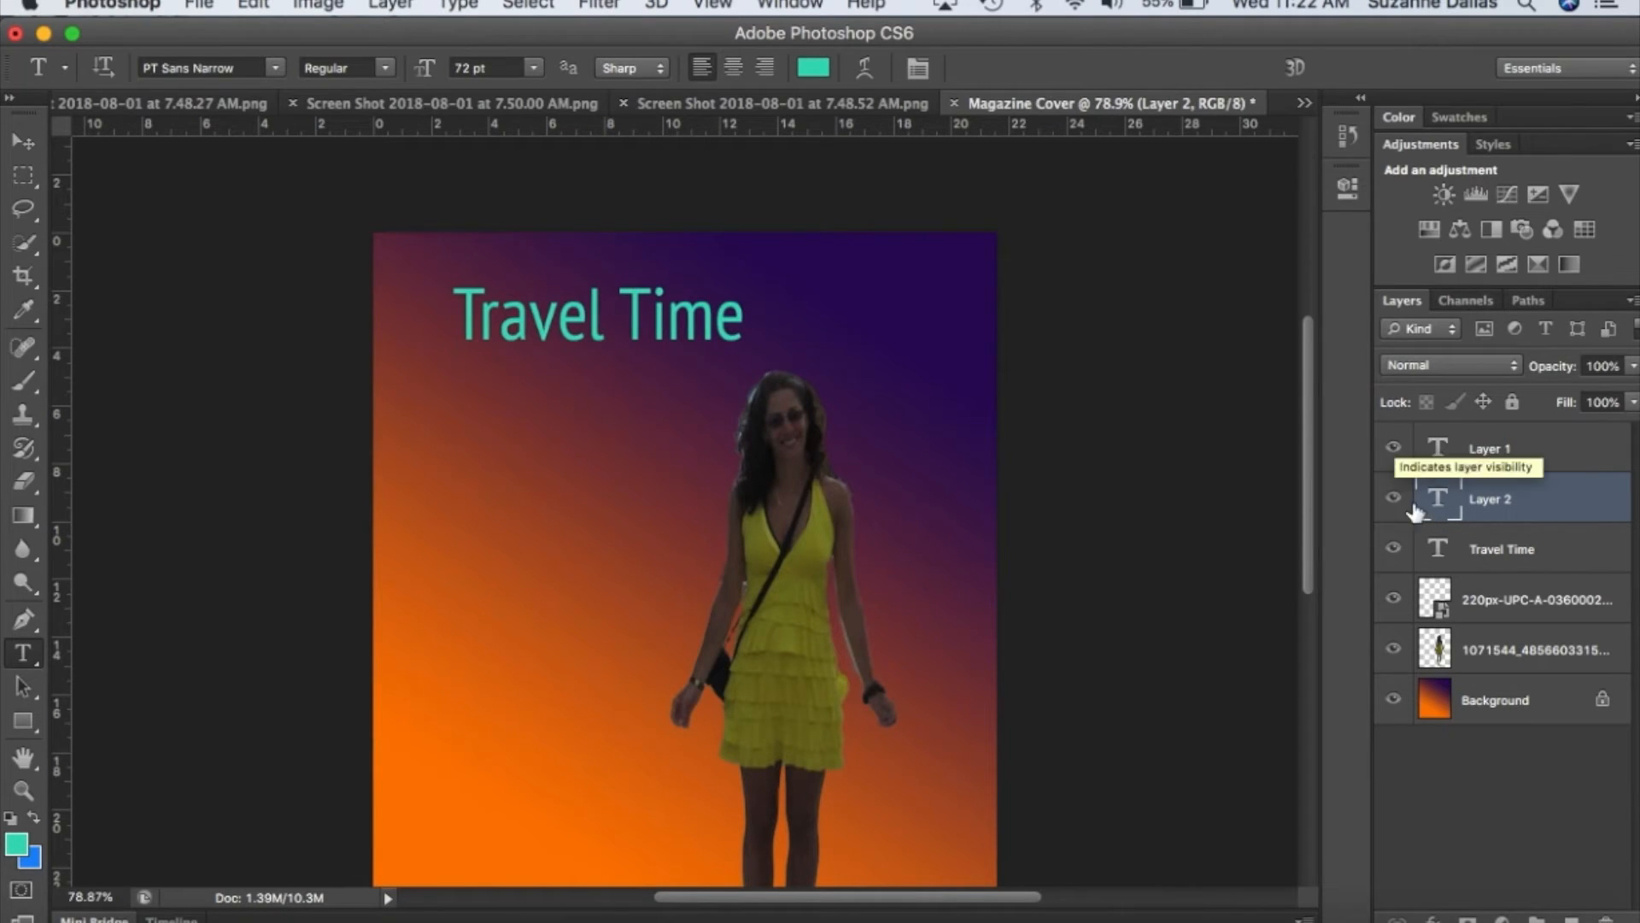
# Select the "Travel Time" title layer and move the title slightly toward the page's left edge.
pyautogui.click(1497, 554)
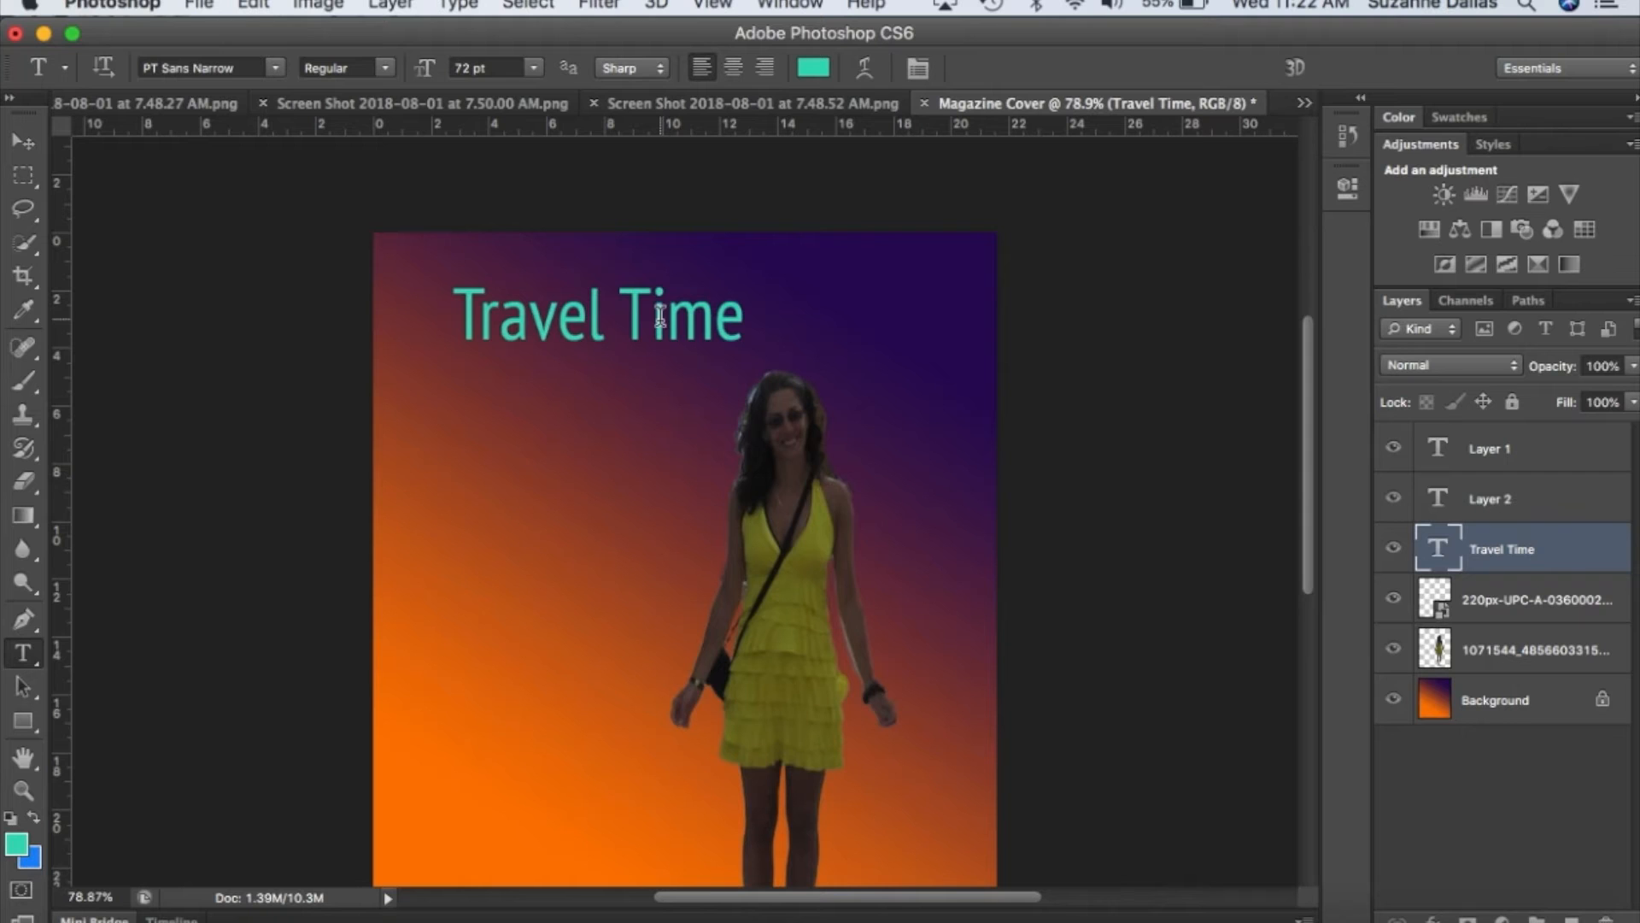
pyautogui.click(23, 141)
pyautogui.moveTo(606, 326)
pyautogui.mouseDown()
pyautogui.moveTo(565, 323)
pyautogui.moveTo(584, 317)
pyautogui.mouseUp()
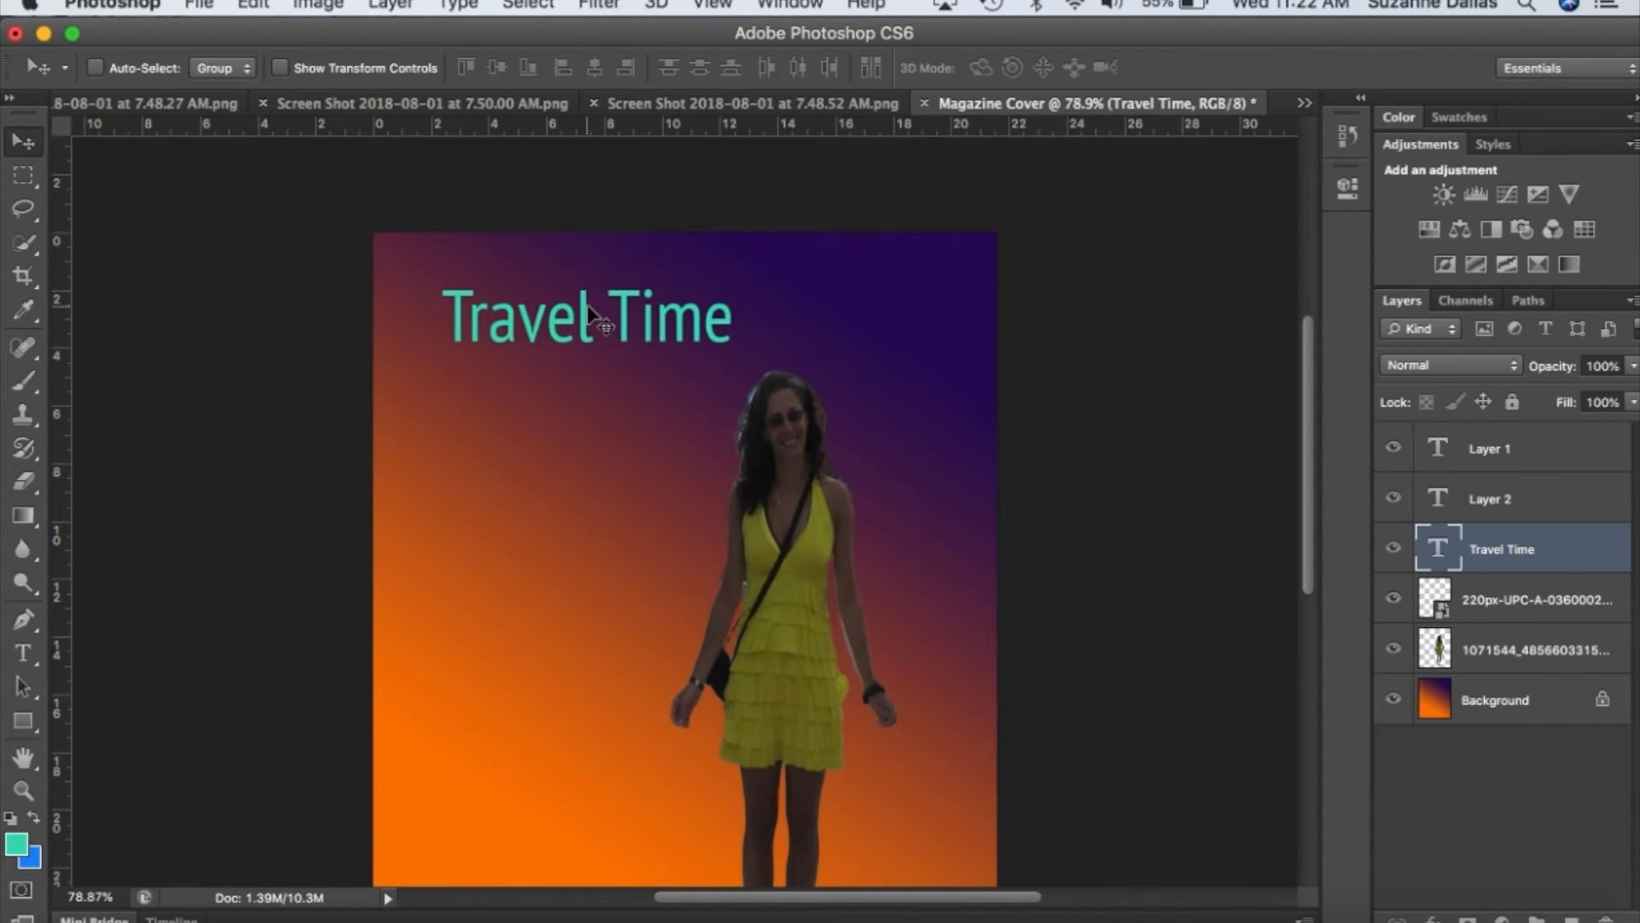
# Select the whole title text, try it in Rockwell Extra Bold, and set its font to Snell Roundhand.
pyautogui.click(23, 654)
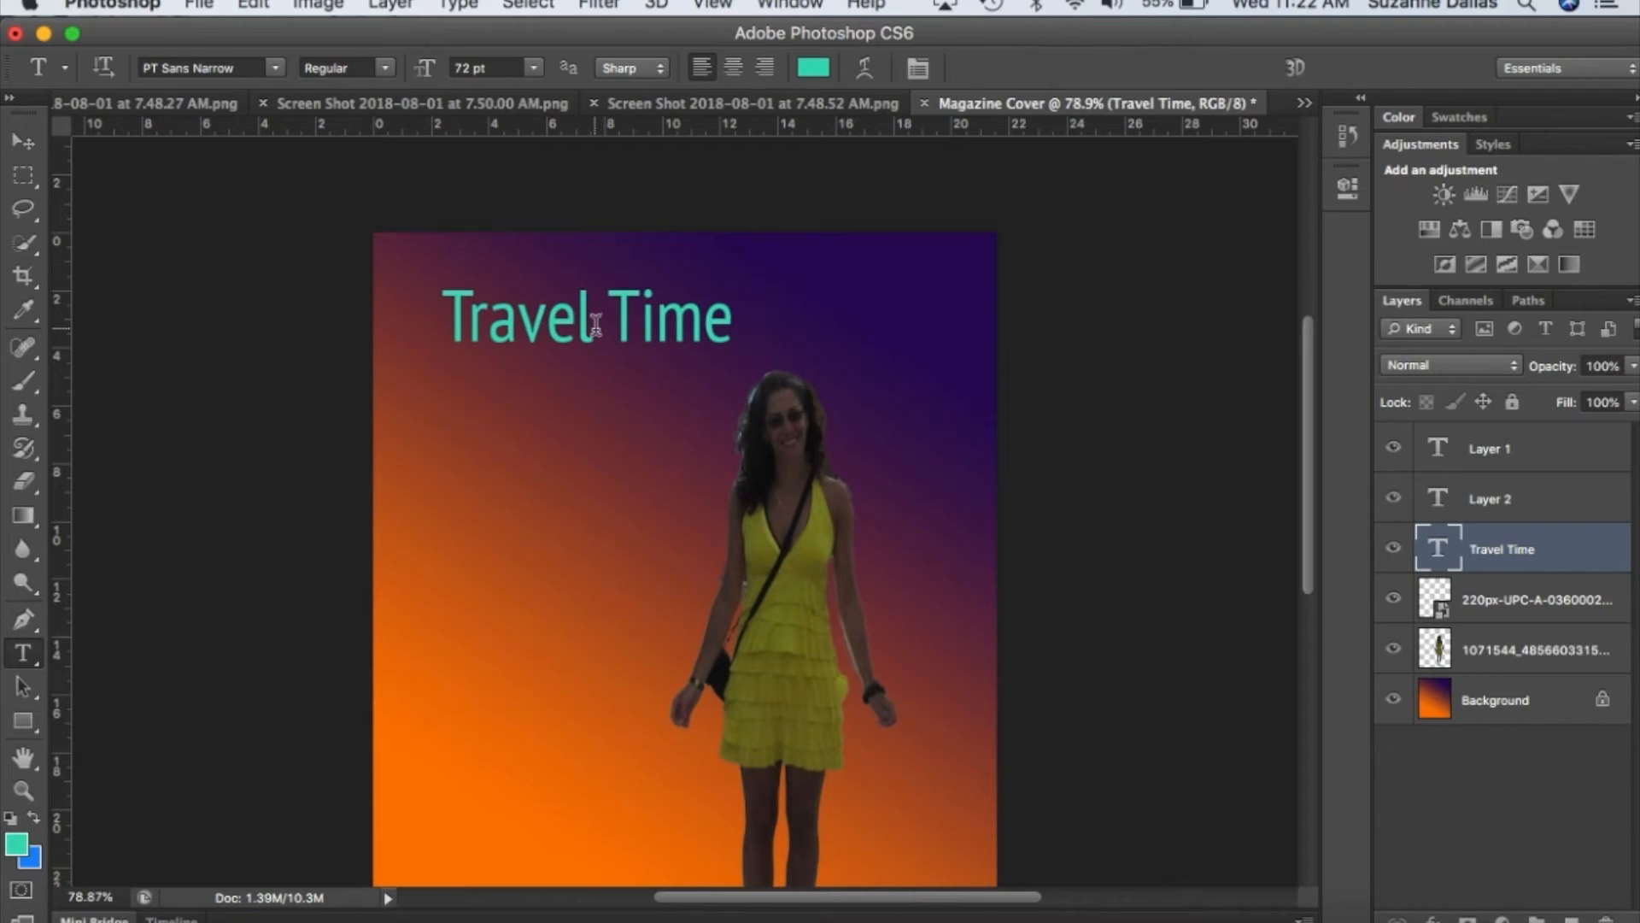
pyautogui.moveTo(453, 316); pyautogui.dragTo(741, 326)
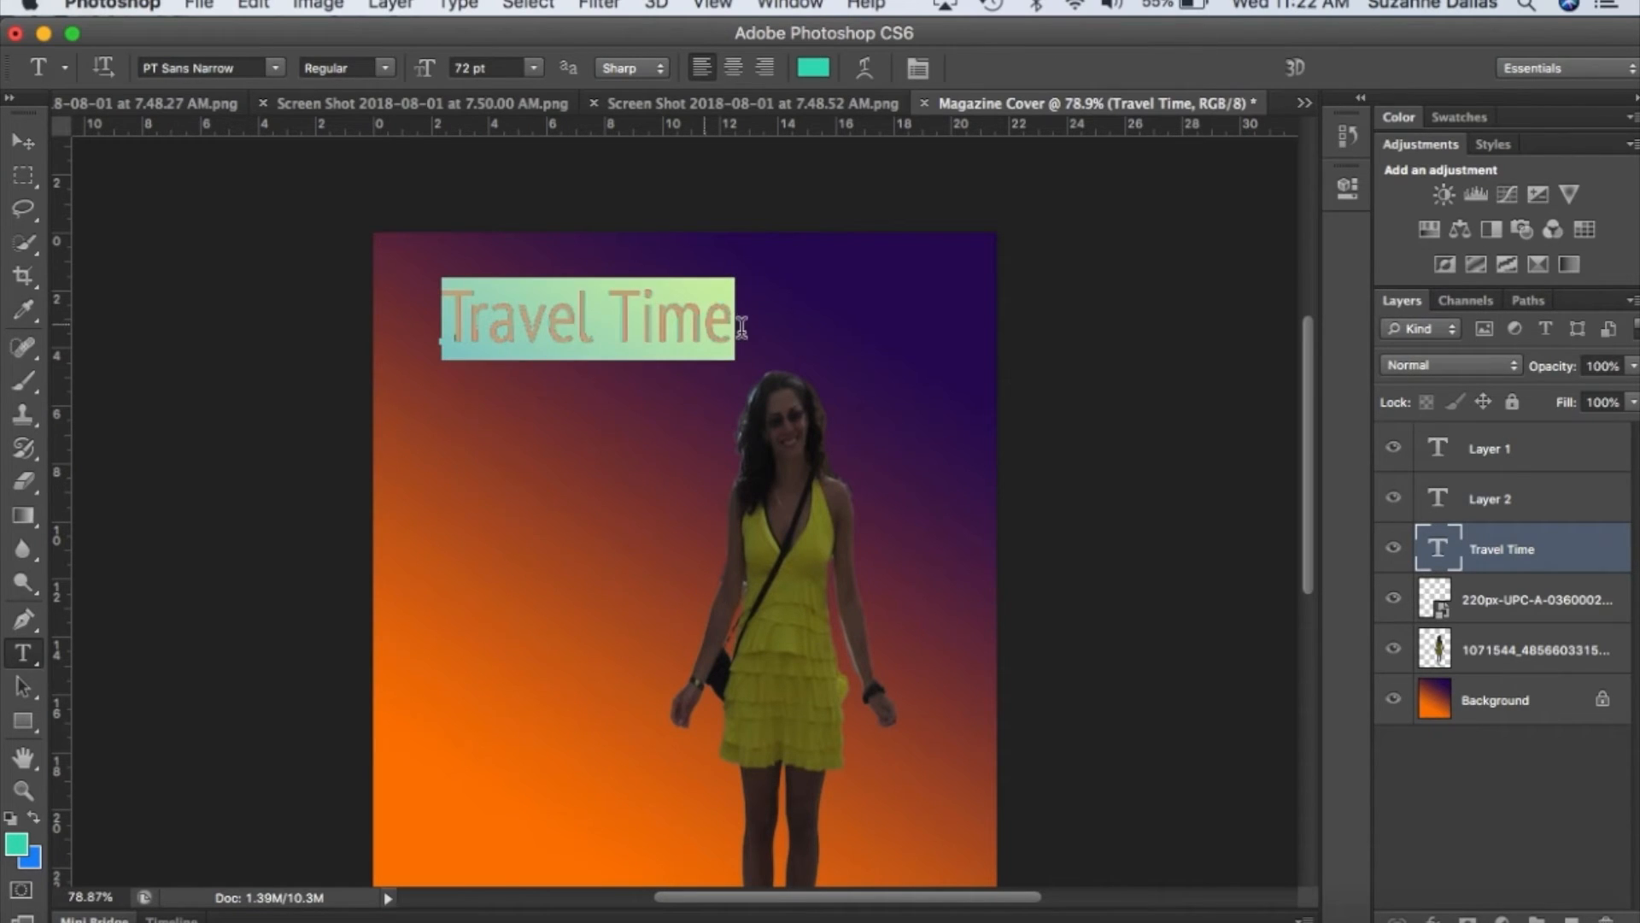
pyautogui.click(275, 67)
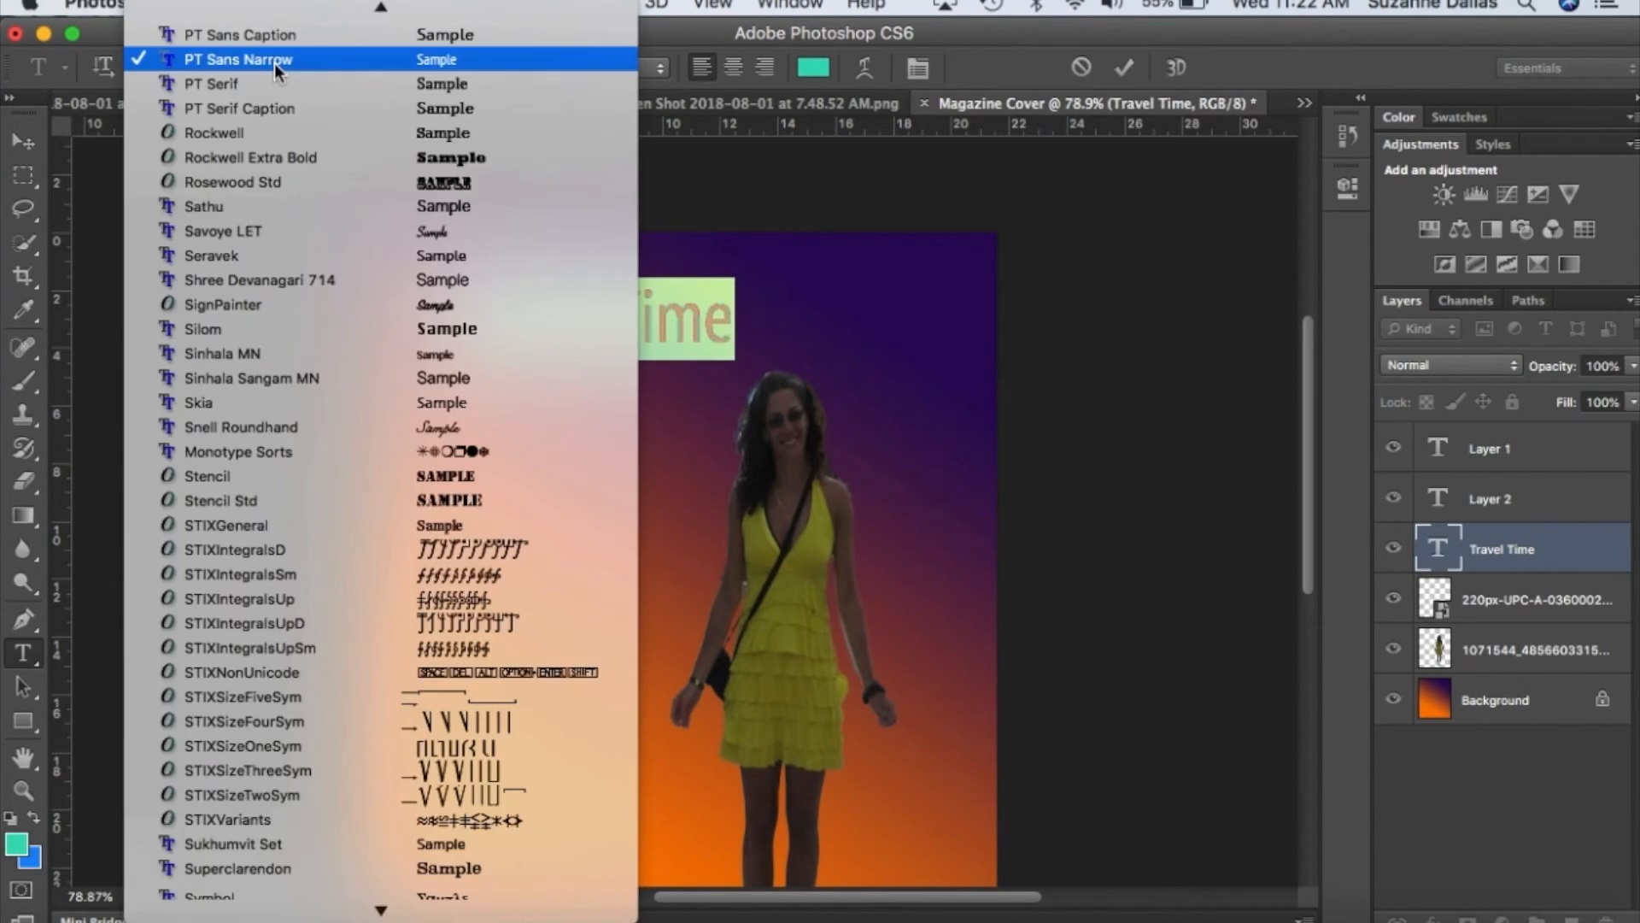
pyautogui.click(480, 157)
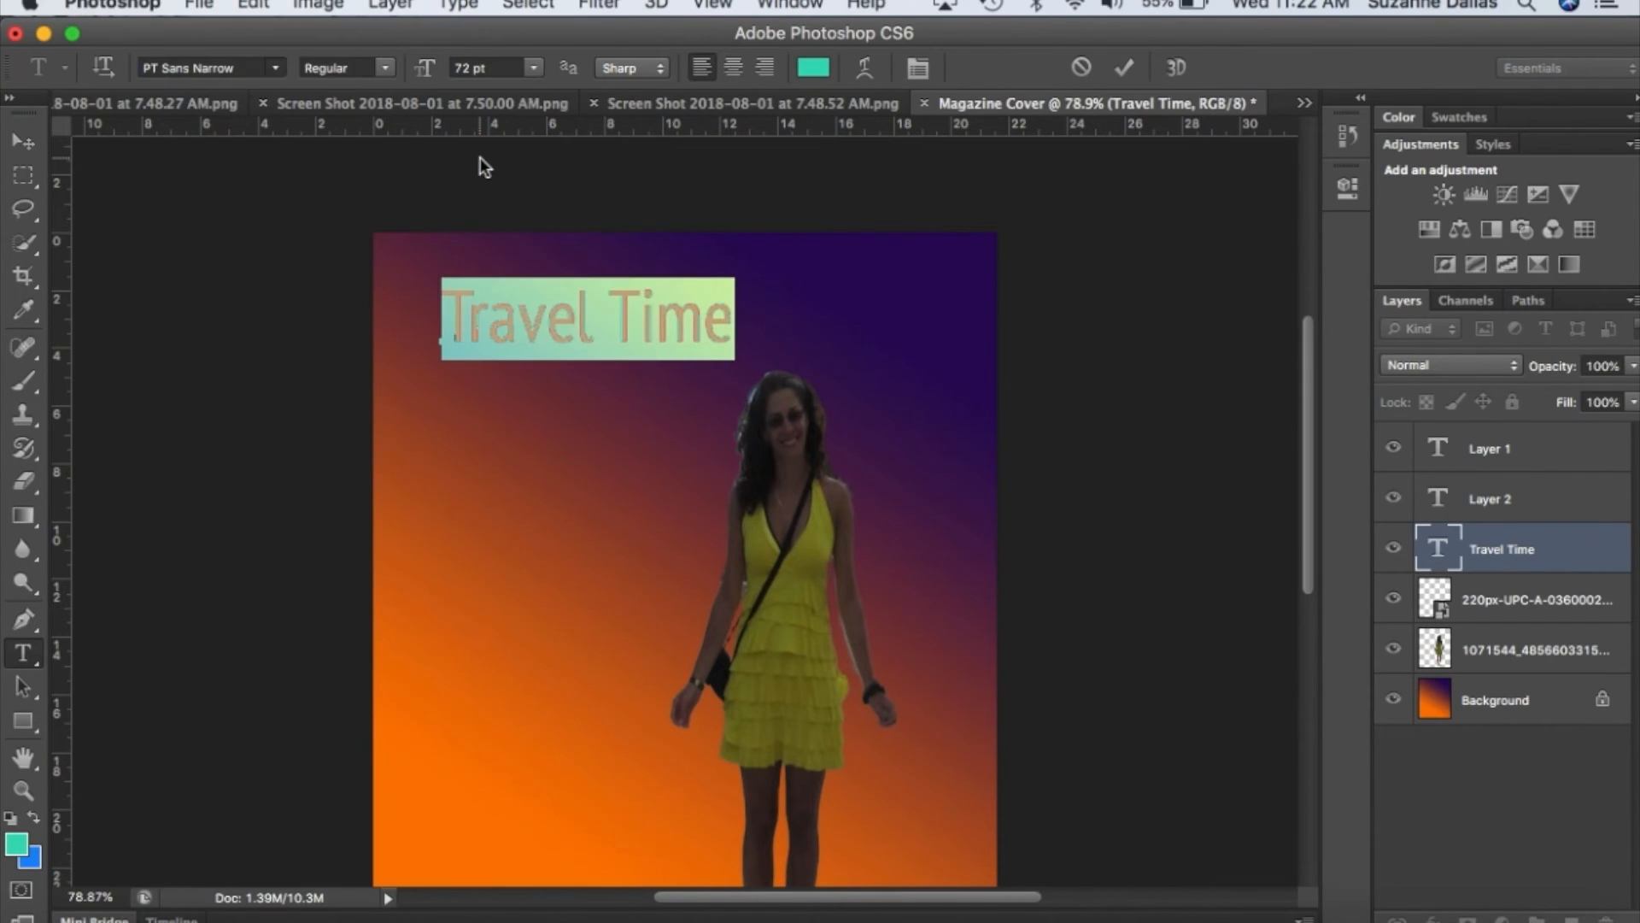
pyautogui.click(278, 71)
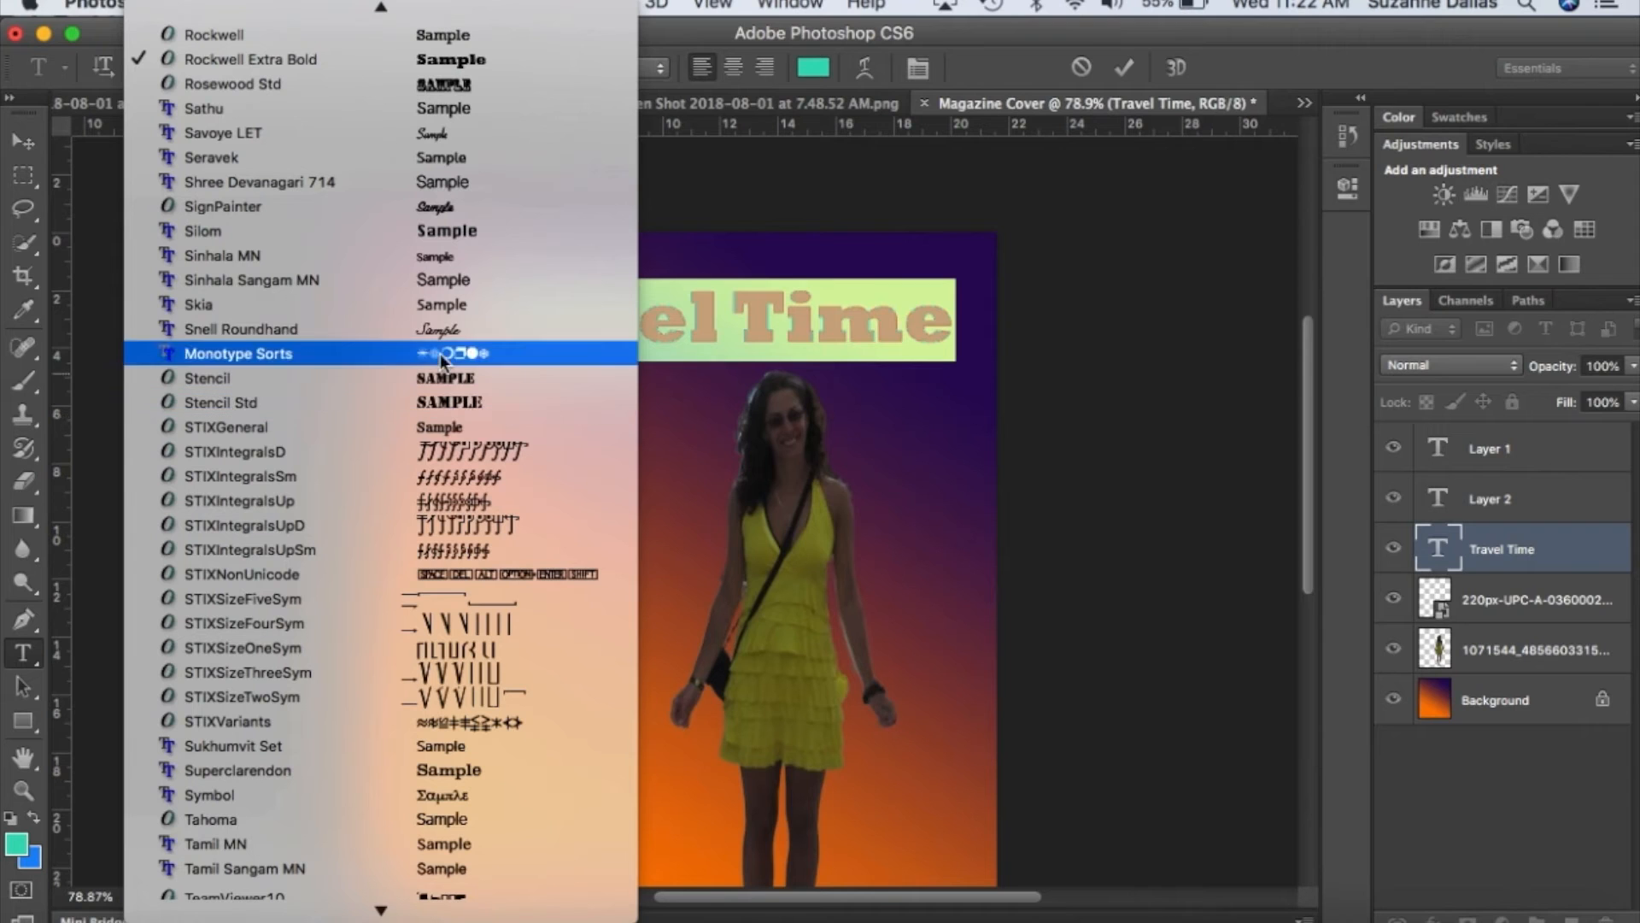
pyautogui.click(444, 330)
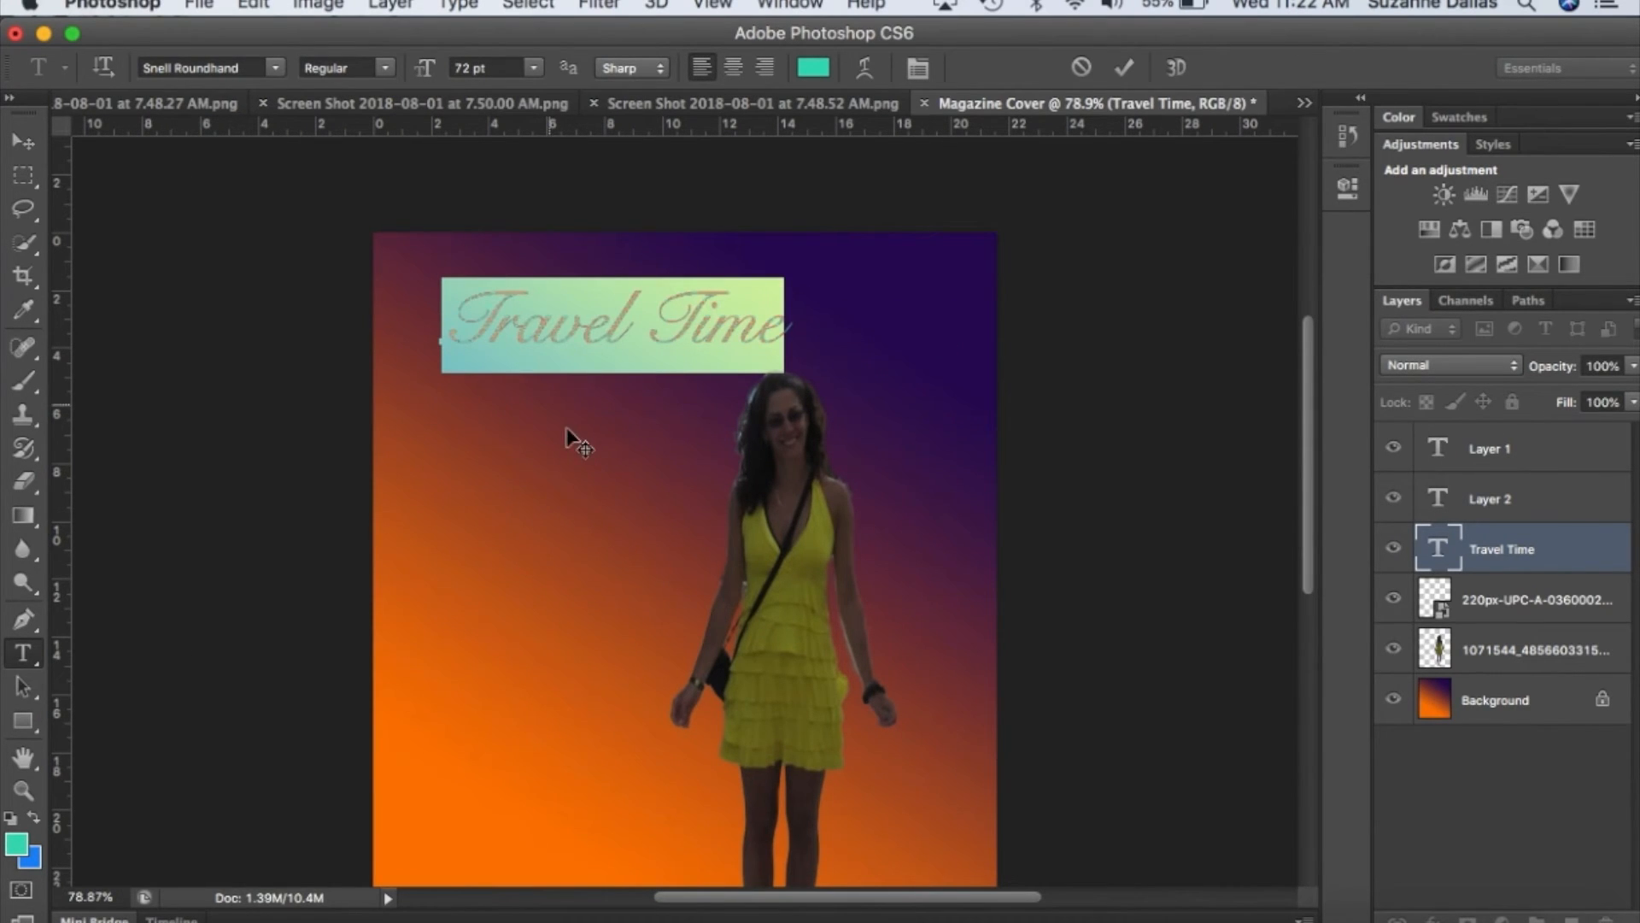
# Move the "Travel Time" title about 1 cm up and left toward the page's upper-left corner.
pyautogui.click(26, 143)
pyautogui.moveTo(547, 279); pyautogui.dragTo(513, 258)
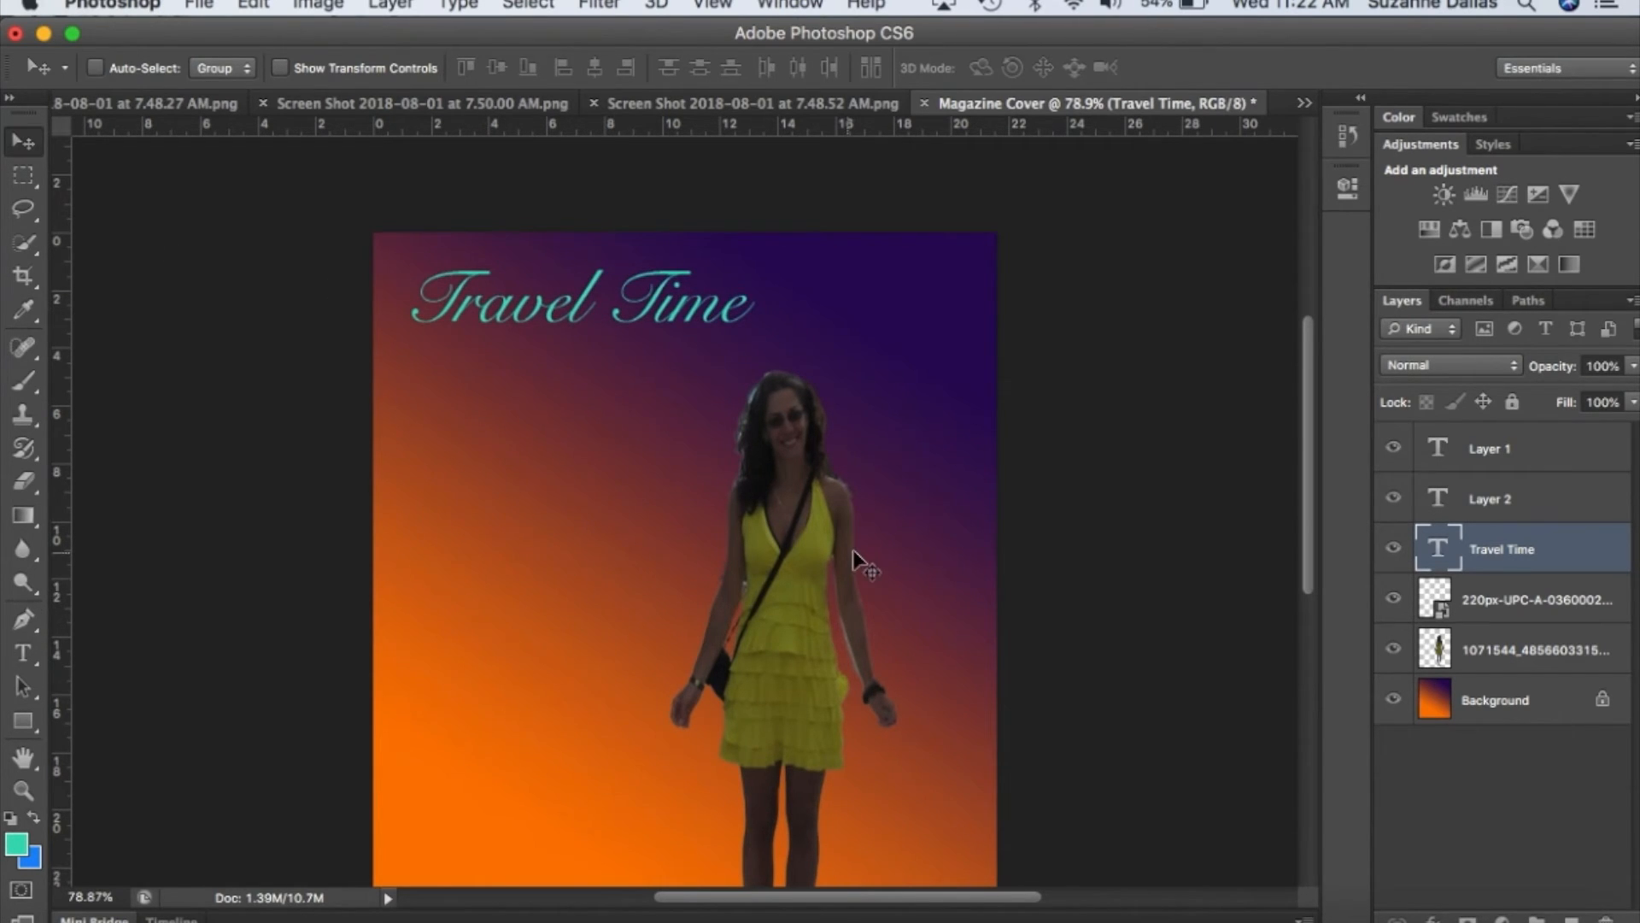
# Add the price "$6.95" in 18 pt Sathu just below the start of the title.
pyautogui.click(1495, 512)
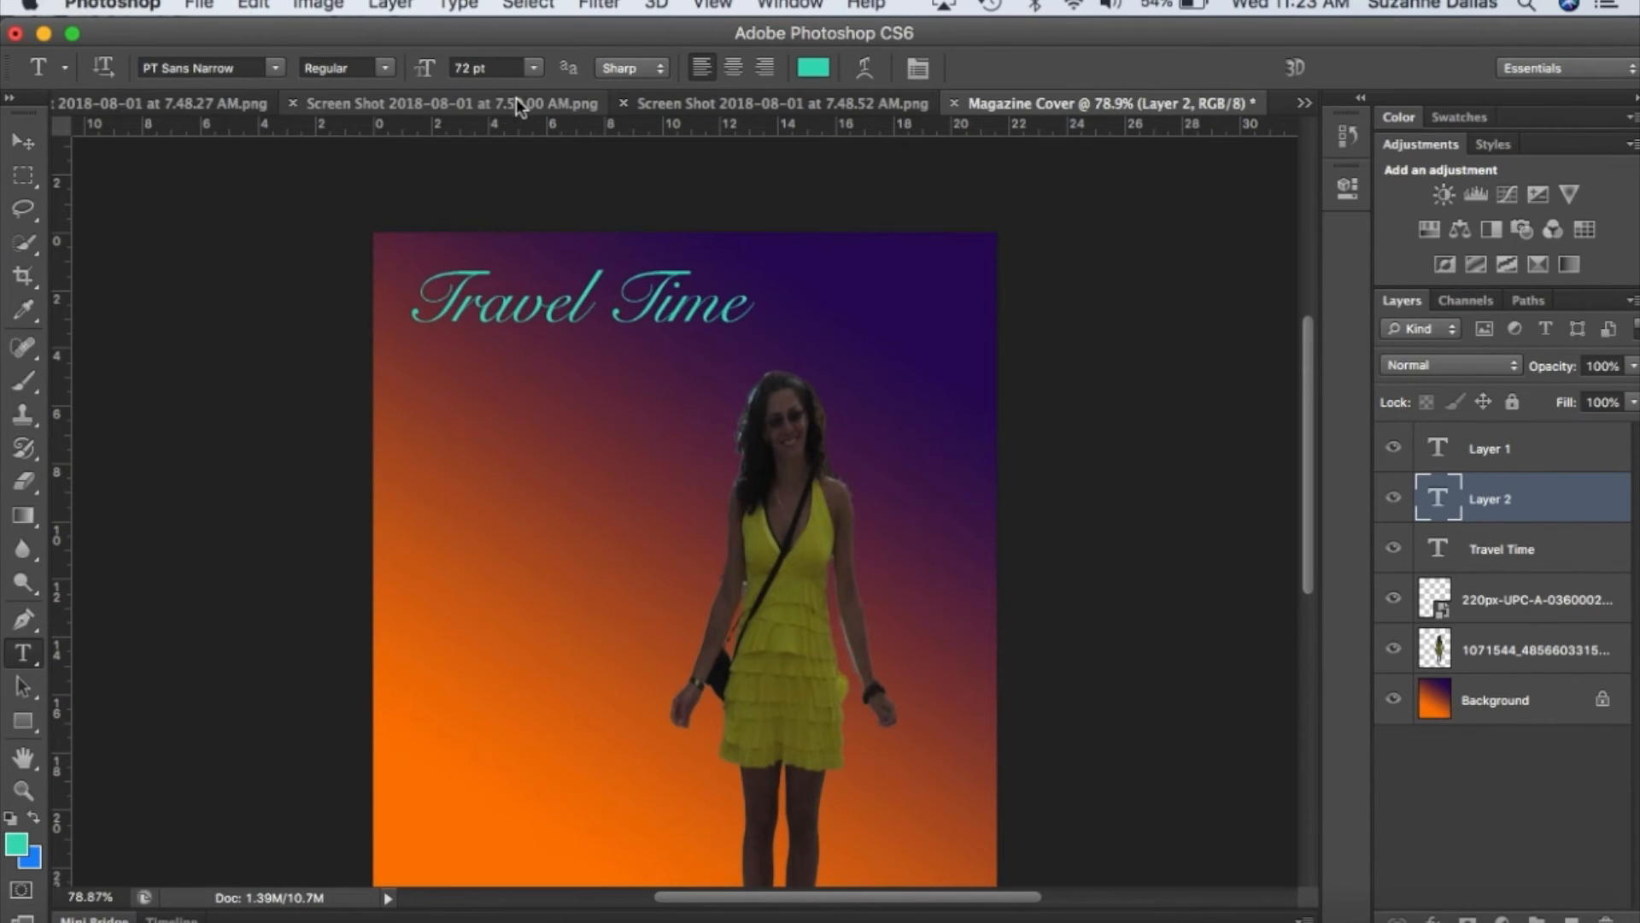
pyautogui.click(535, 77)
pyautogui.click(489, 235)
pyautogui.click(446, 363)
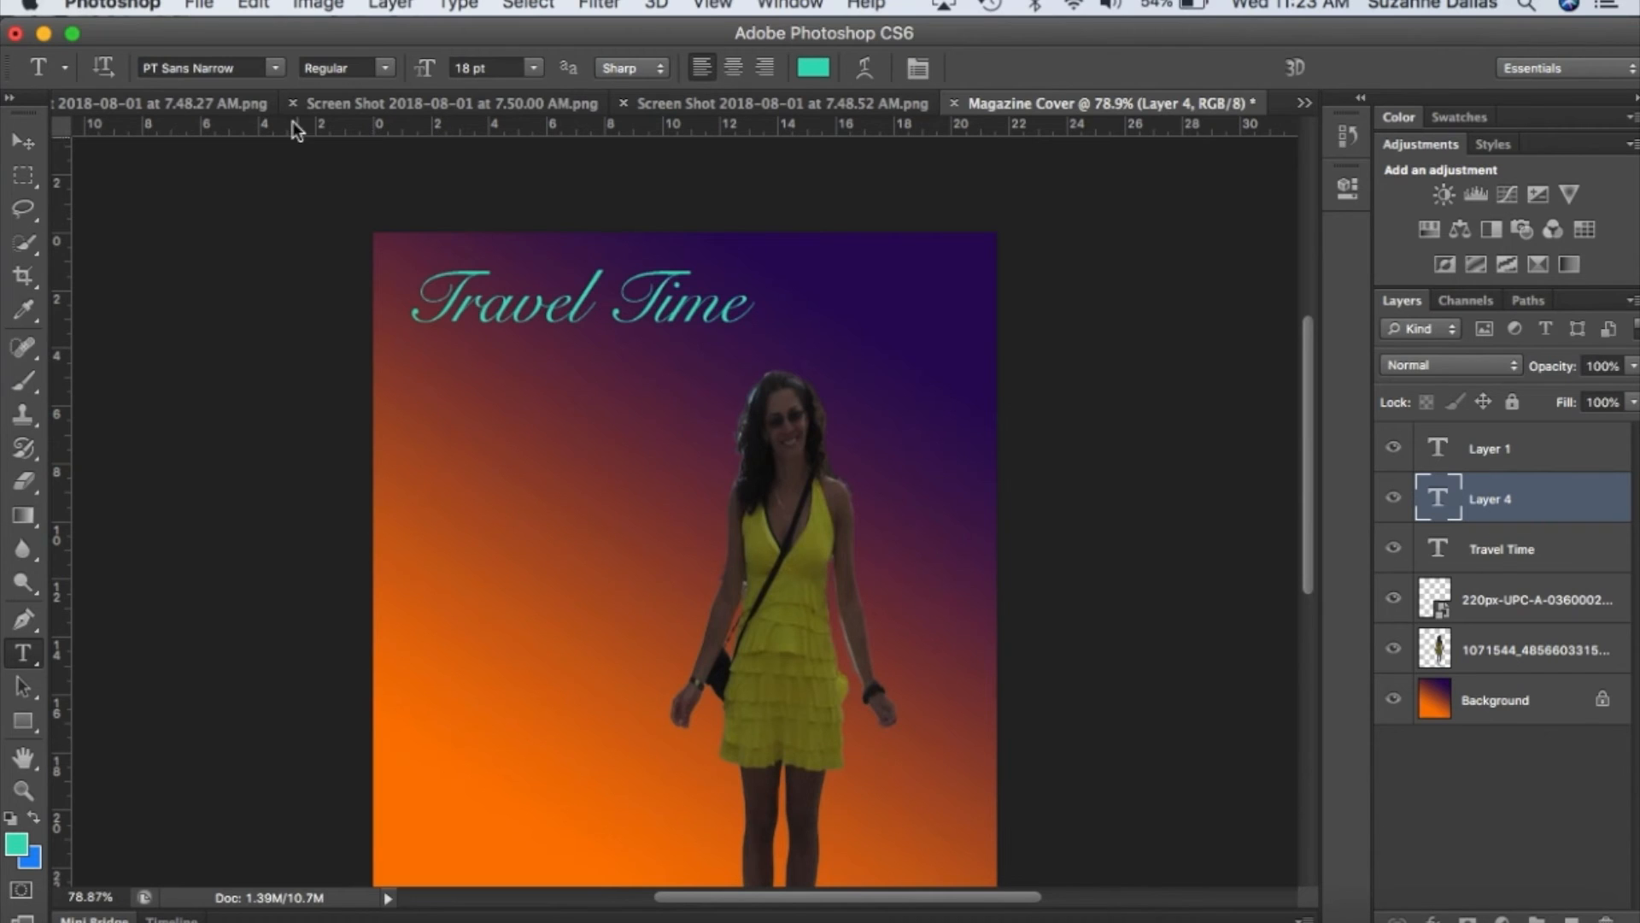
pyautogui.click(274, 71)
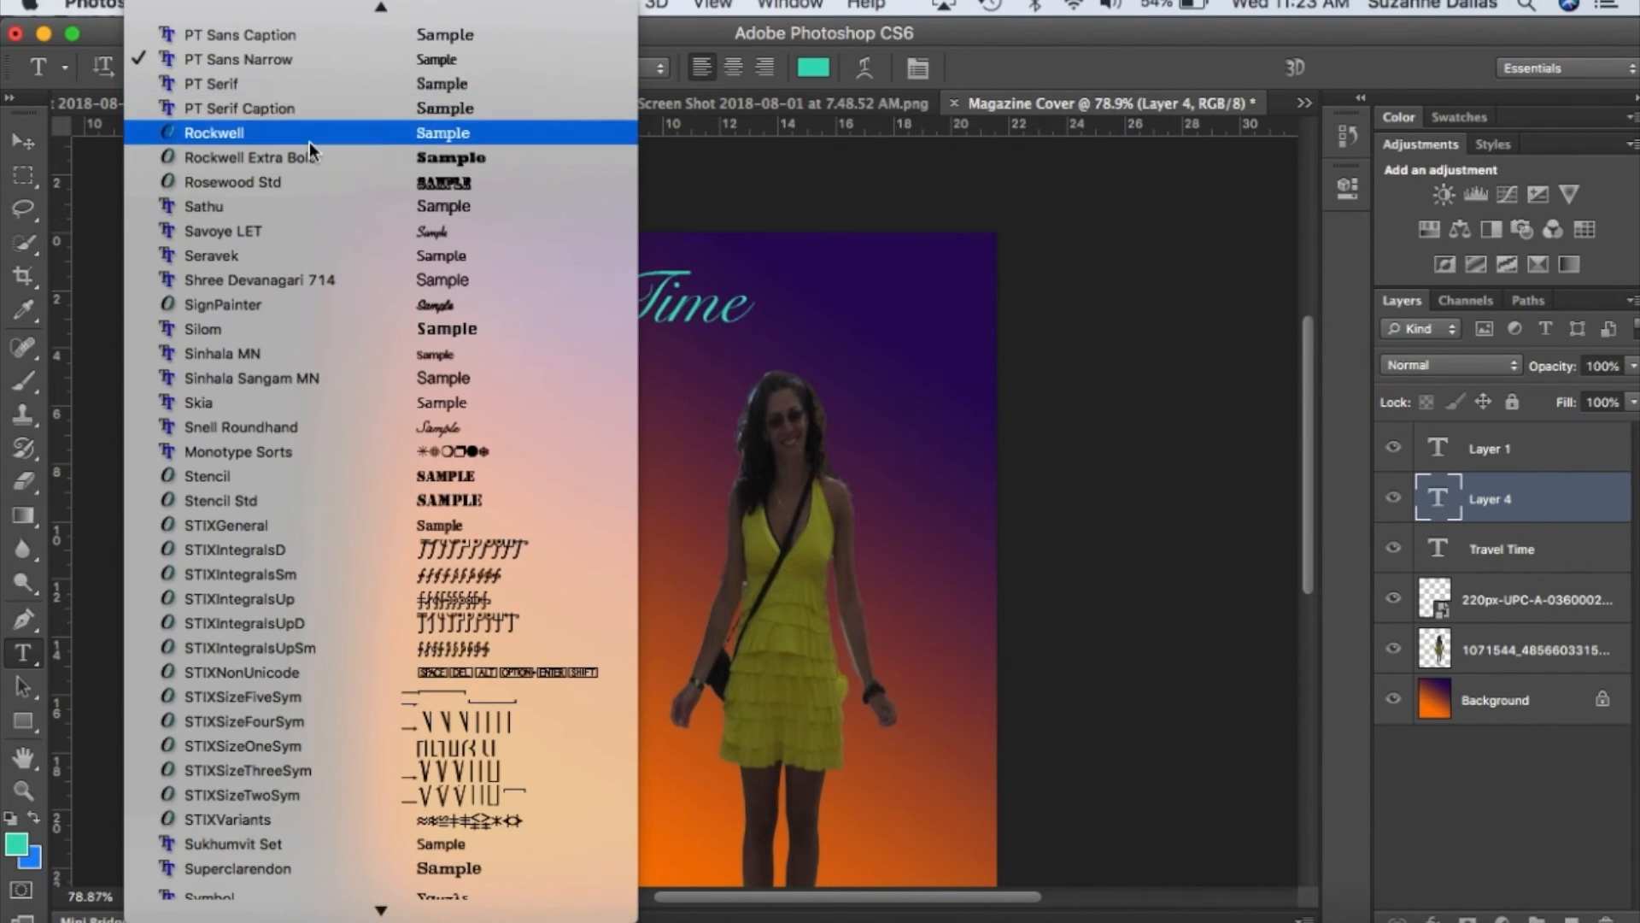
pyautogui.click(321, 205)
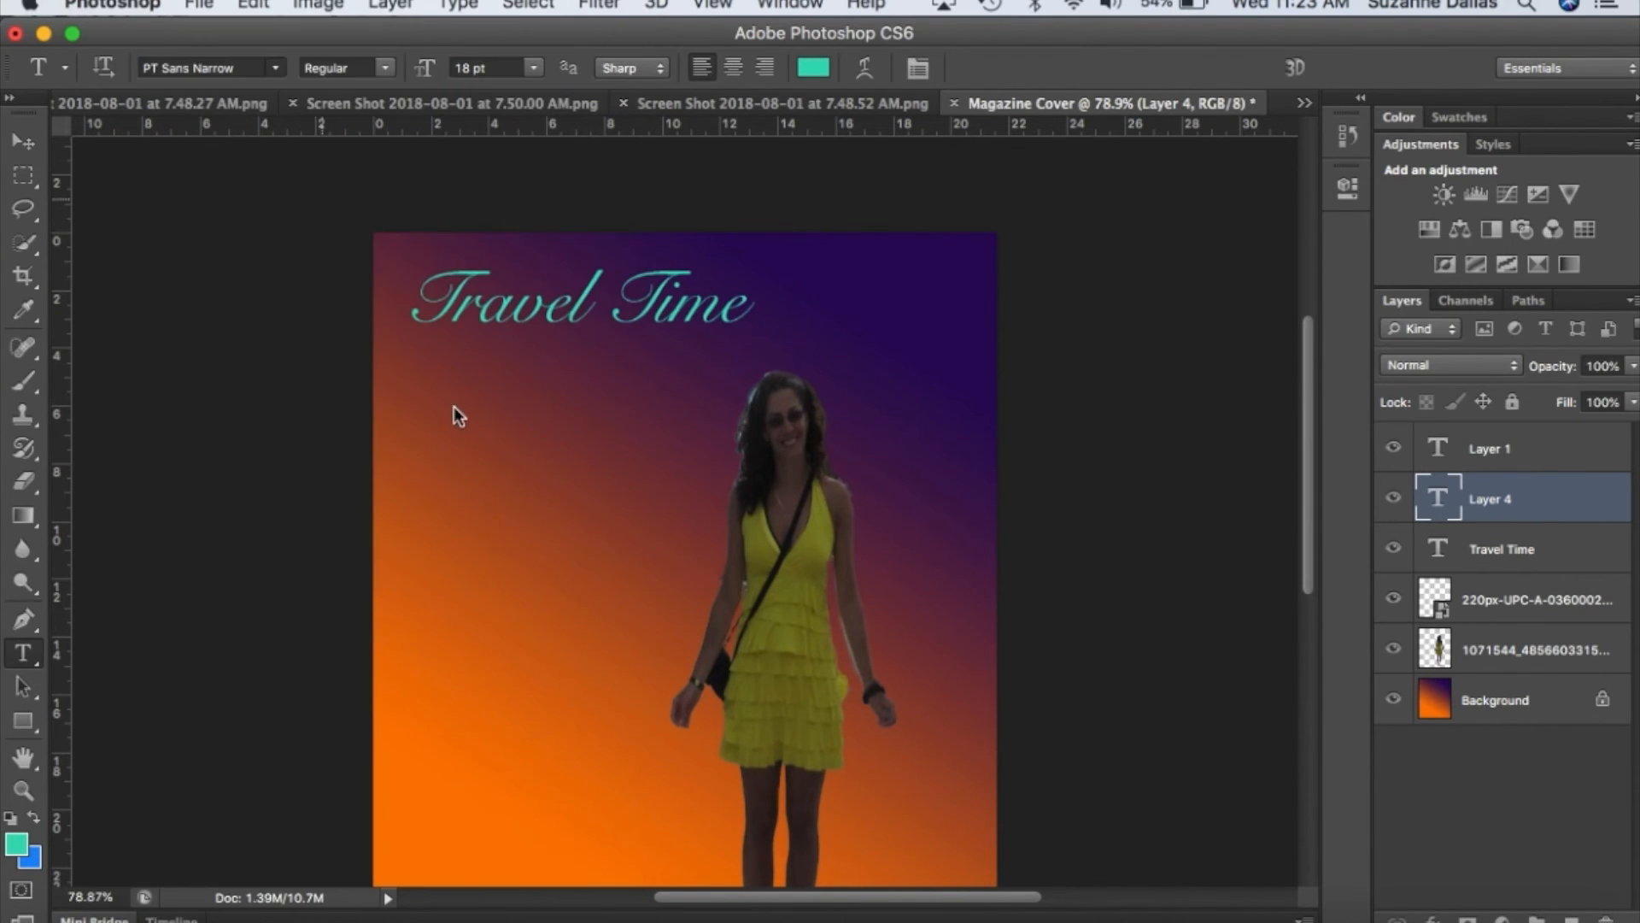
pyautogui.click(421, 351)
pyautogui.write('$6.95')
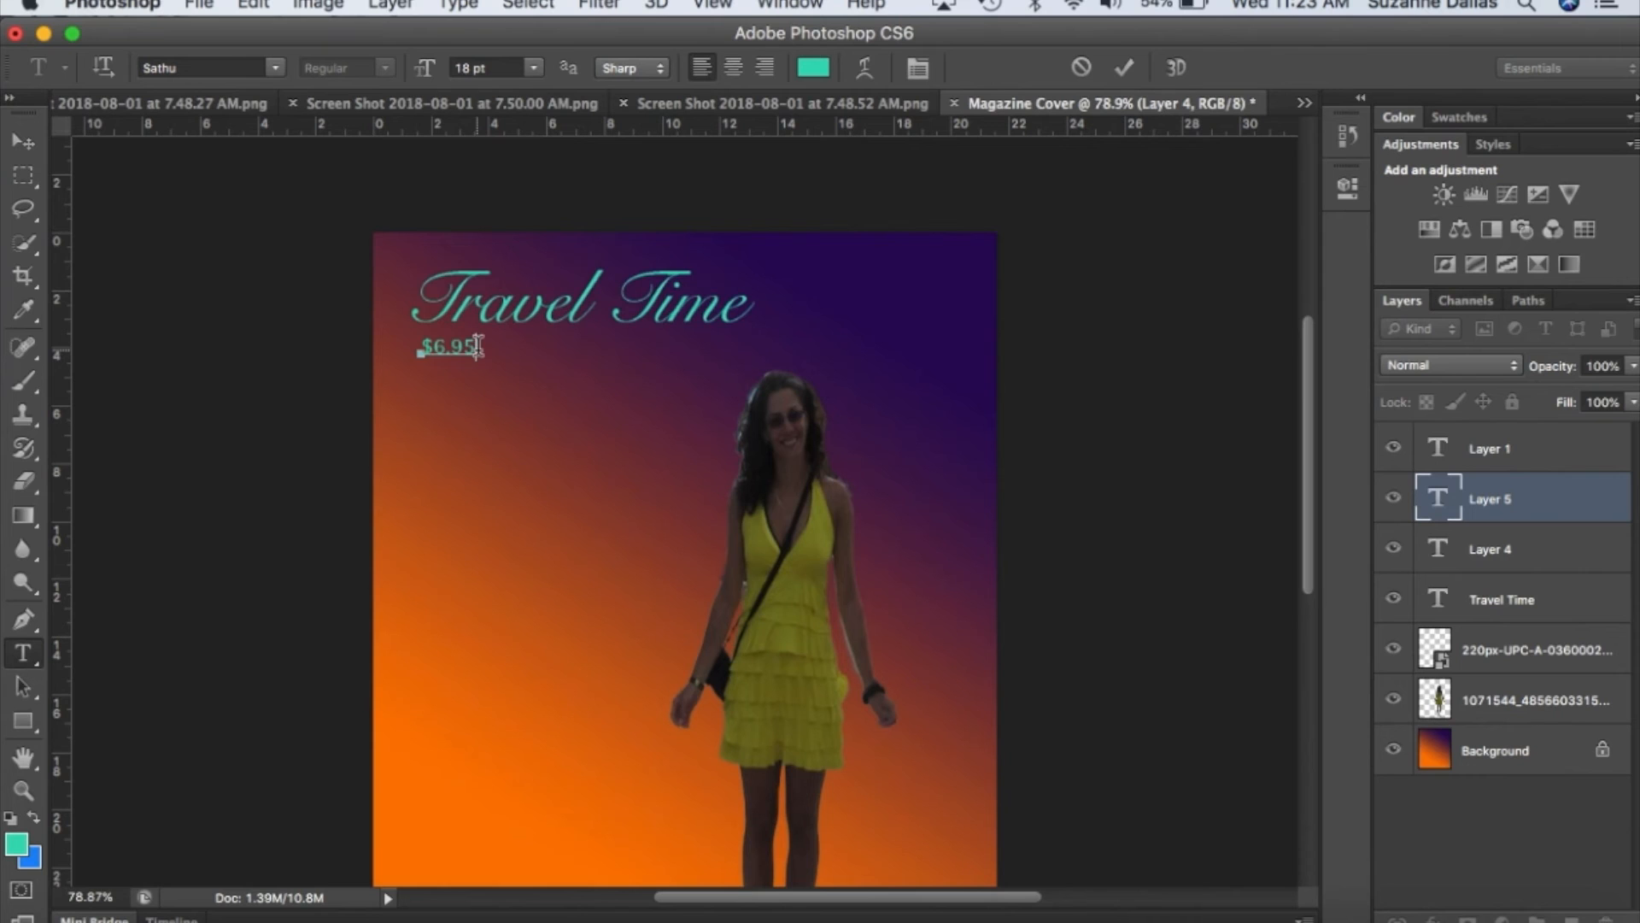
# Recolor the whole "$6.95" price text to a near-black red.
pyautogui.moveTo(477, 346); pyautogui.dragTo(414, 349)
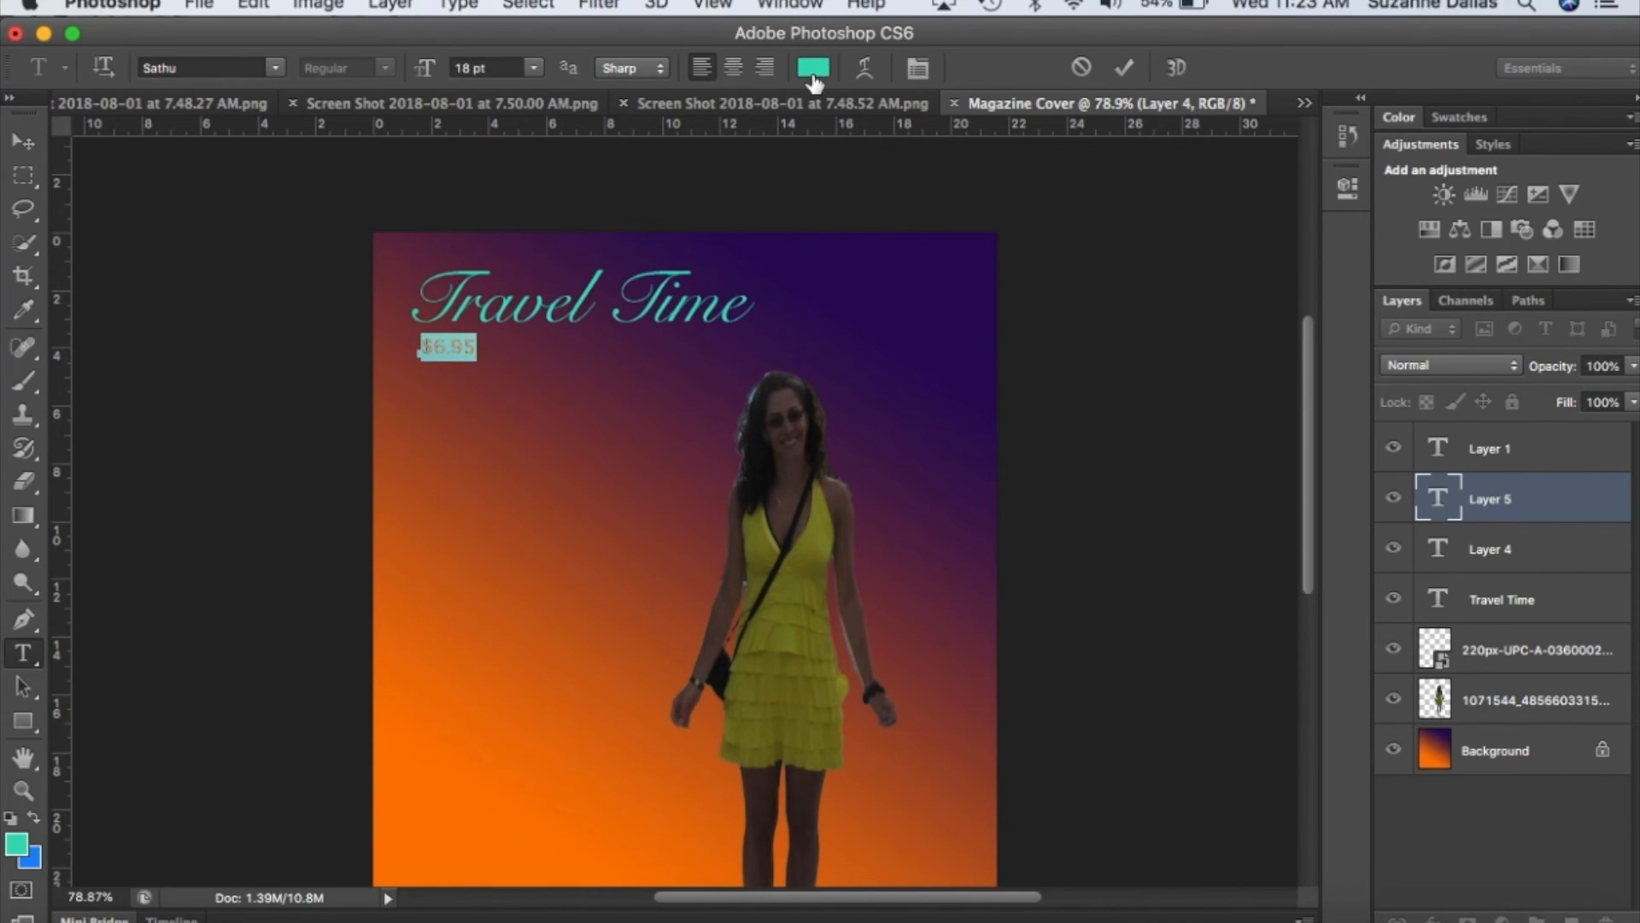
pyautogui.click(814, 70)
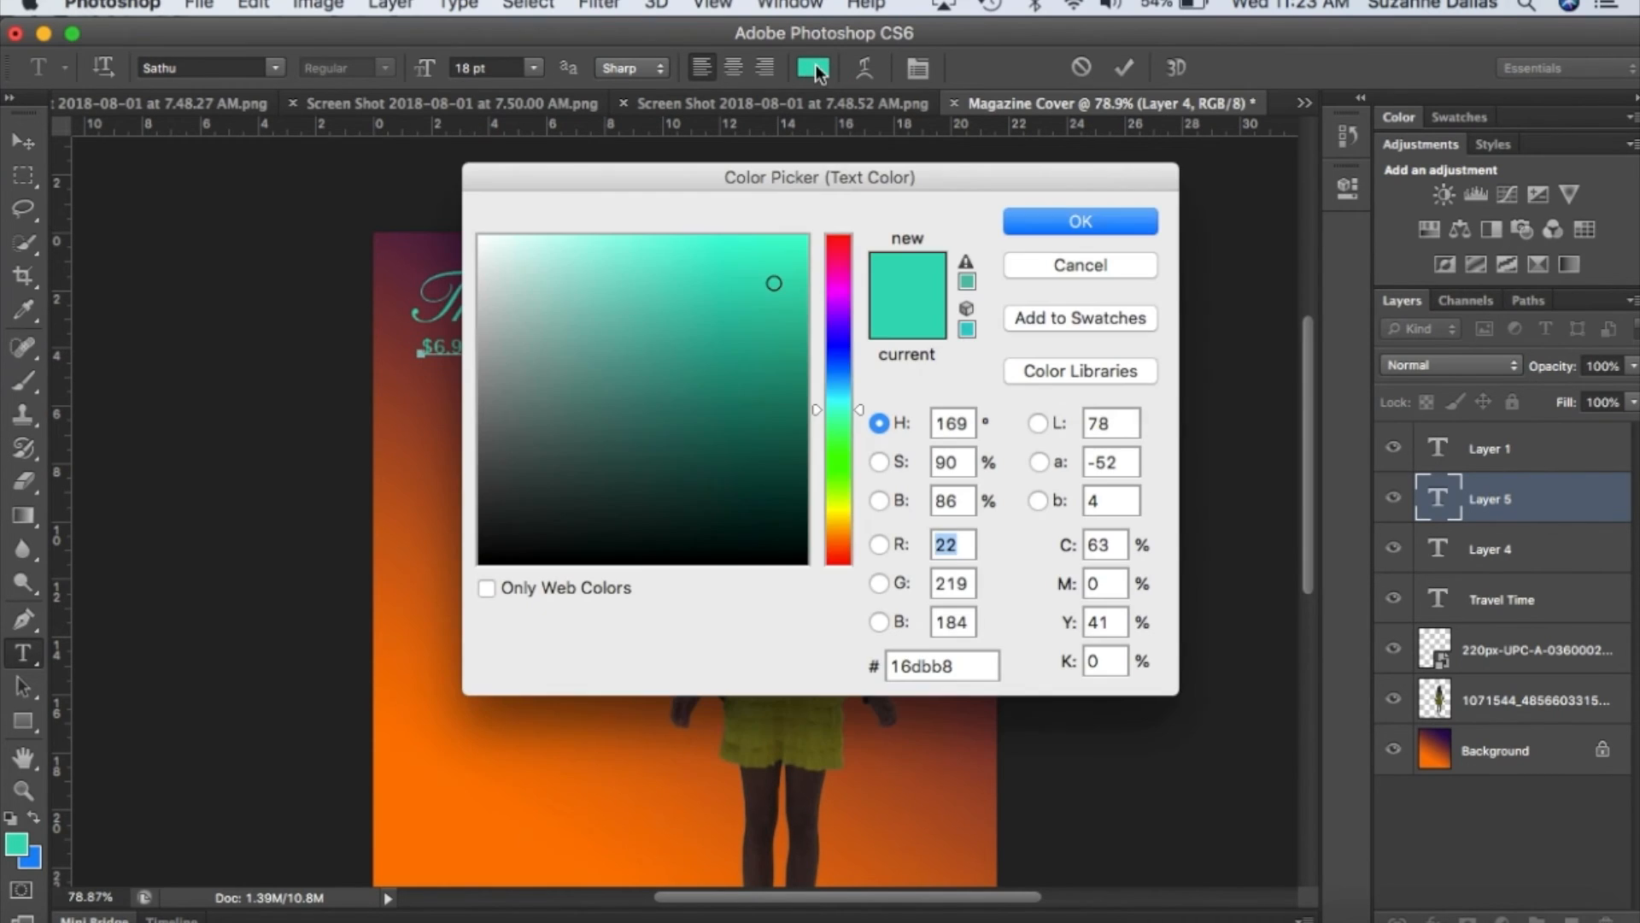
pyautogui.click(840, 249)
pyautogui.click(779, 542)
pyautogui.click(1089, 220)
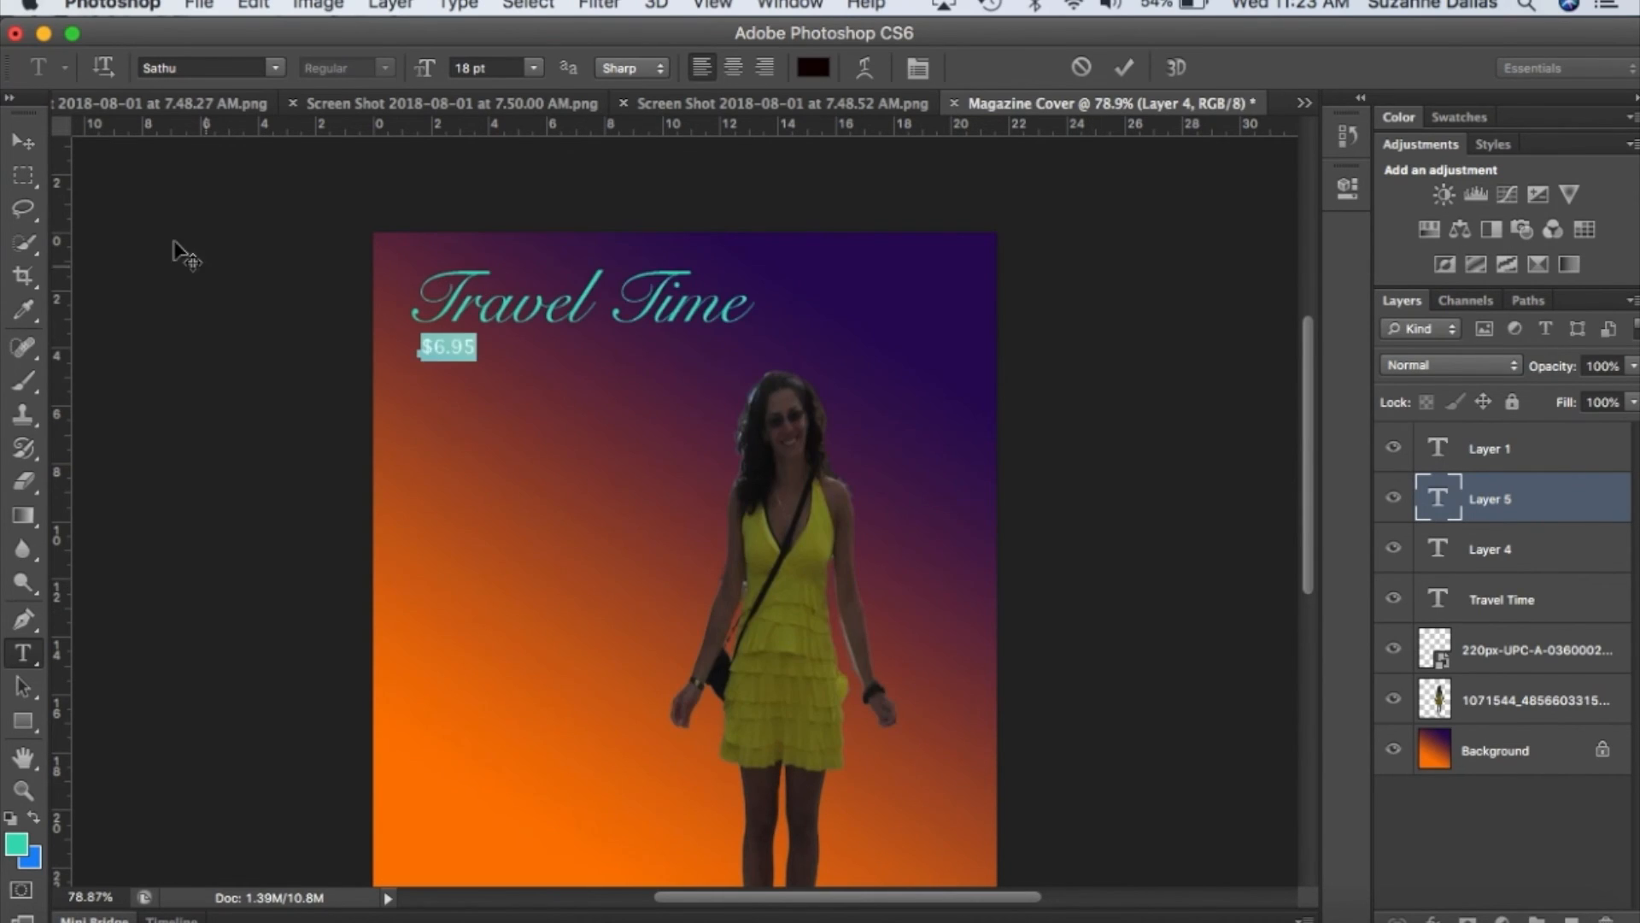
pyautogui.click(25, 145)
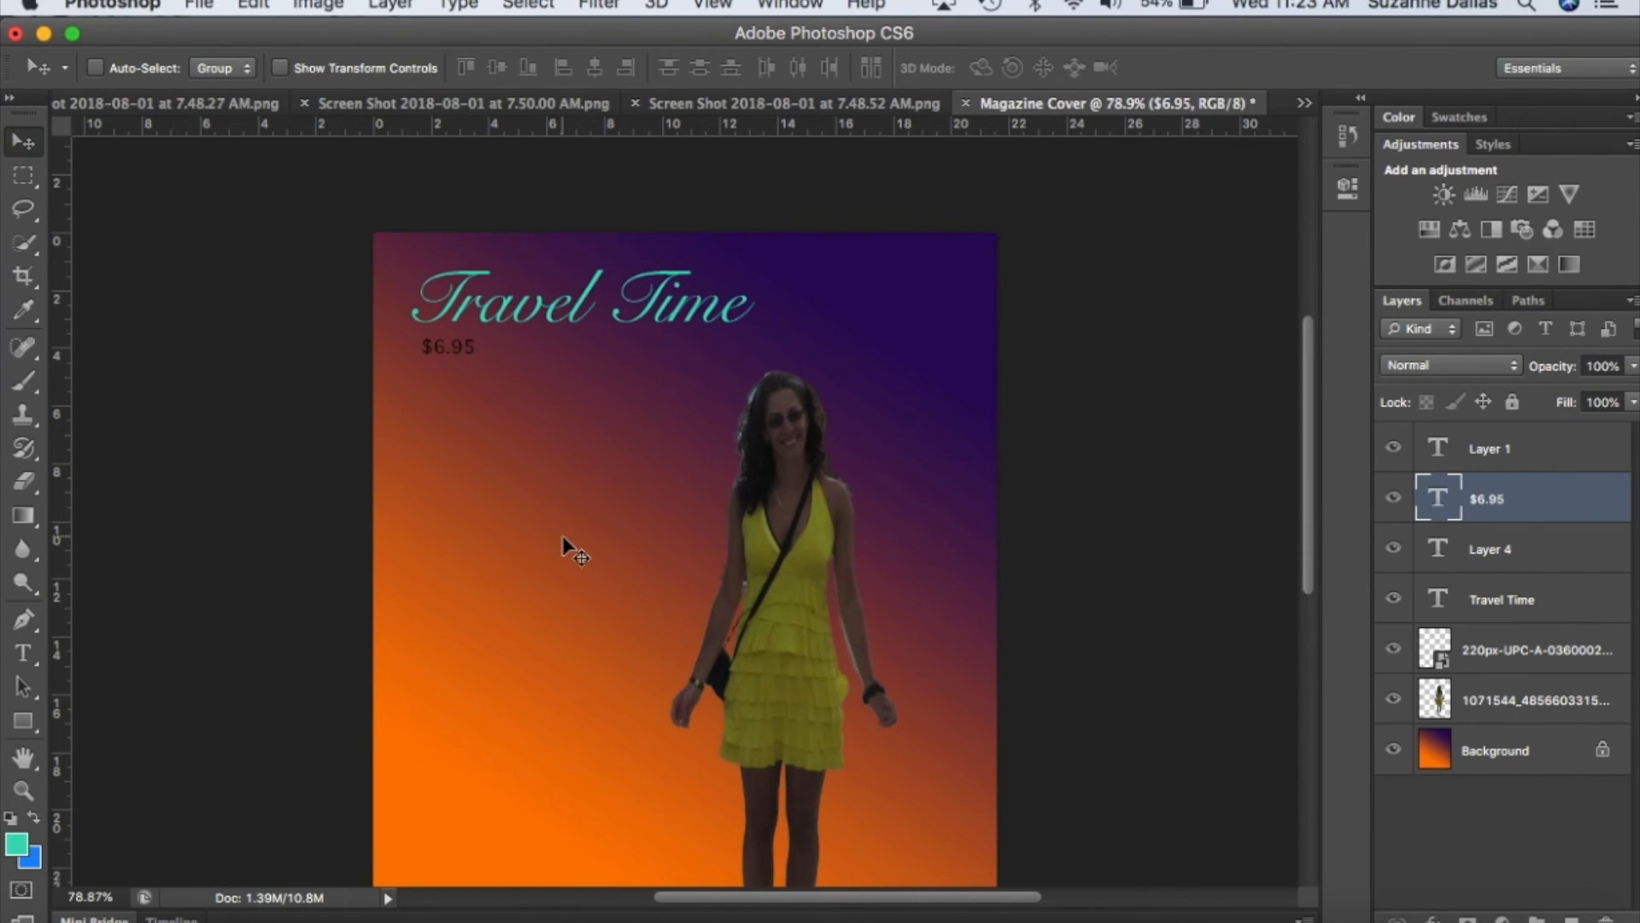
# Append an "s" to the title so that it reads "Travel Times".
pyautogui.scroll(-2, 564, 547)
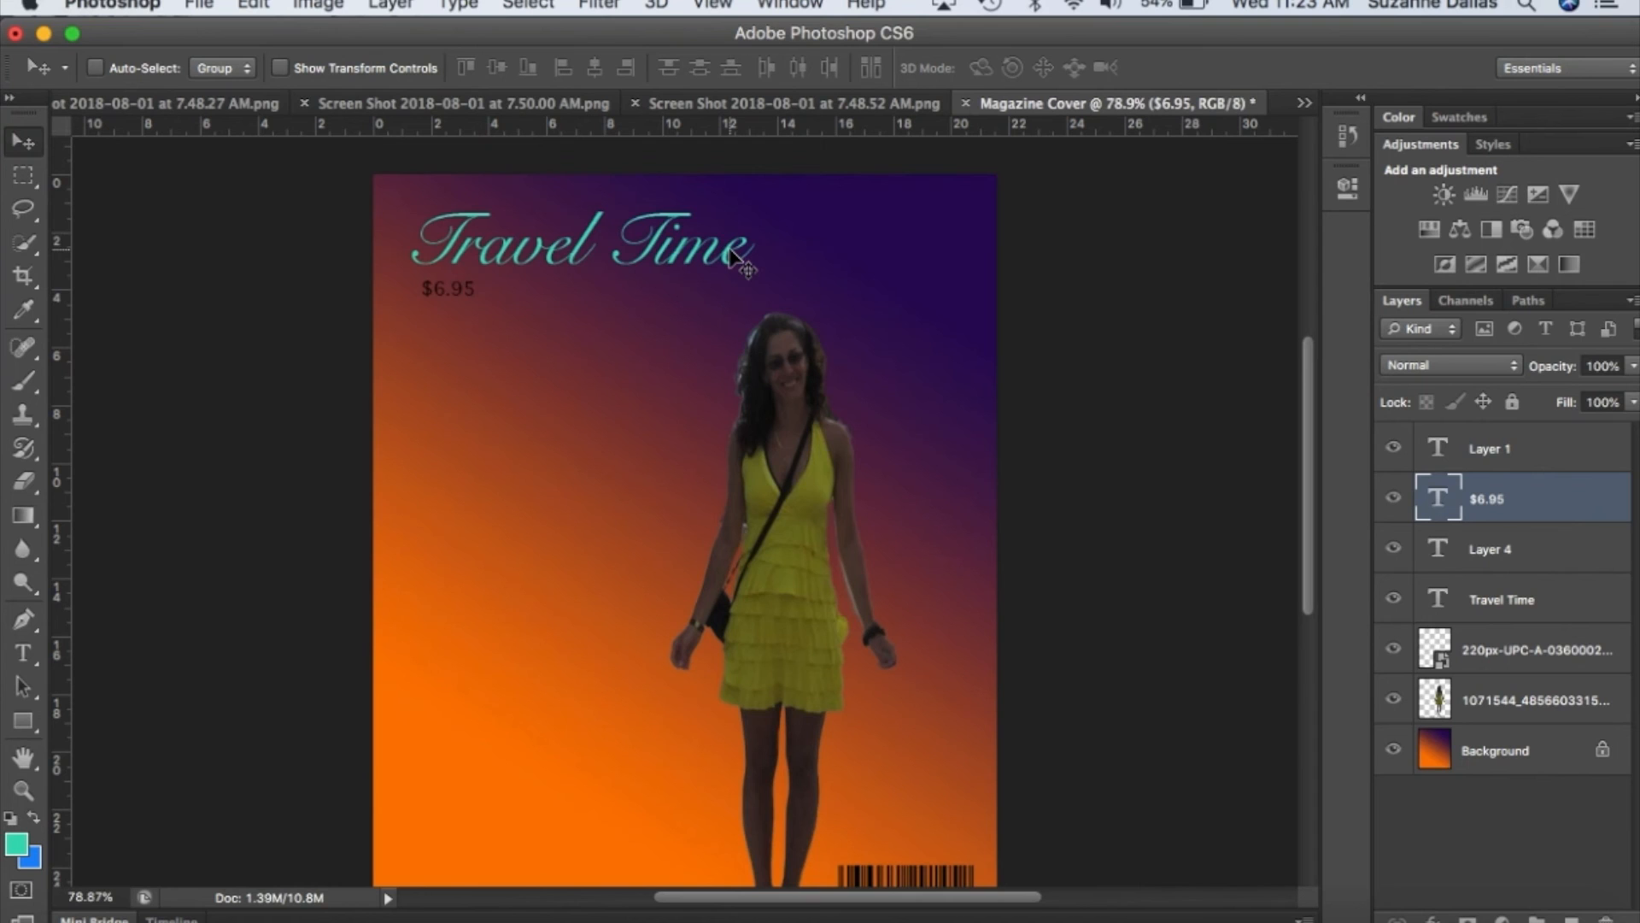
pyautogui.click(1527, 608)
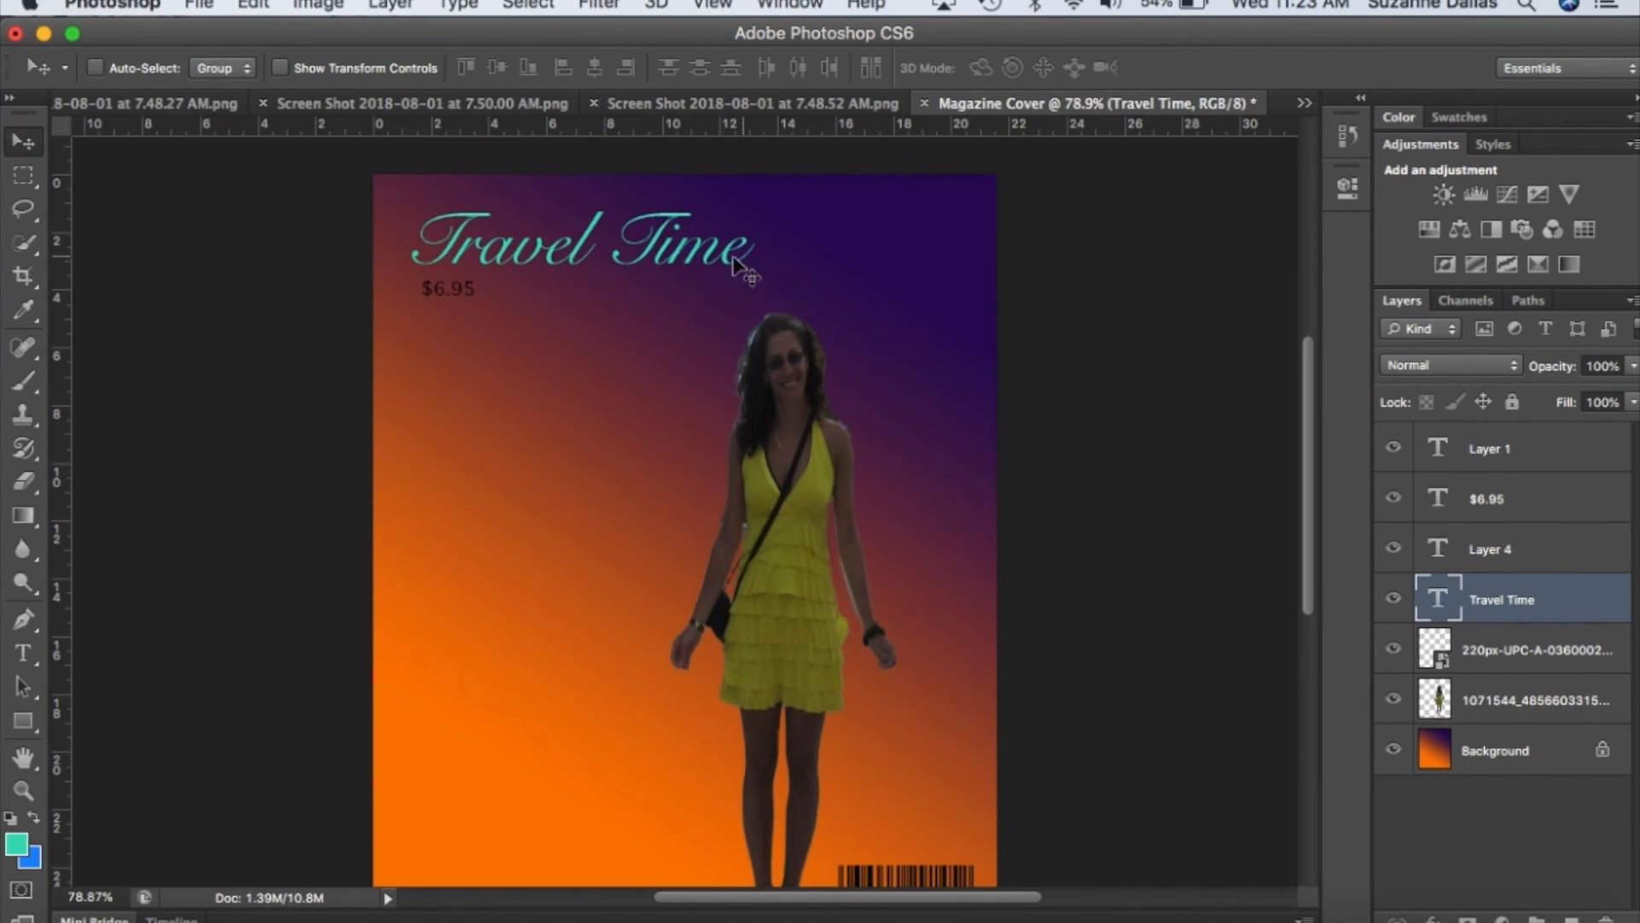
pyautogui.click(24, 653)
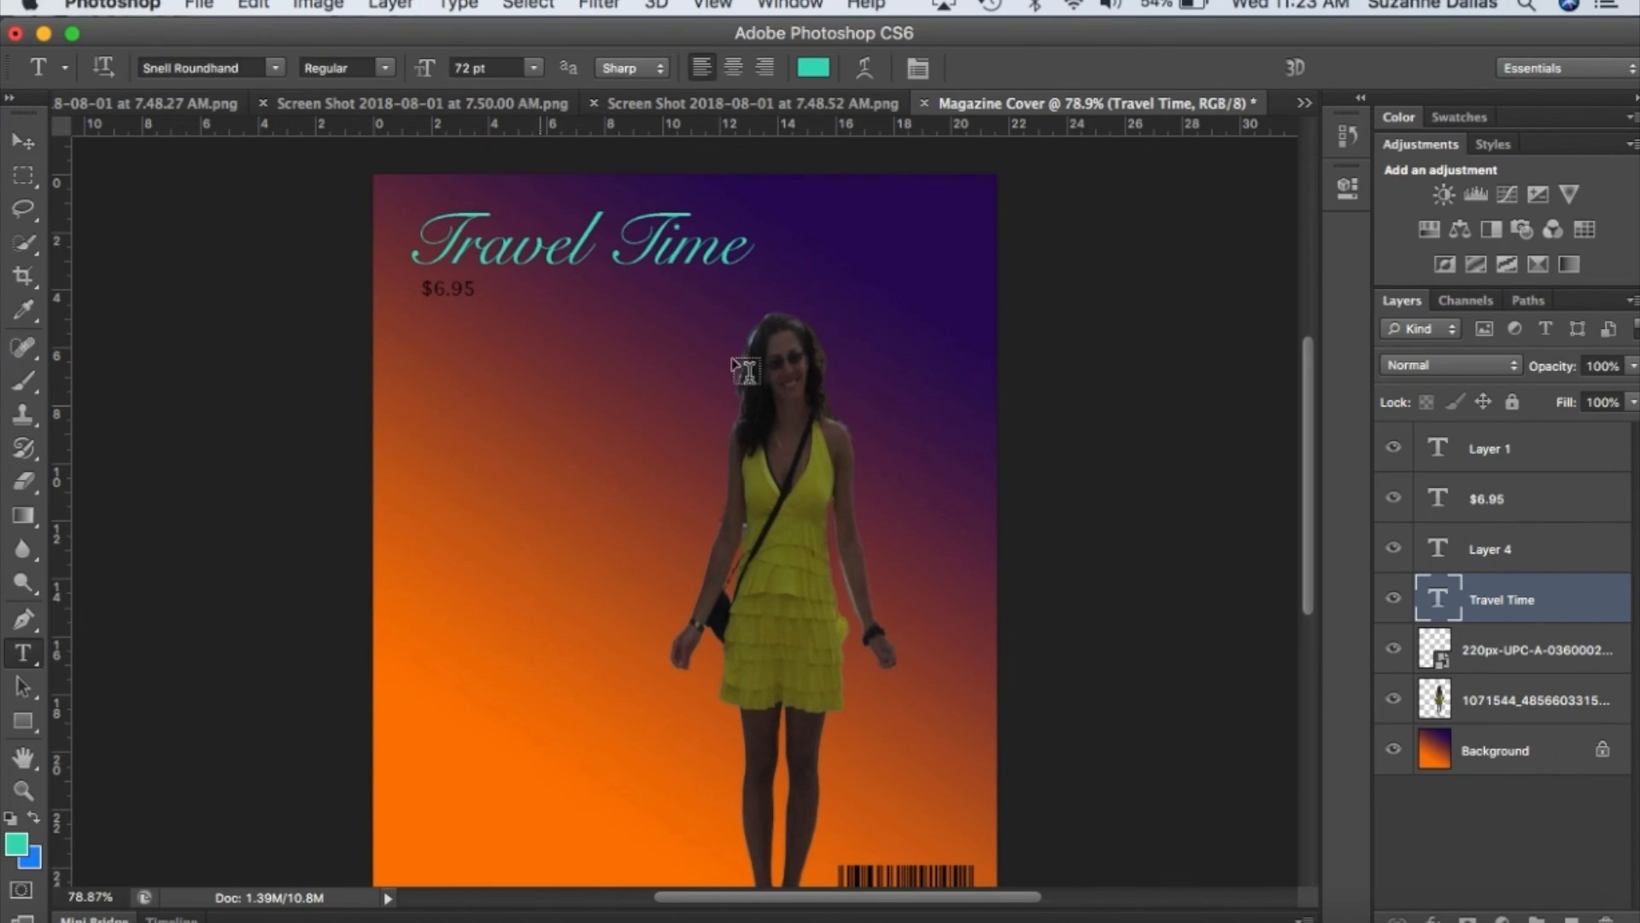
pyautogui.click(745, 247)
pyautogui.write('s')
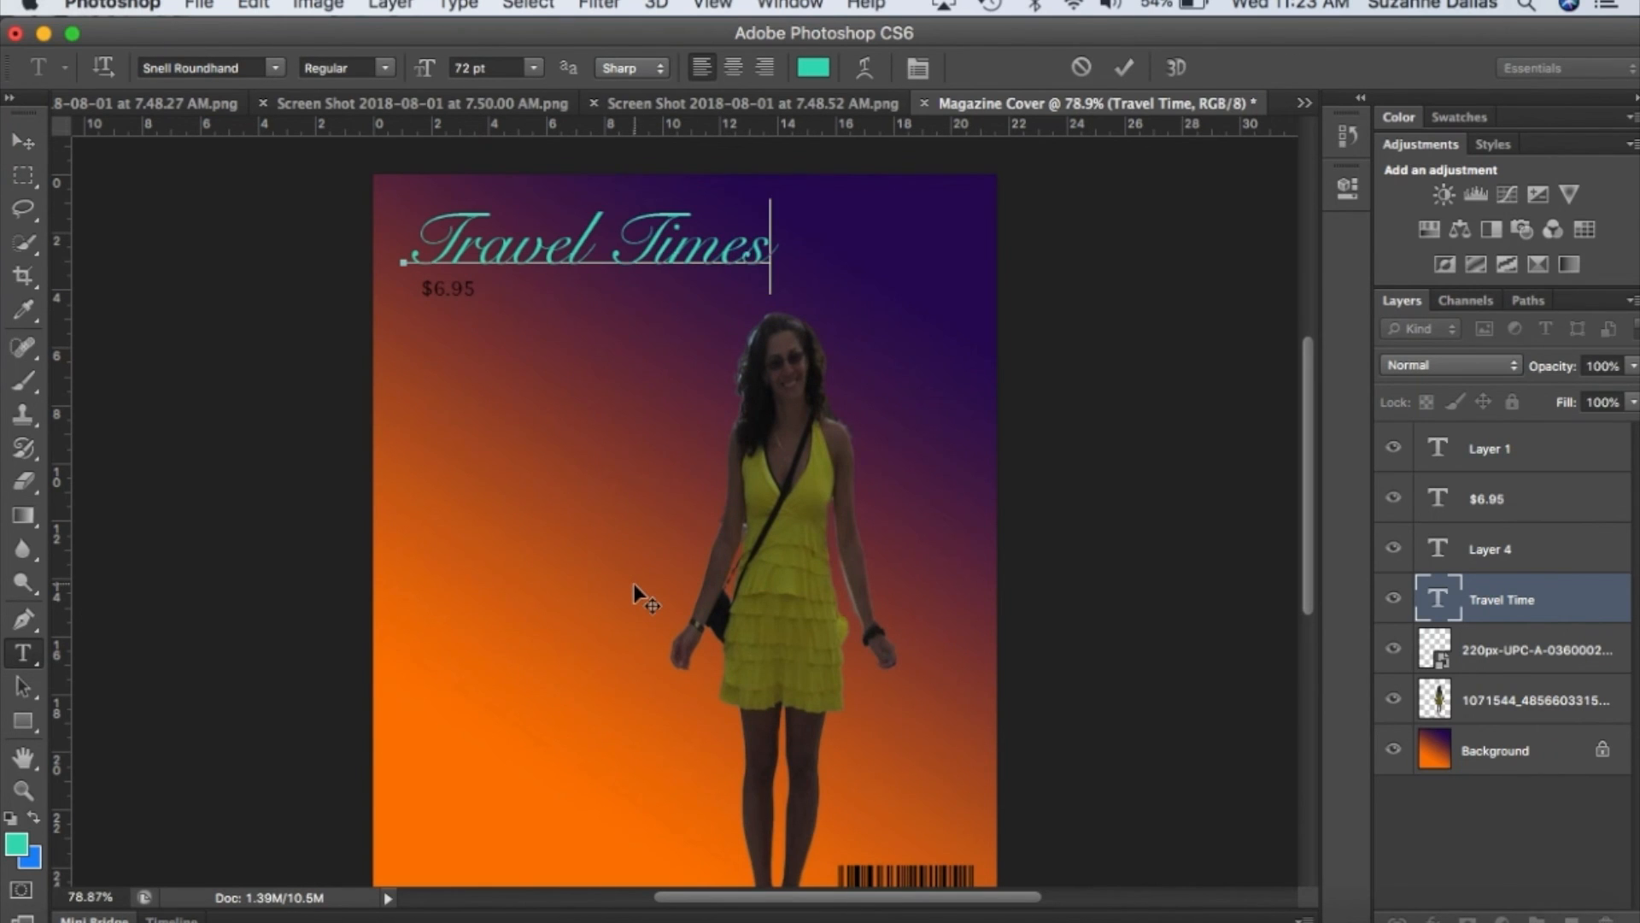
pyautogui.scroll(-3, 634, 582)
pyautogui.scroll(4, 634, 583)
pyautogui.hscroll(-1, 634, 583)
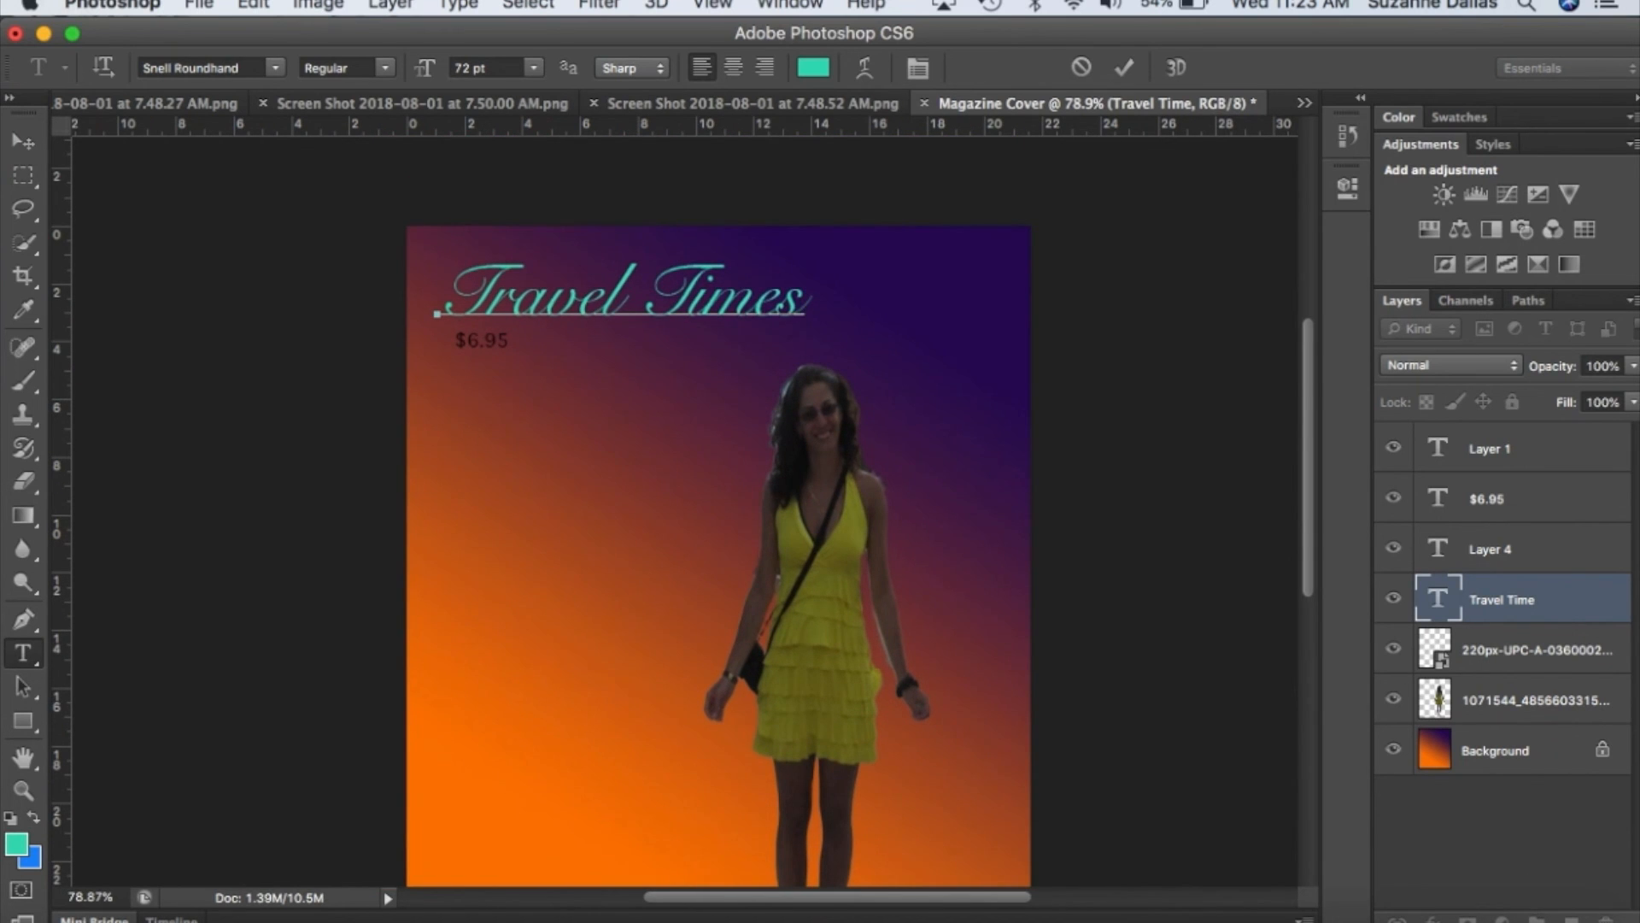
pyautogui.click(1606, 919)
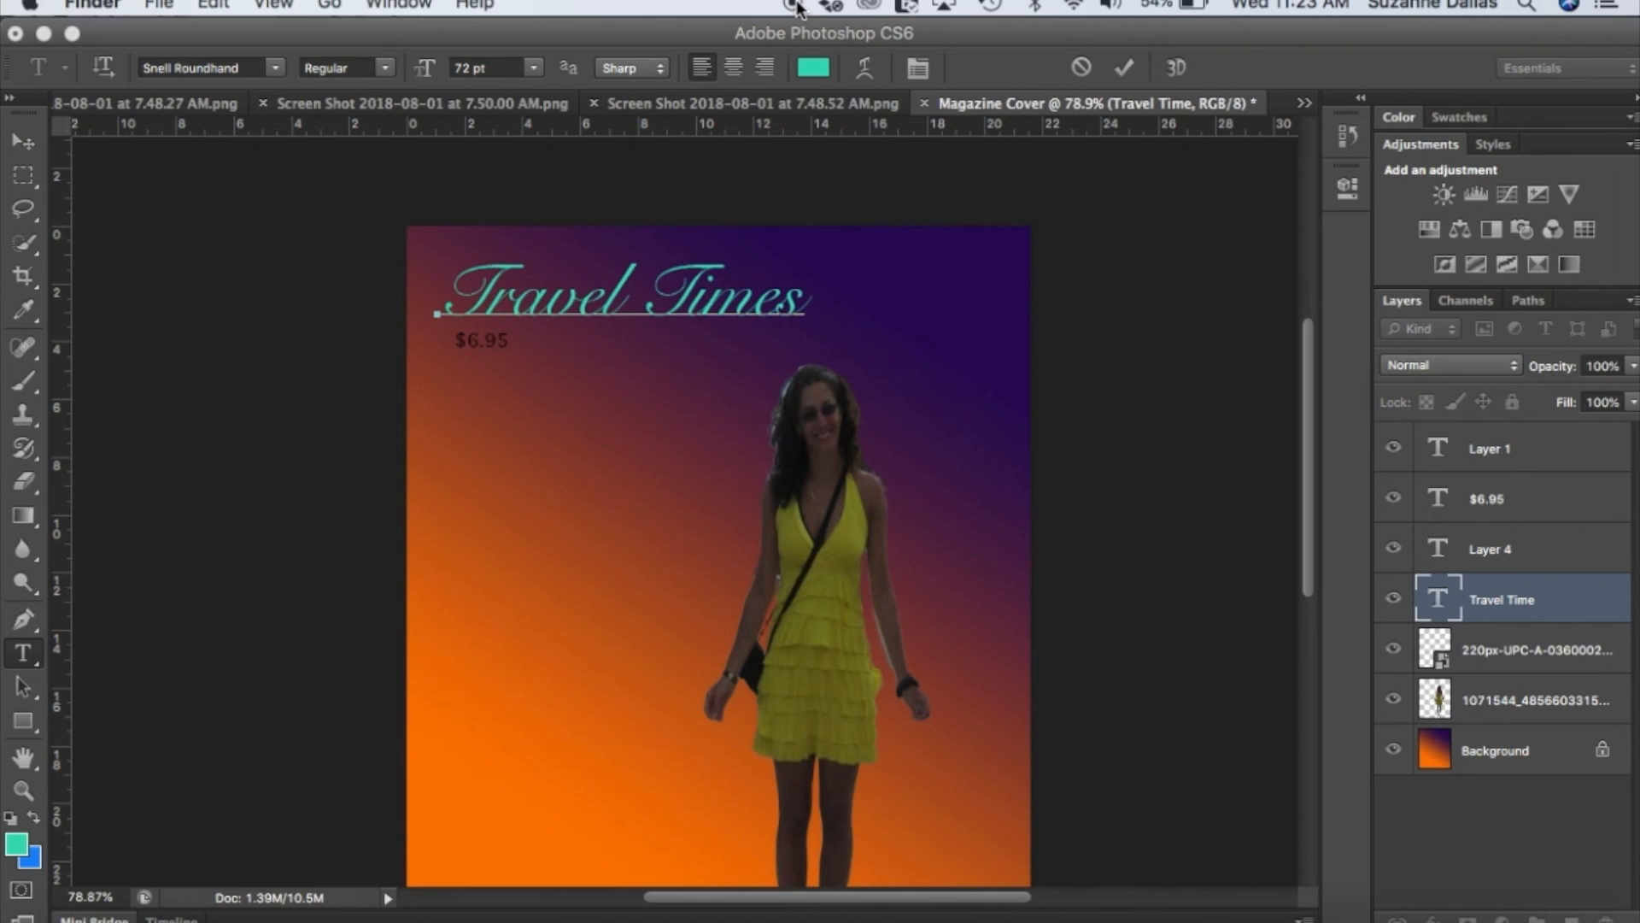
pyautogui.click(793, 7)
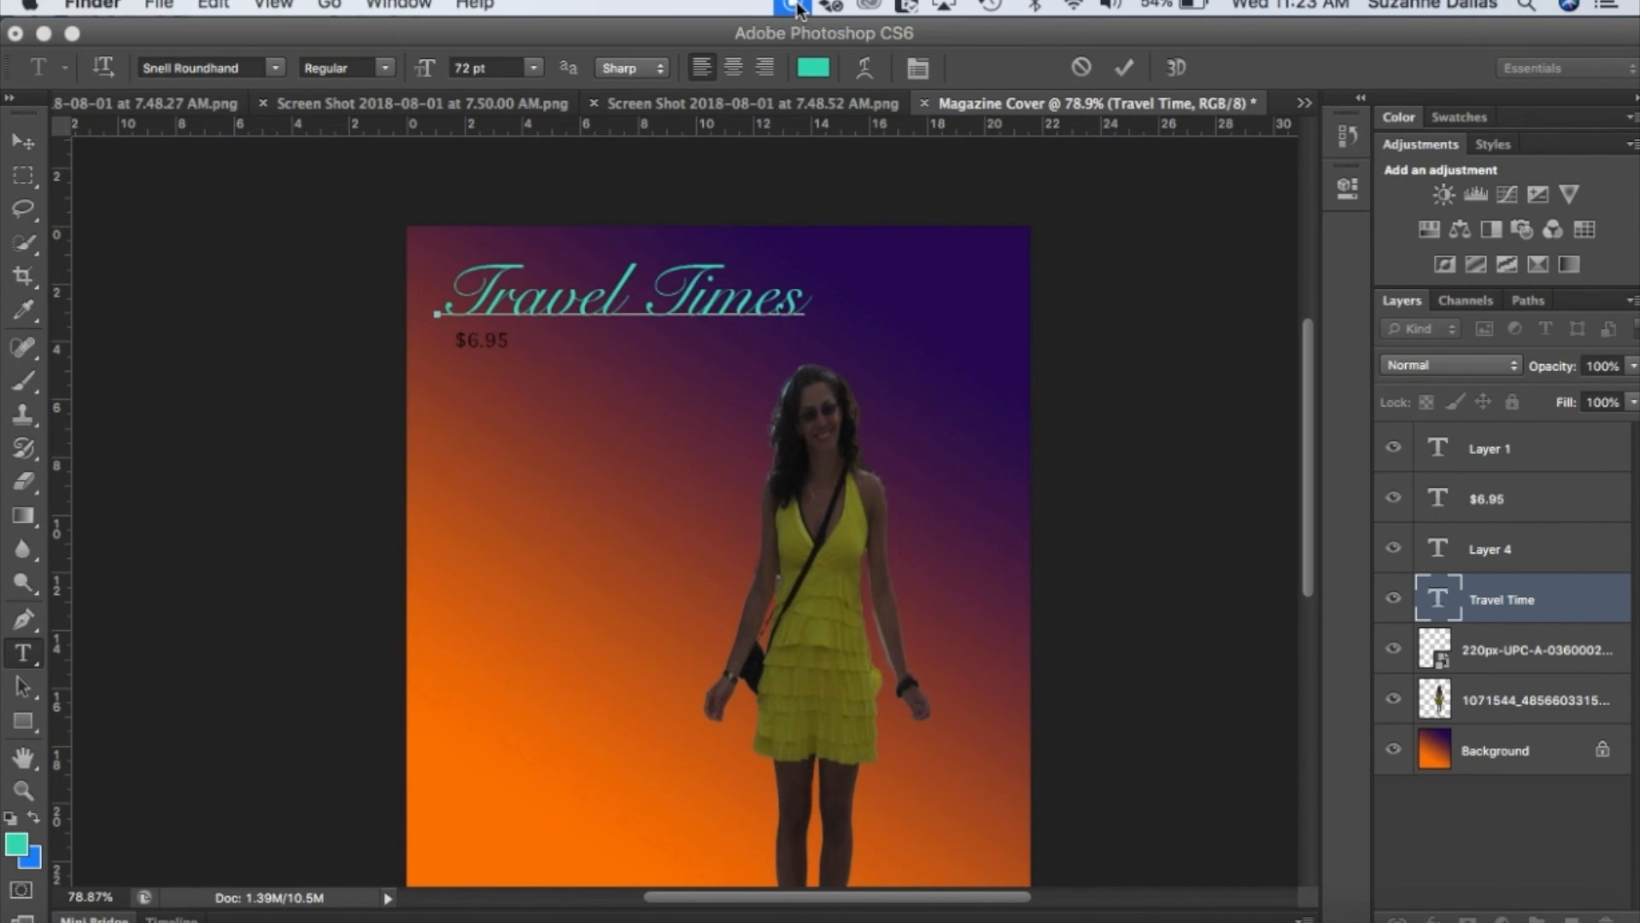